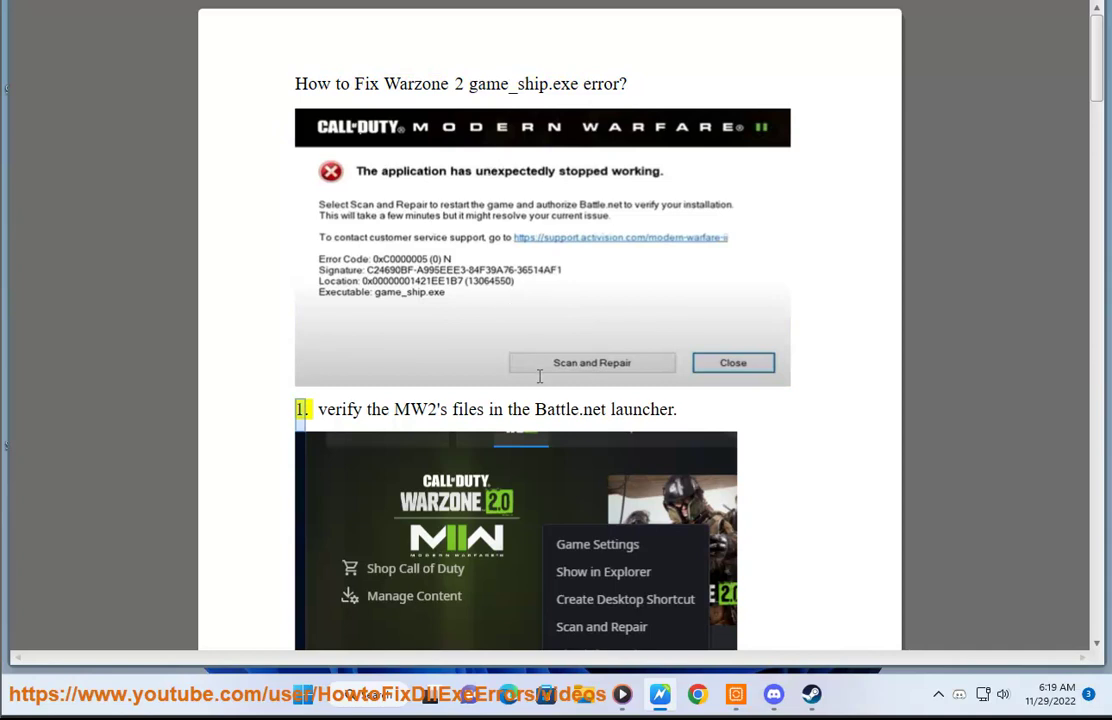
- Scroll the guide past the Battle.net screenshot to the Steam file-verification paragraph on page 2
scroll(539, 376, "down", 1)
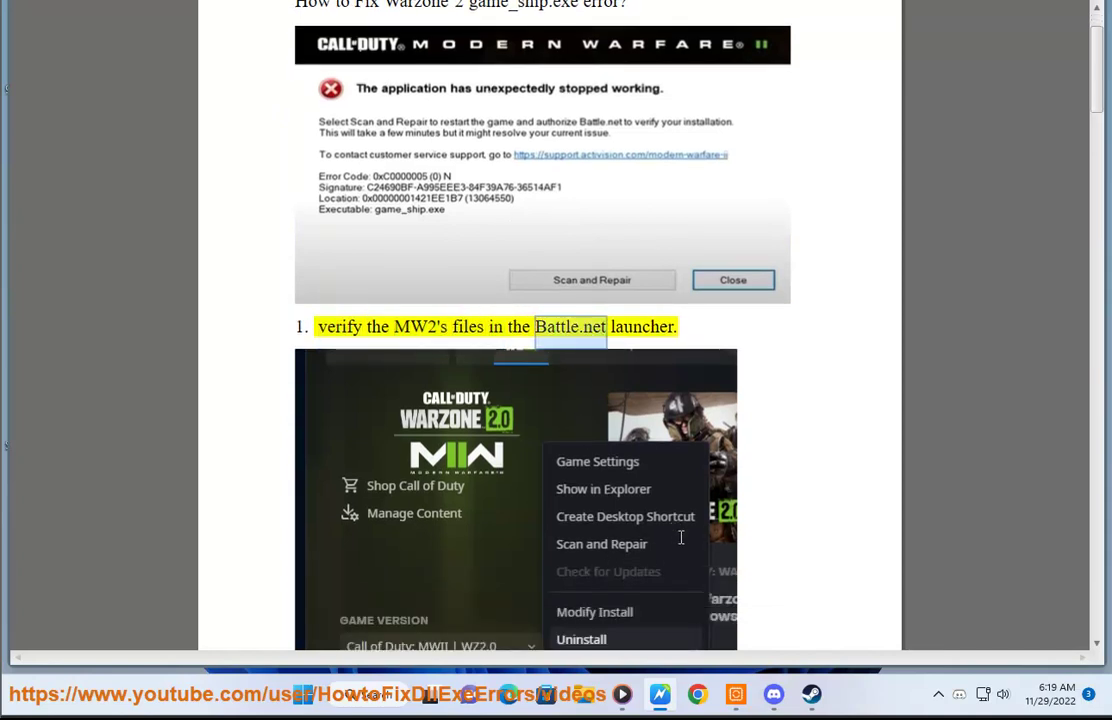
scroll(680, 538, "down", 2)
scroll(690, 555, "down", 5)
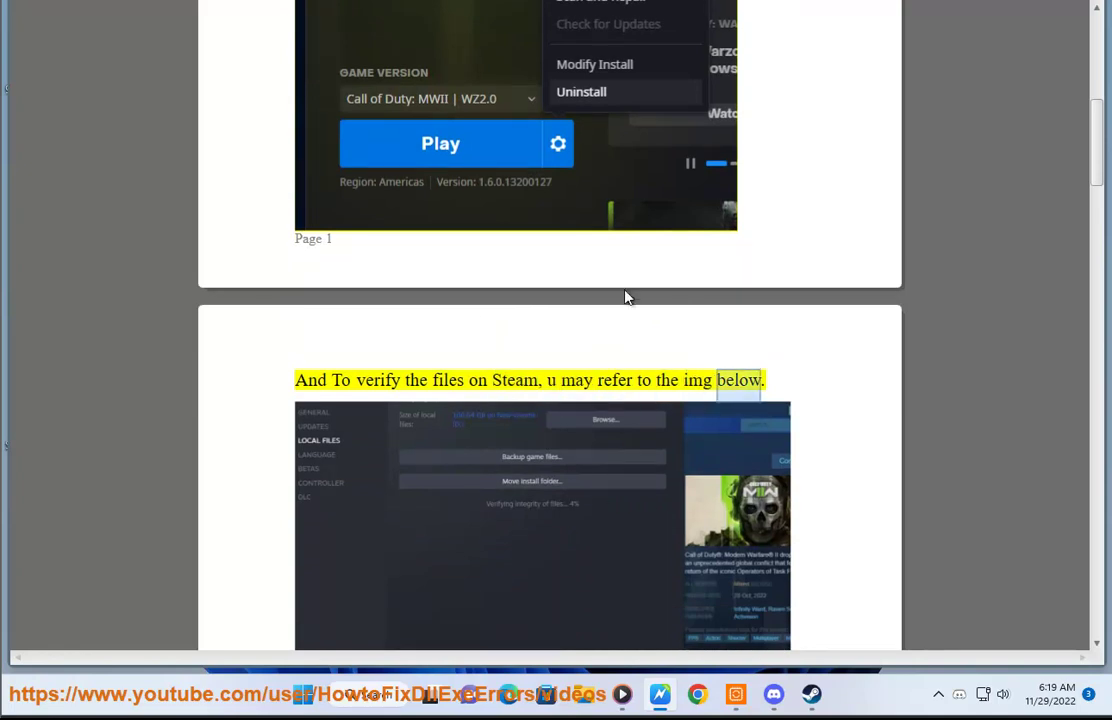
- Launch Battle.net as administrator from Start search and choose Play For Free on Warzone 2.0
left_click(378, 692)
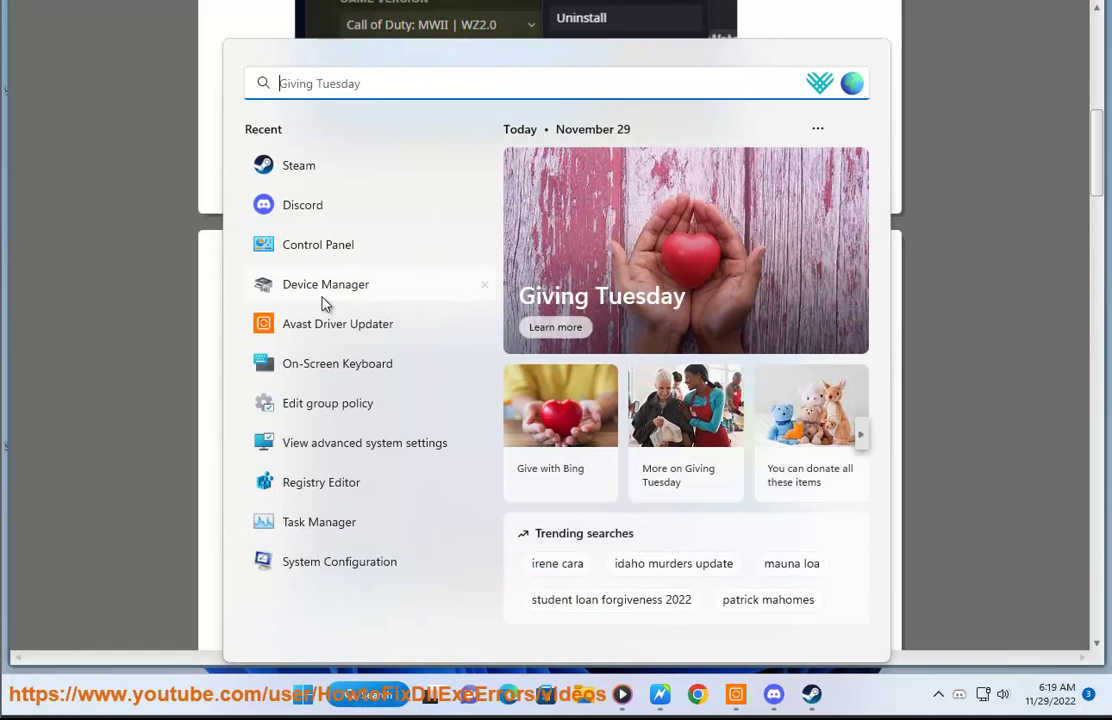
type("BAS")
key("BackSpace")
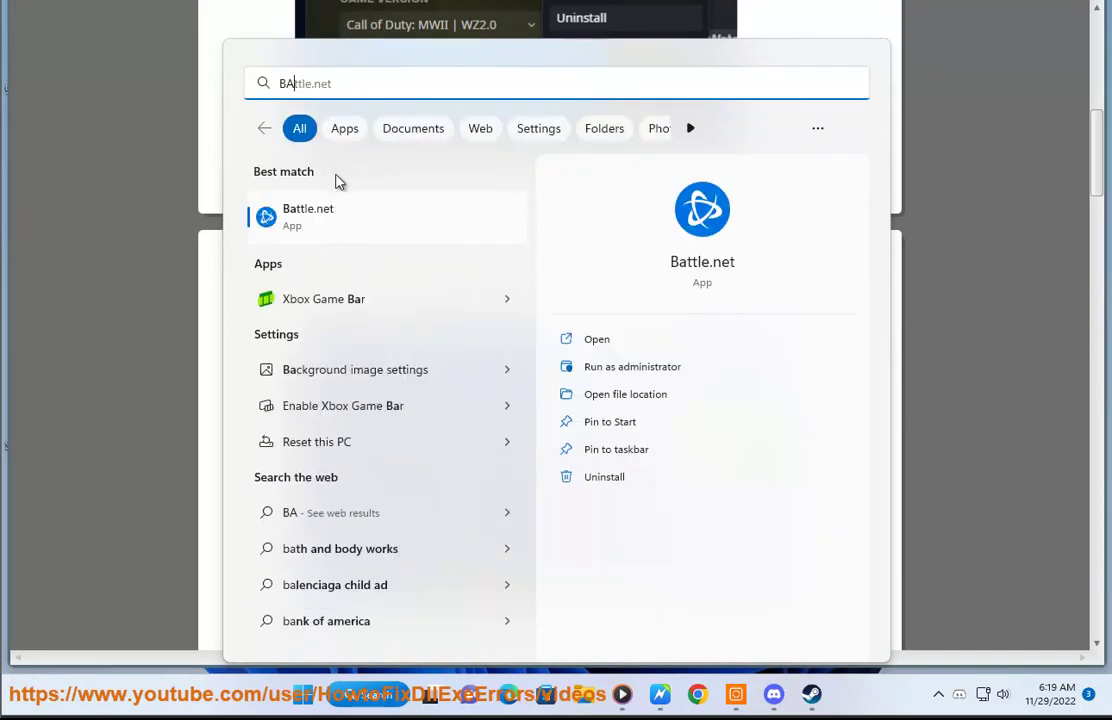
left_click(582, 368)
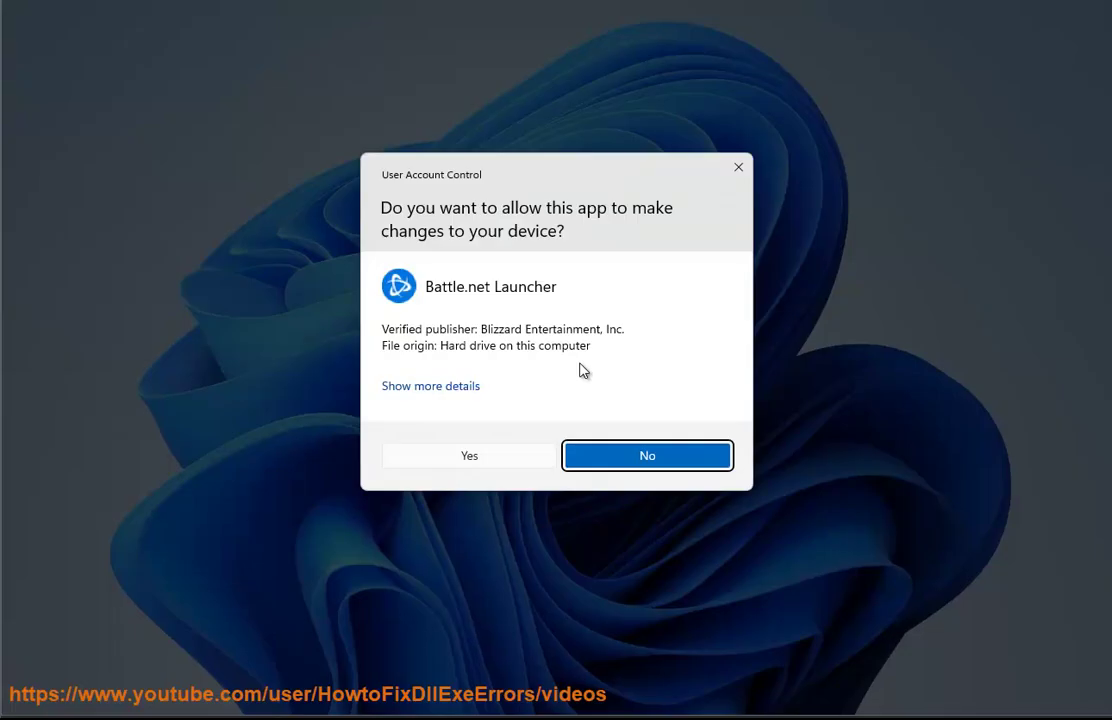
left_click(486, 452)
scroll(411, 387, "up", 5)
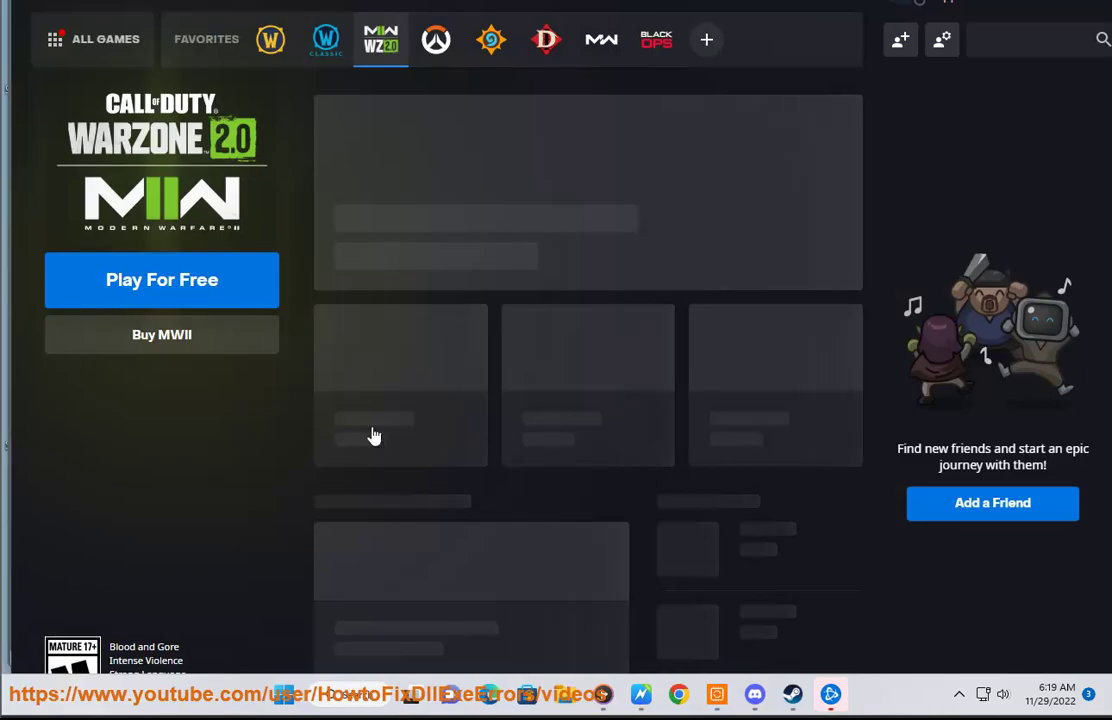
left_click(160, 284)
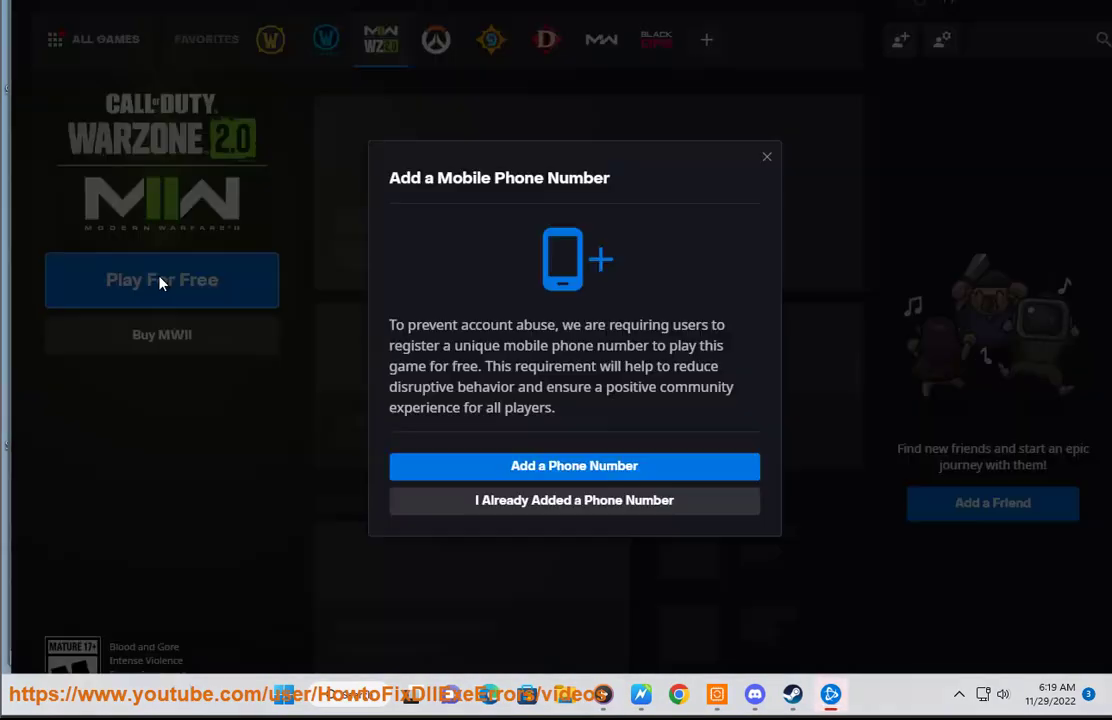
- Back in the guide, highlight 'Steam', briefly open the Steam client, then scroll further down
left_click(645, 705)
scroll(436, 449, "down", 2)
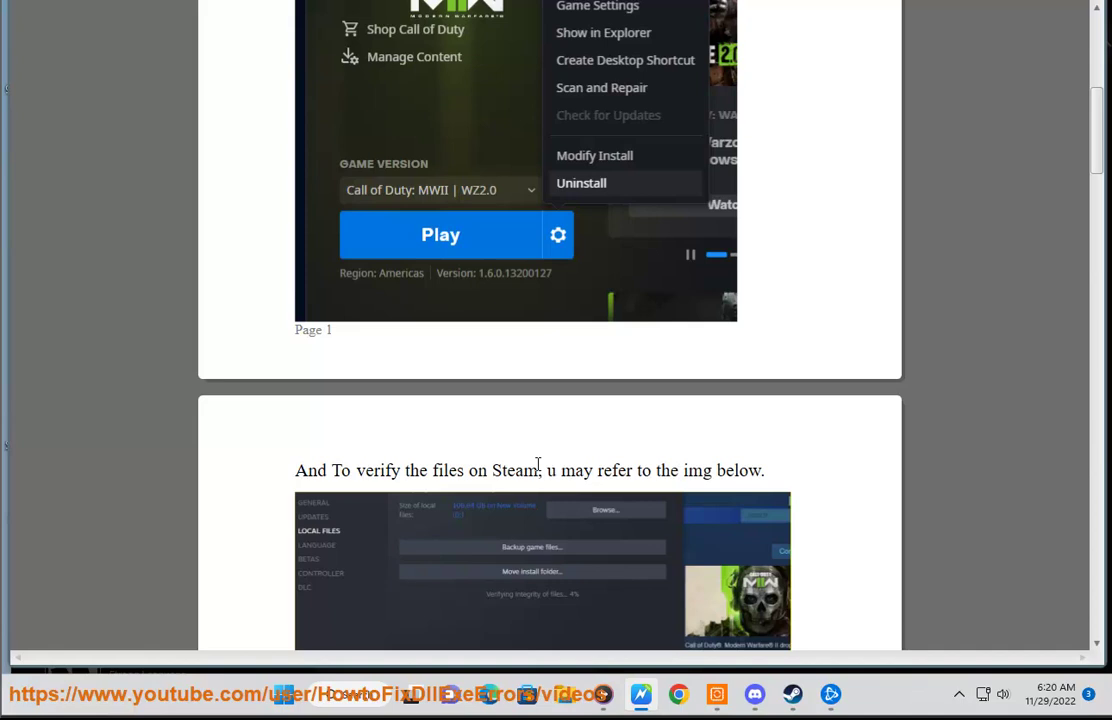
double_click(537, 465)
scroll(539, 562, "down", 2)
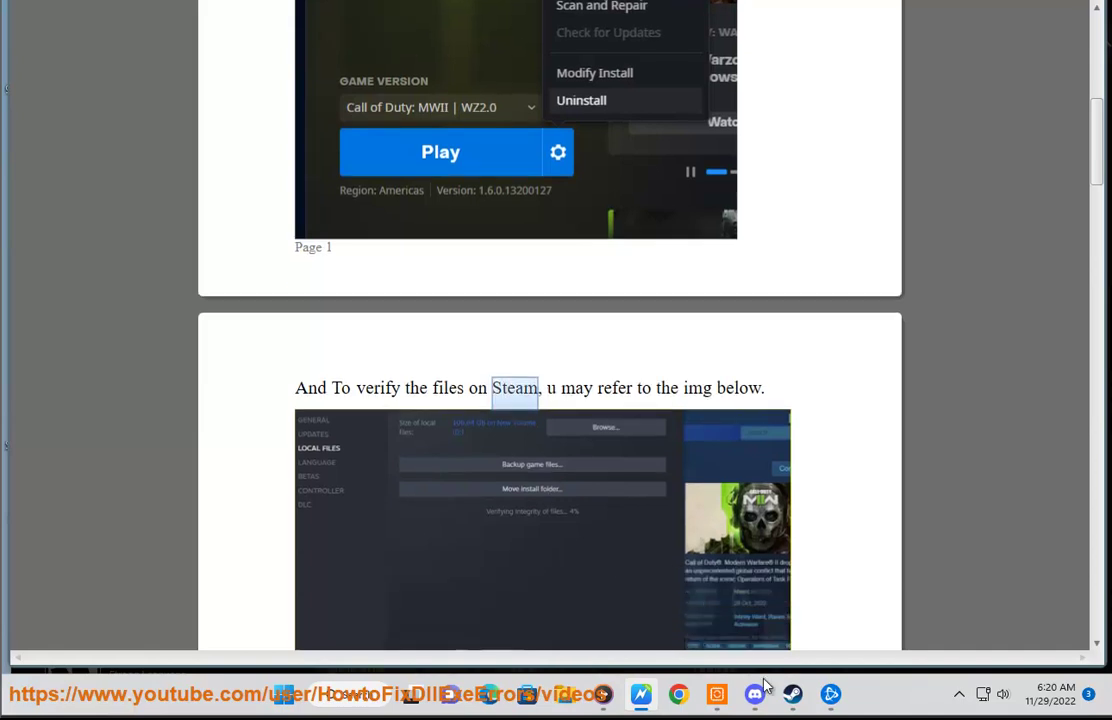
left_click(792, 693)
left_click(944, 531)
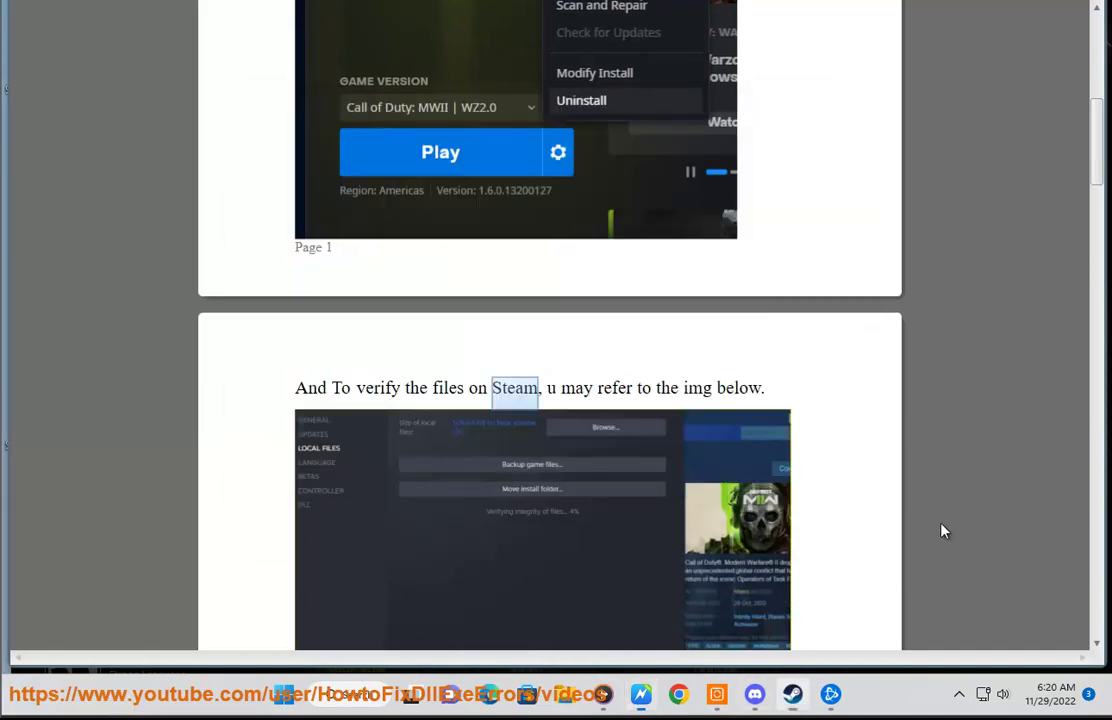
scroll(576, 520, "down", 3)
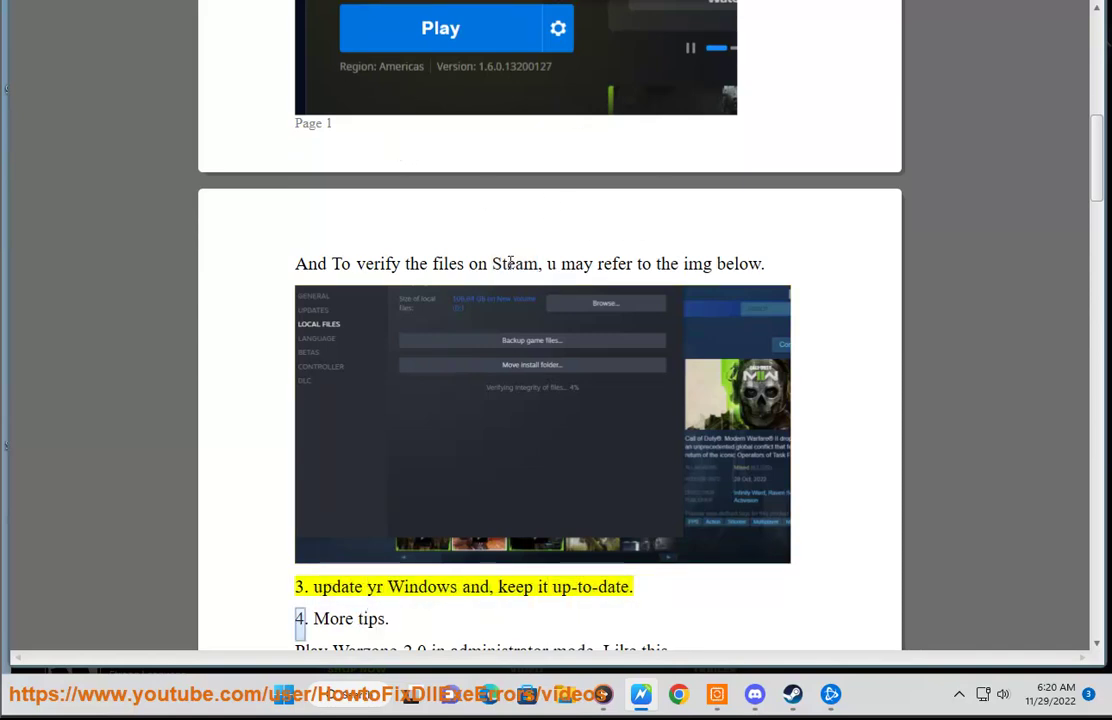
- Run a Windows Update check from Settings, then switch back to the guide
left_click(284, 694)
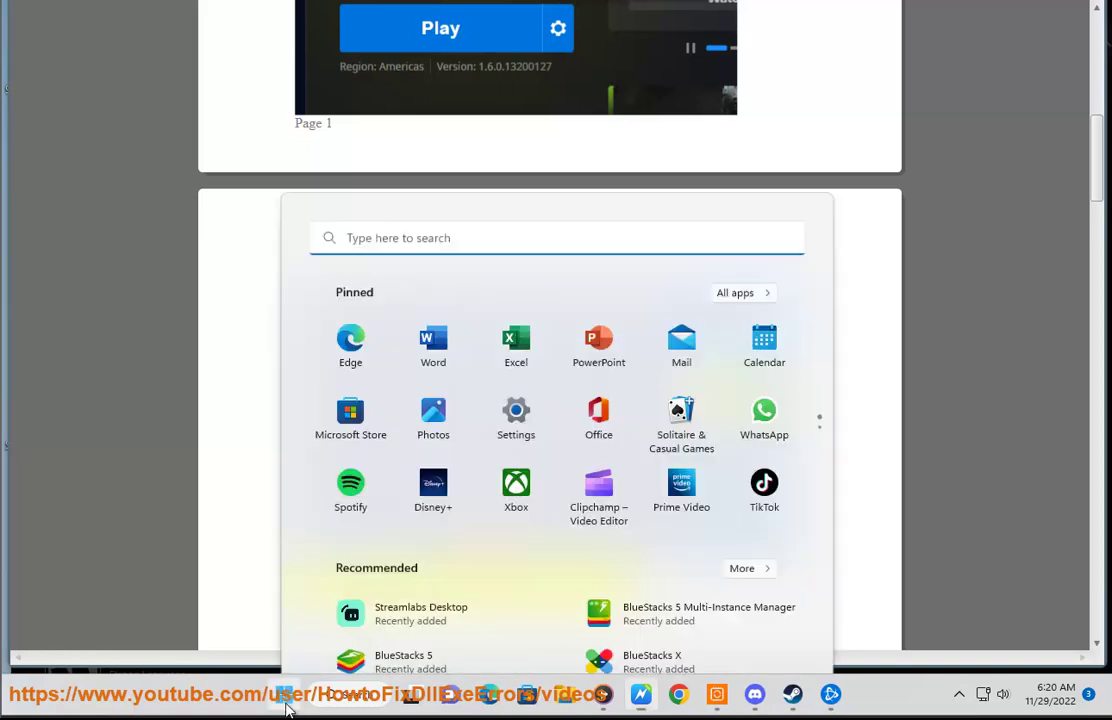
left_click(512, 298)
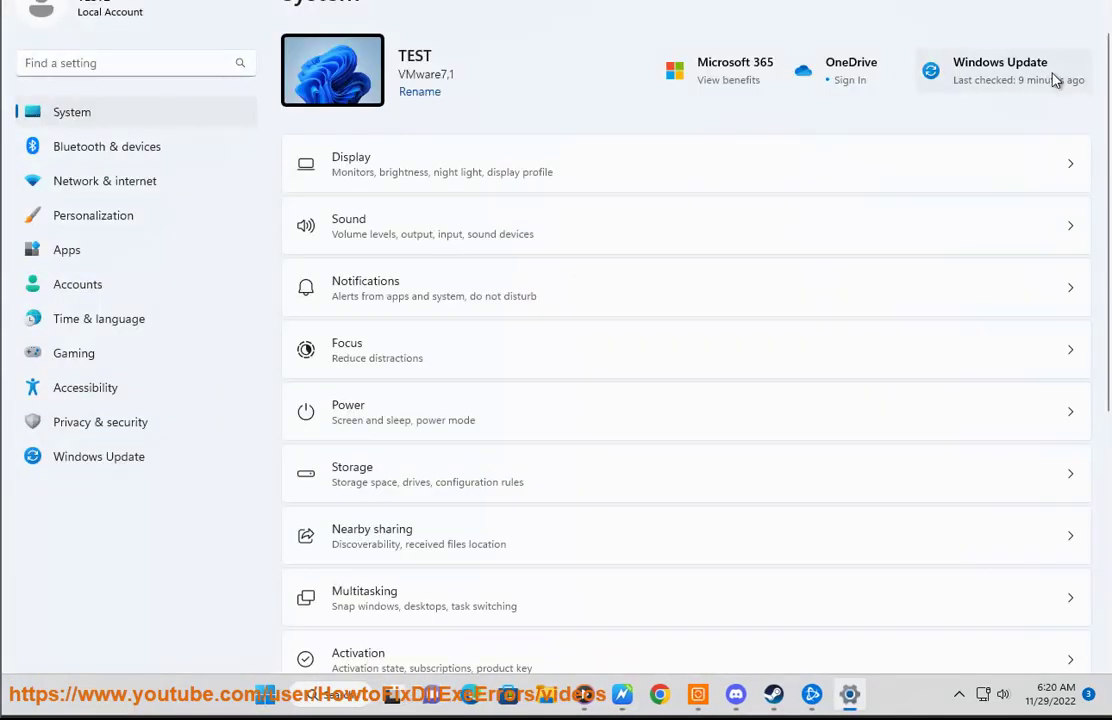
left_click(1055, 79)
left_click(1055, 82)
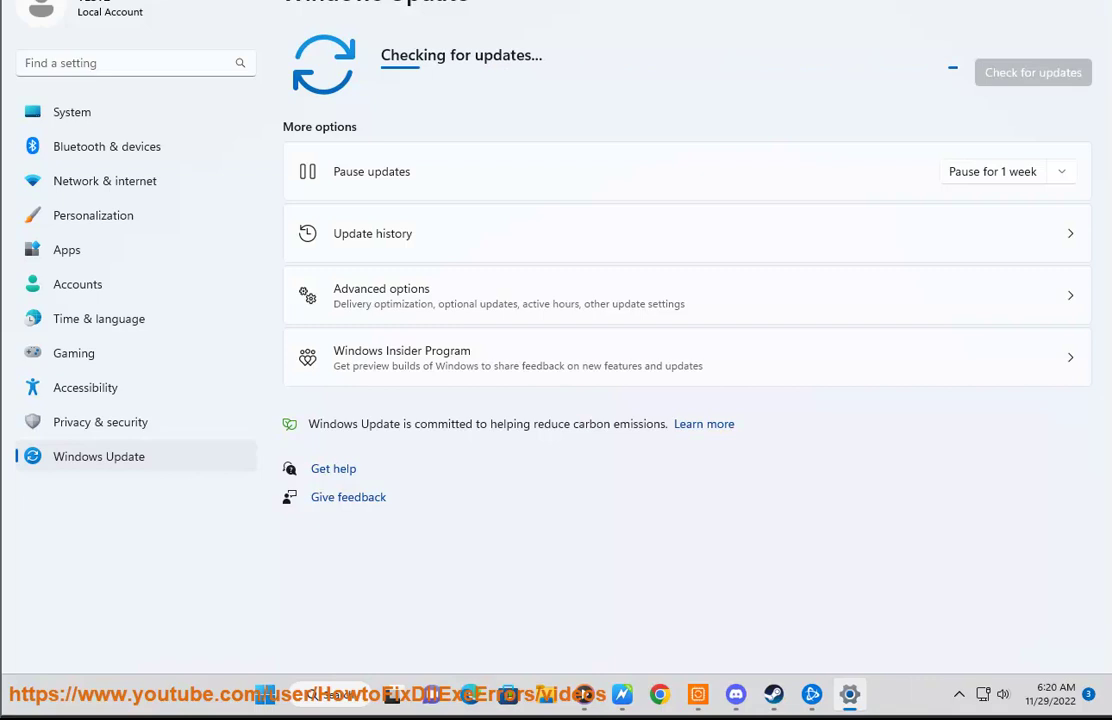
key("alt+Tab")
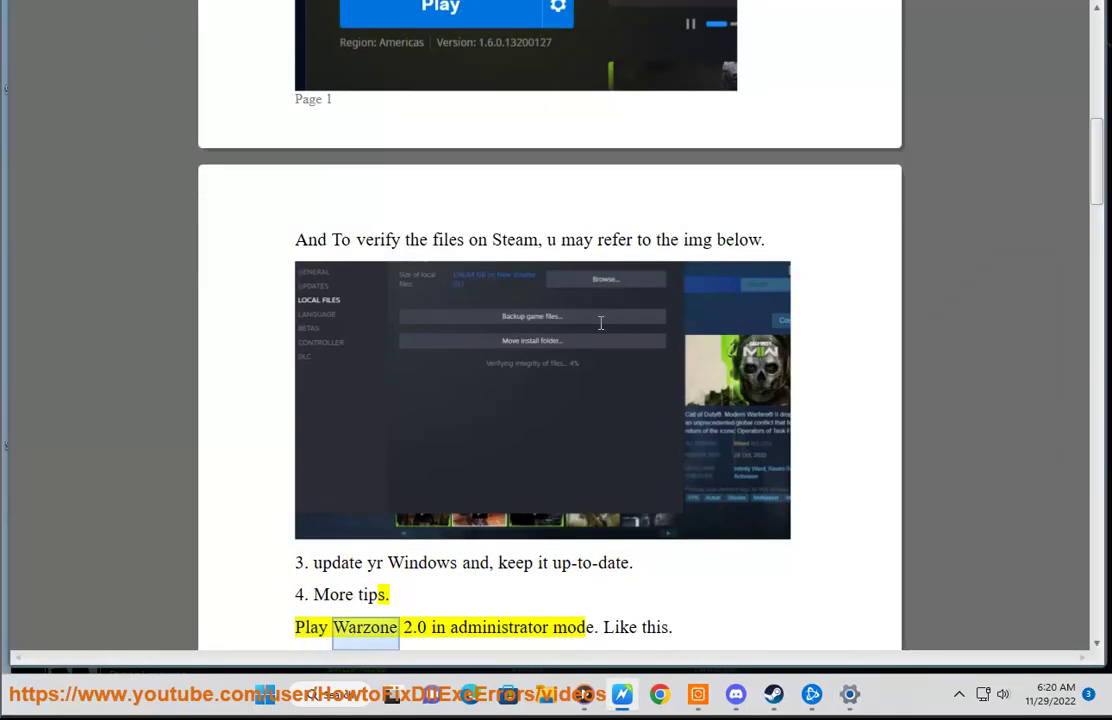
- Scroll to the administrator-mode tip and close the Steam sign-in and Add a Mobile Phone Number dialogs
scroll(588, 347, "down", 3)
scroll(565, 462, "down", 2)
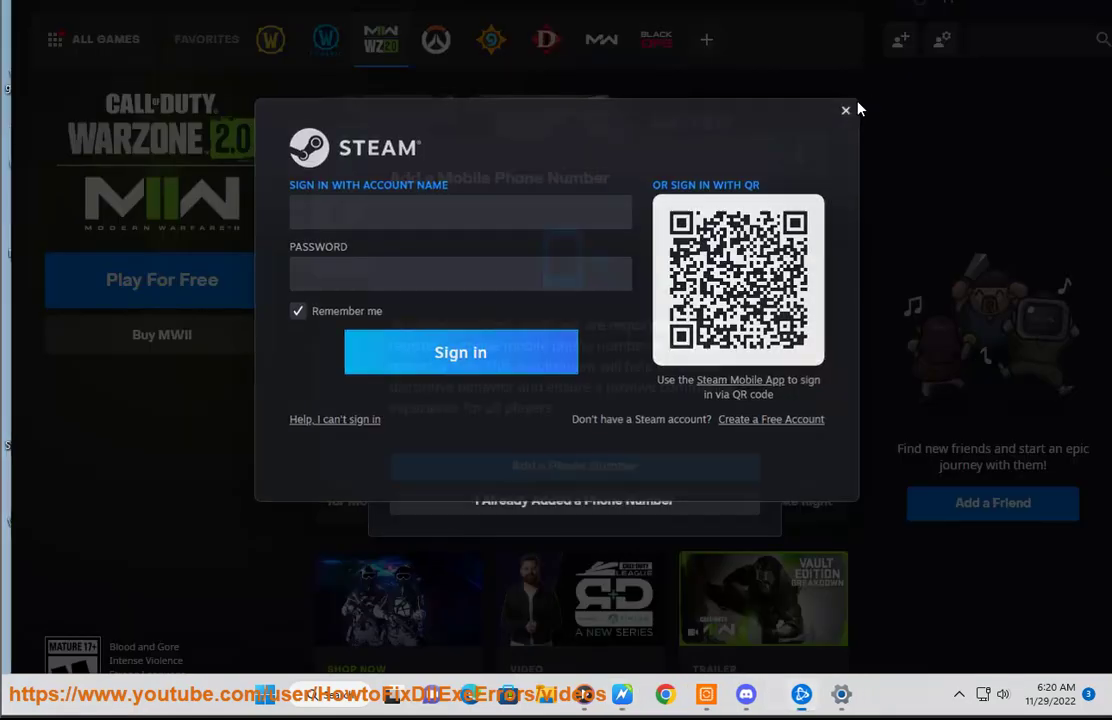
left_click(848, 109)
left_click(766, 157)
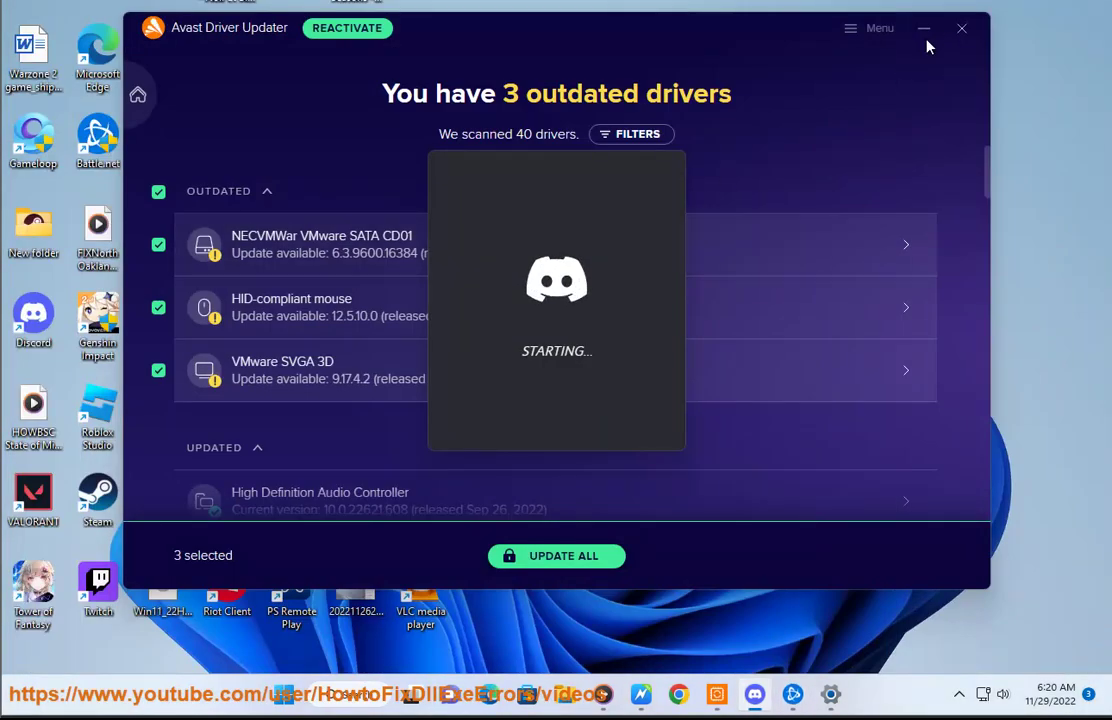
- Minimize the driver updater, move the Discord splash aside, and set the EA shortcut to run as administrator
left_click(921, 30)
mouse_move(566, 186)
left_mouse_down()
mouse_move(968, 273)
mouse_move(815, 320)
left_mouse_up()
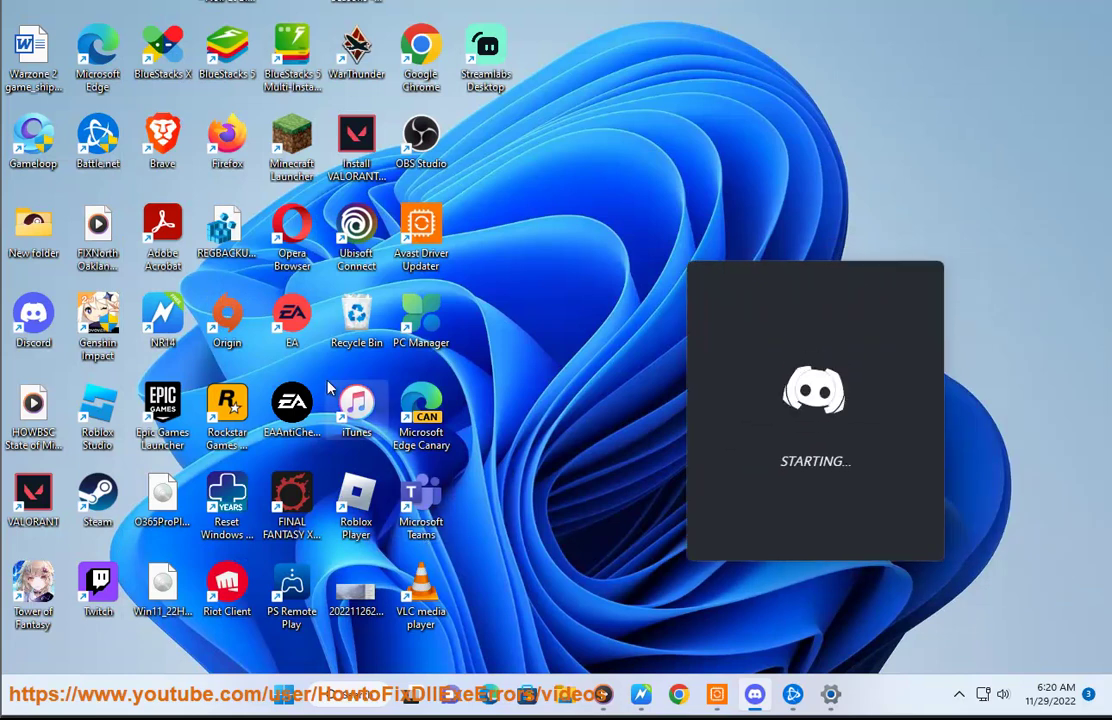
right_click(295, 316)
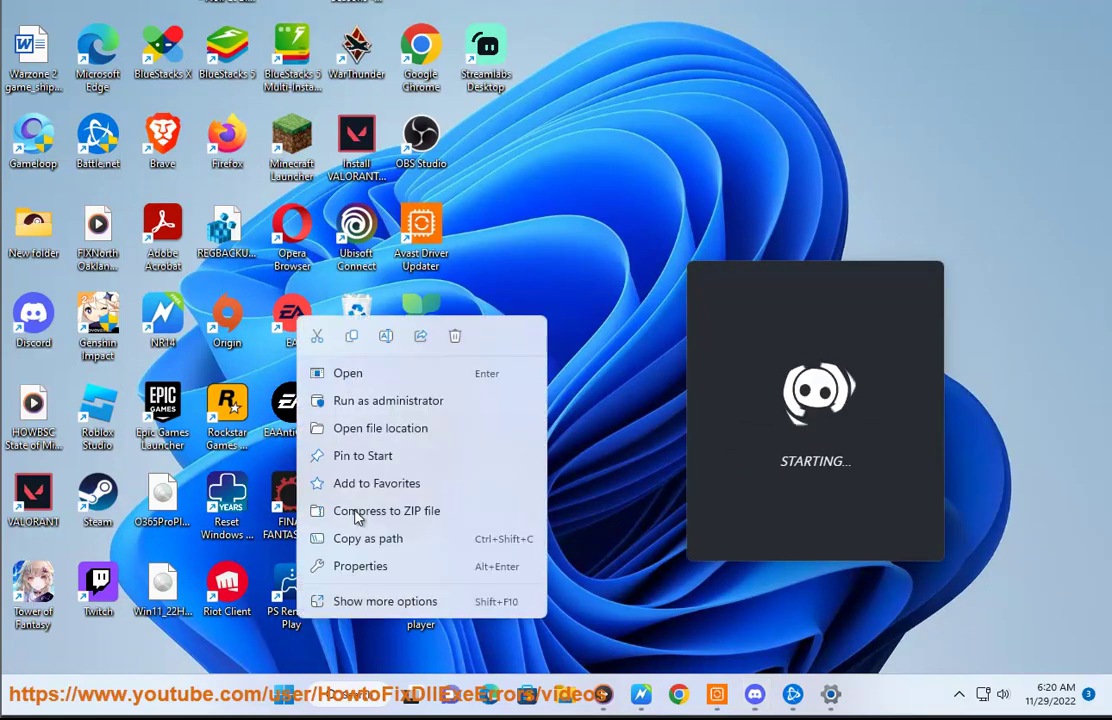
left_click(361, 565)
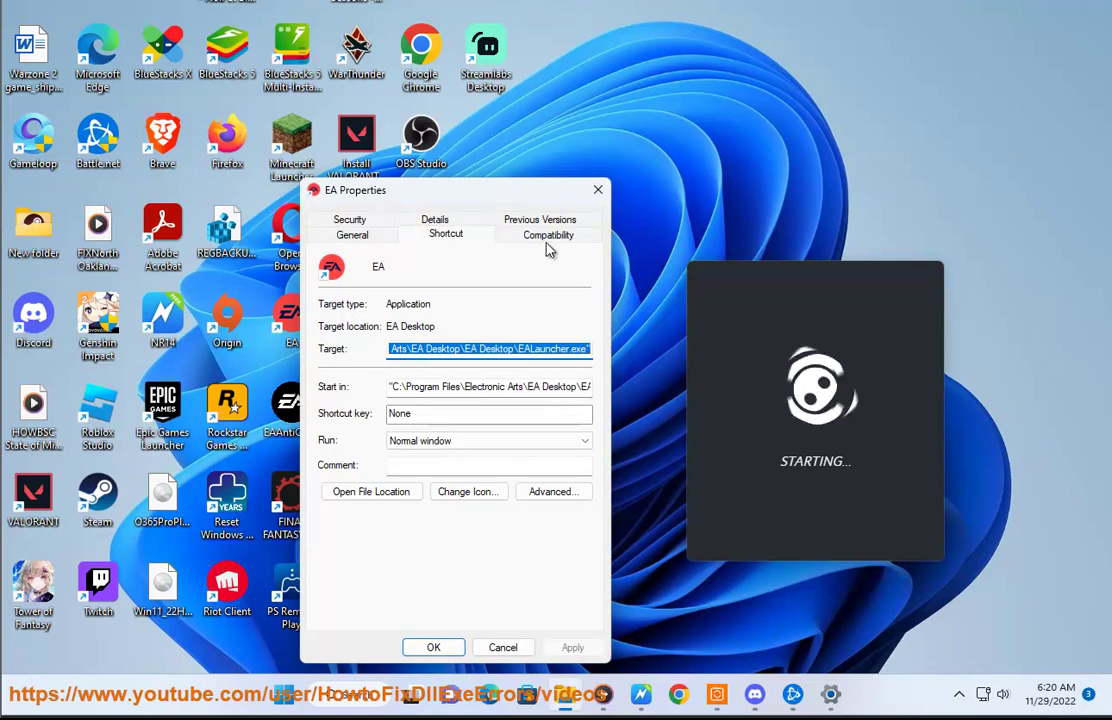
left_click(548, 240)
left_click(332, 508)
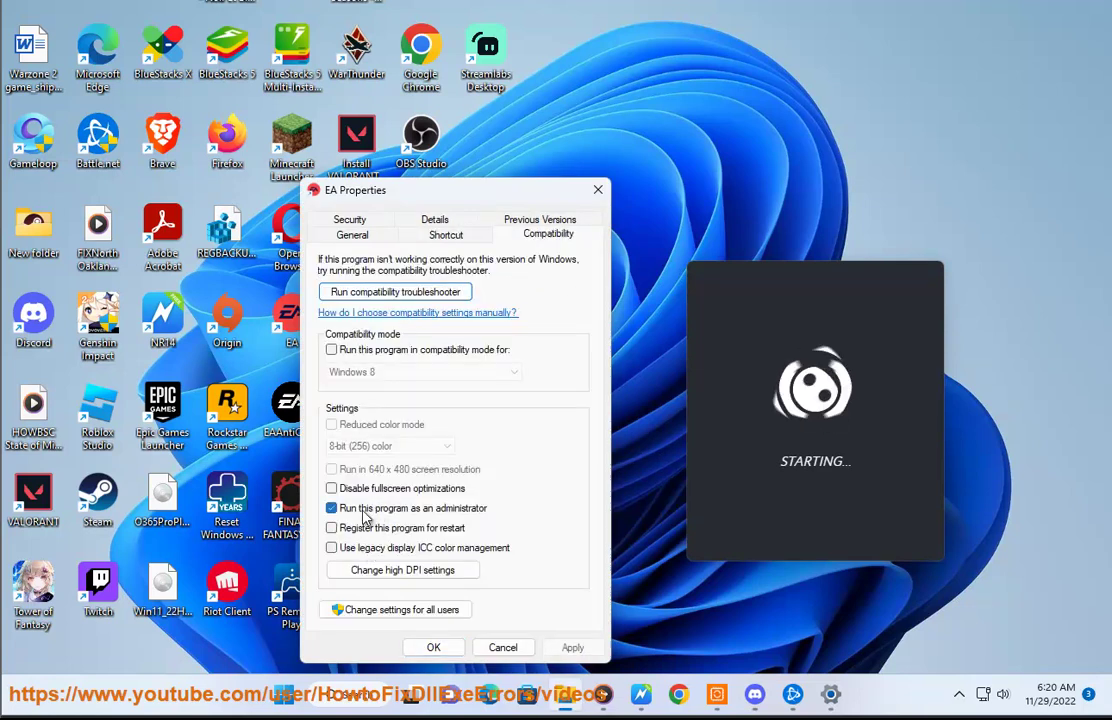
left_click(503, 647)
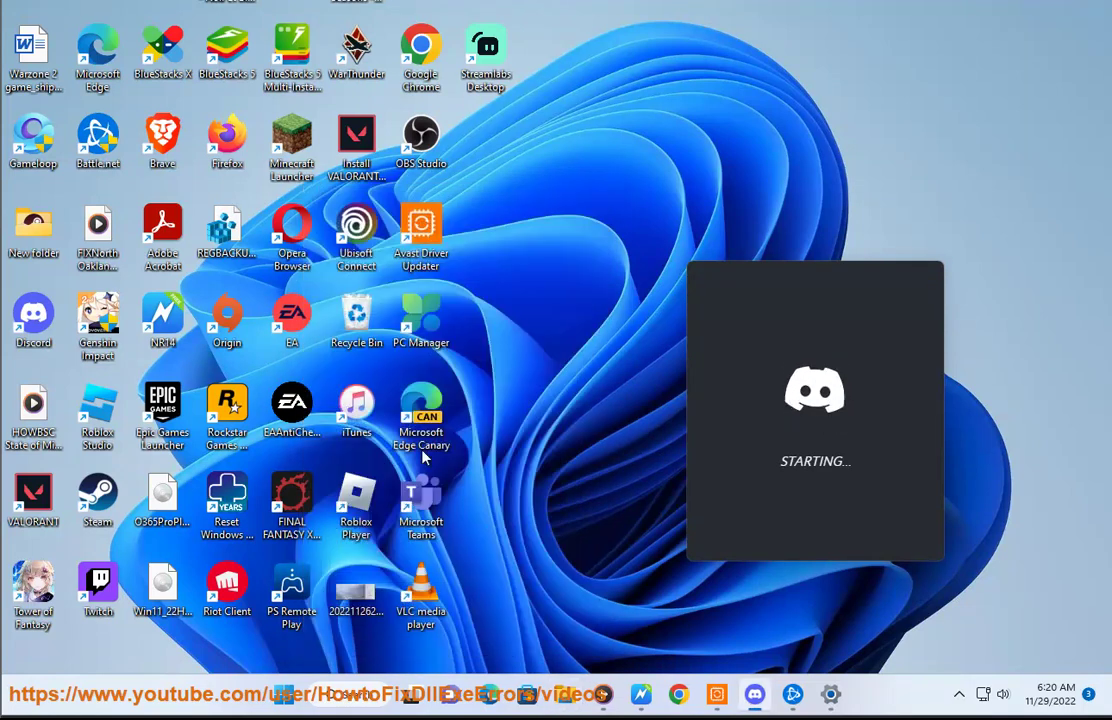
- Check EALauncher.exe's Compatibility settings in its file location, then return to the Warzone guide
right_click(303, 338)
left_click(375, 136)
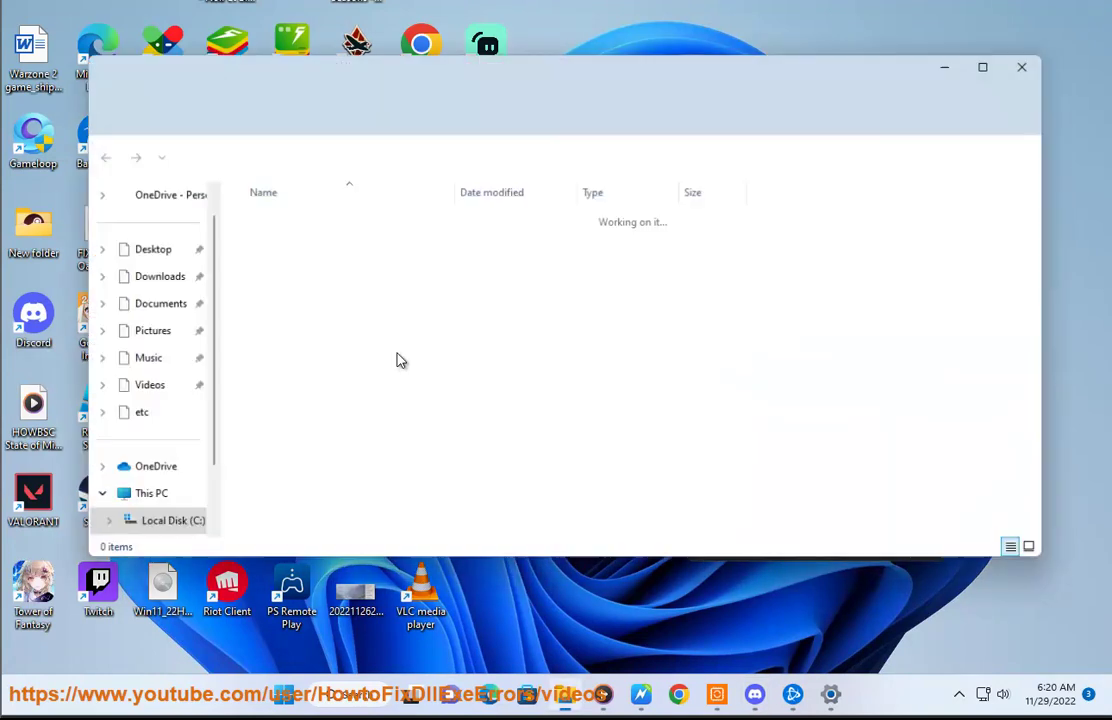
right_click(294, 532)
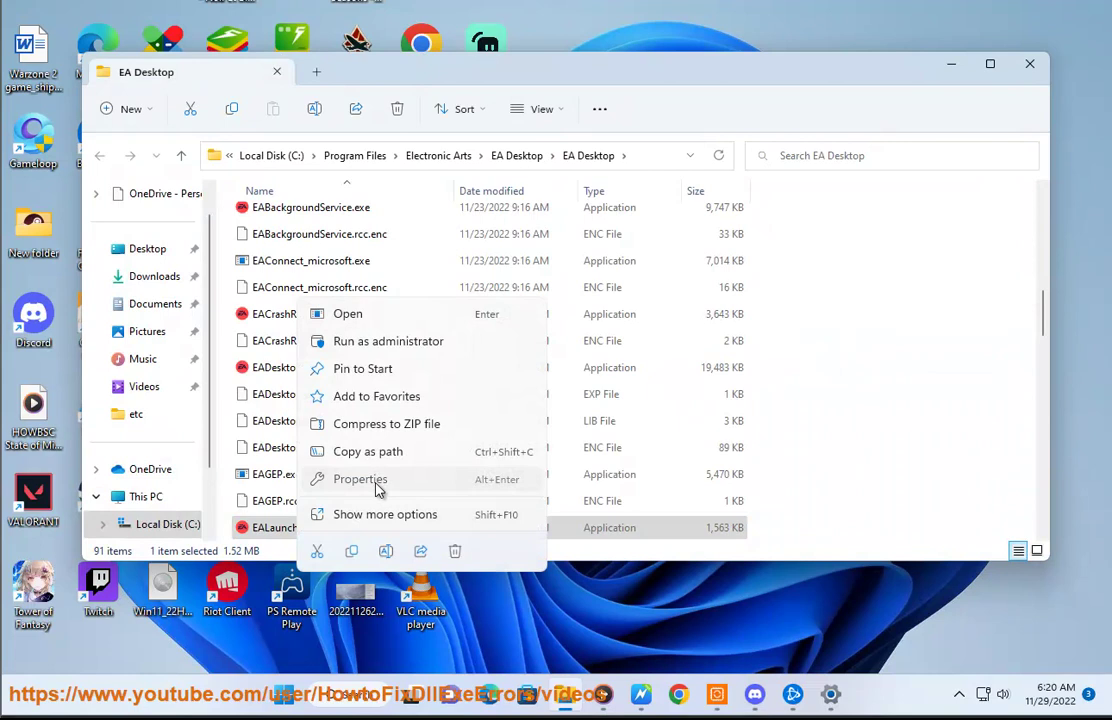
left_click(378, 487)
left_click(440, 233)
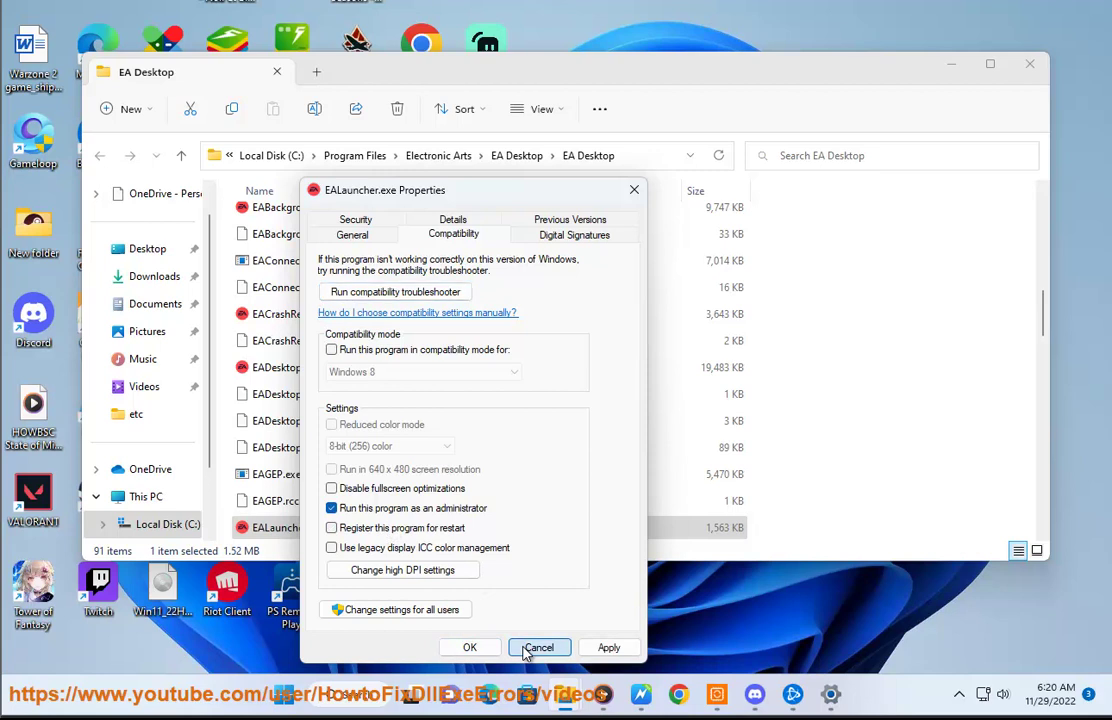
left_click(536, 648)
left_click(643, 692)
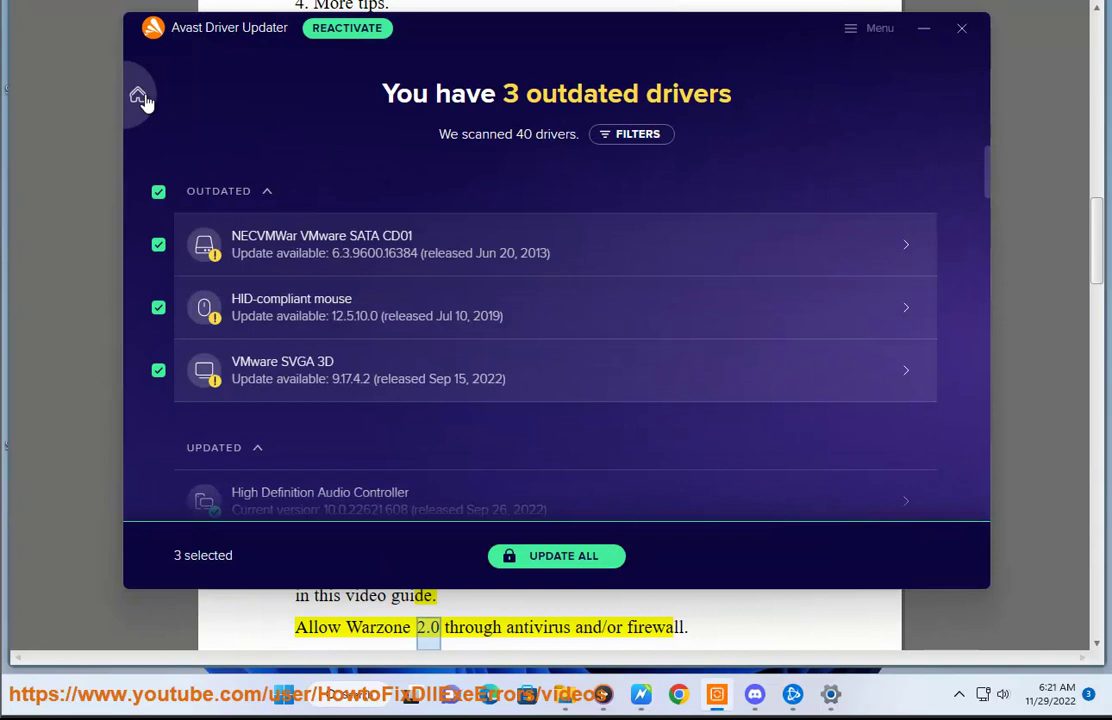
- Go to Avast Driver Updater's Home page and run Scan Again
left_click(139, 97)
left_click(460, 378)
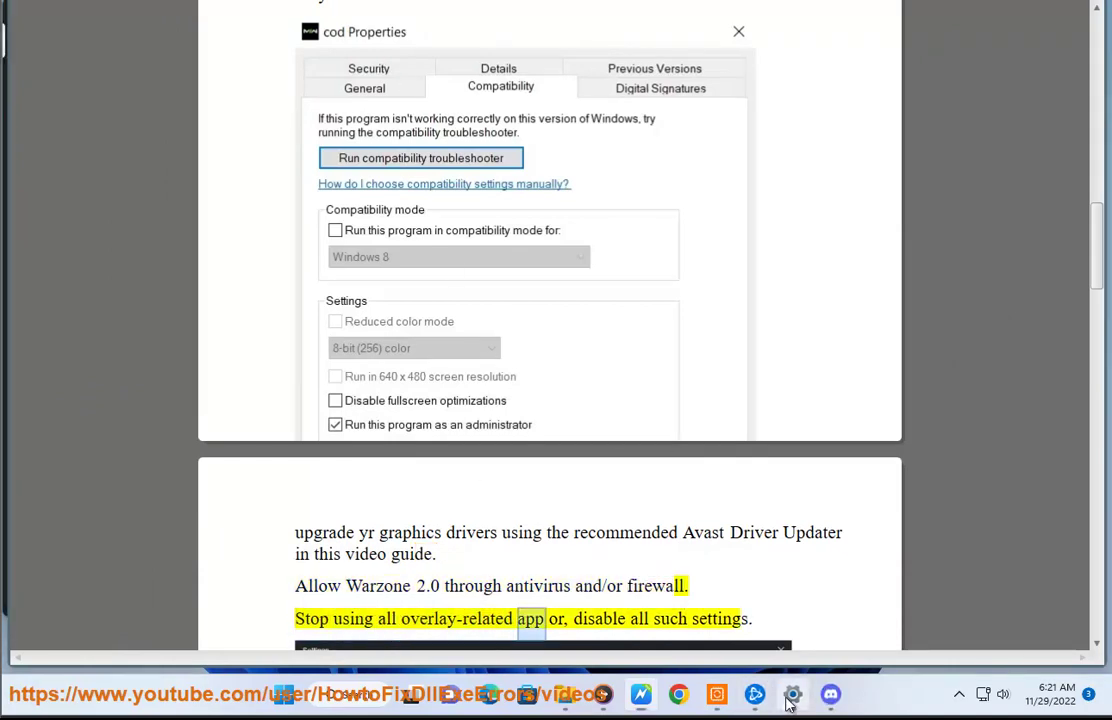
- Open the Virus & threat protection exclusions page via Settings > Privacy & security > Windows Security
left_click(790, 698)
left_click(119, 426)
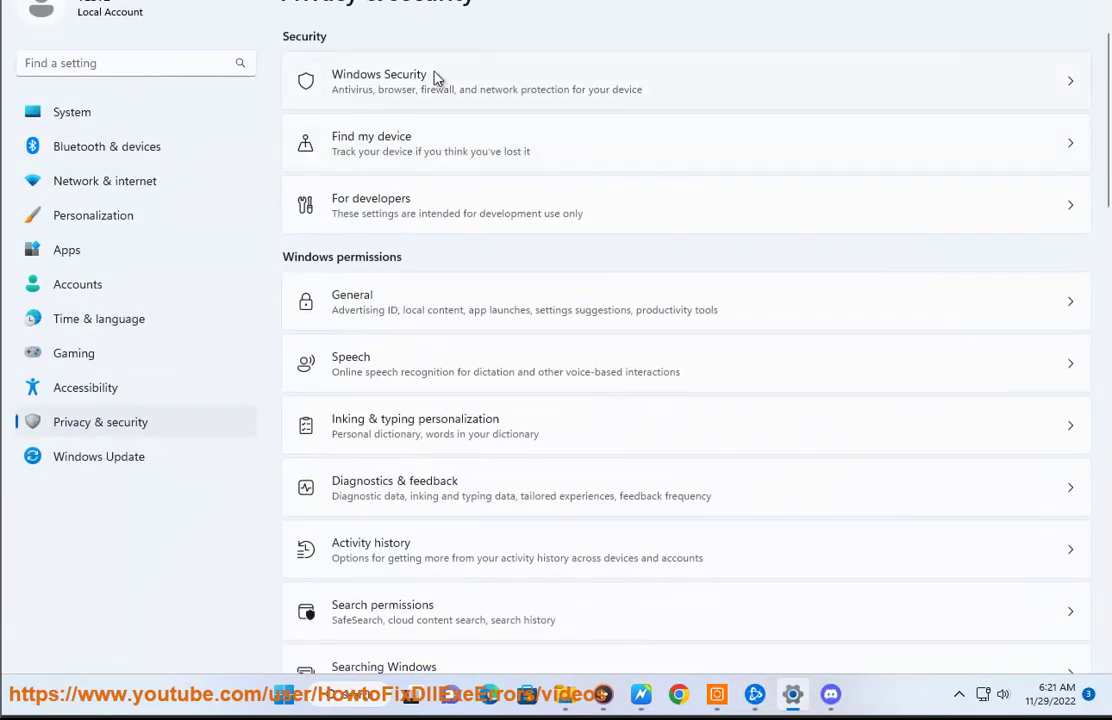
left_click(436, 79)
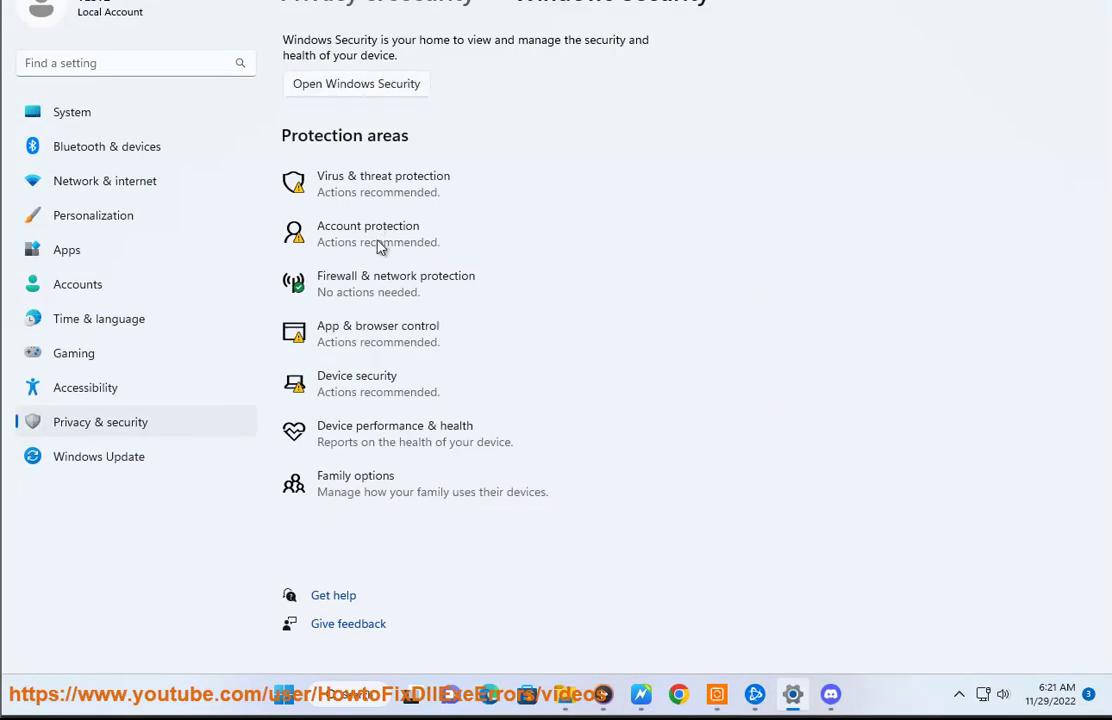
left_click(381, 187)
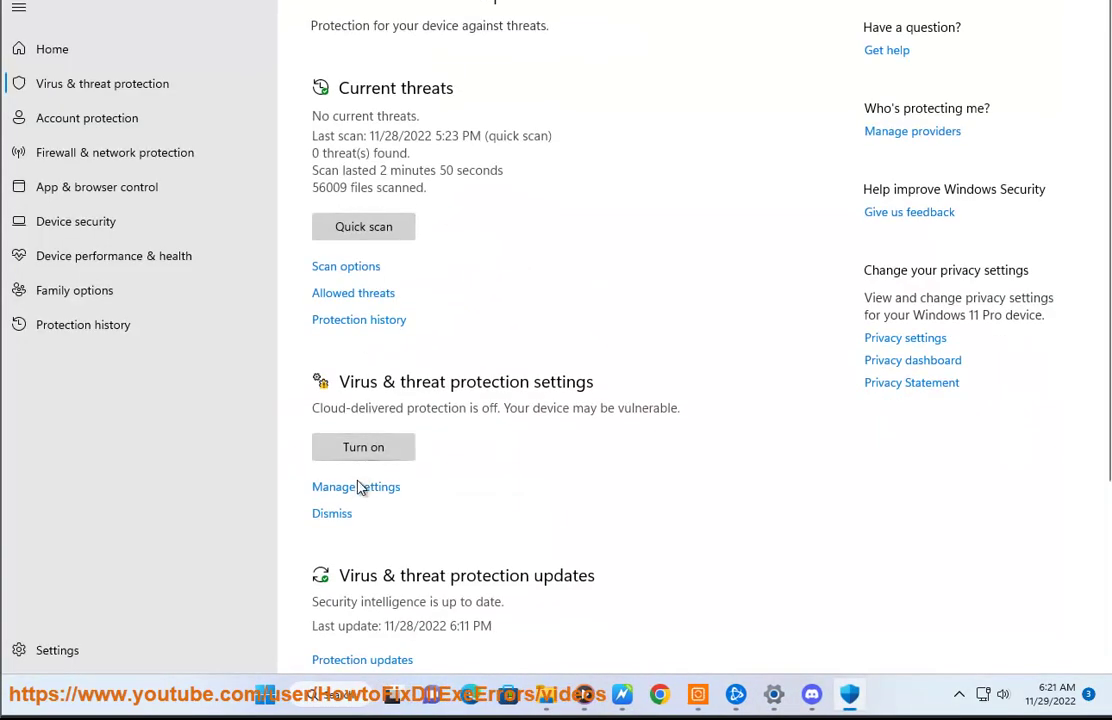
left_click(359, 500)
scroll(362, 367, "down", 5)
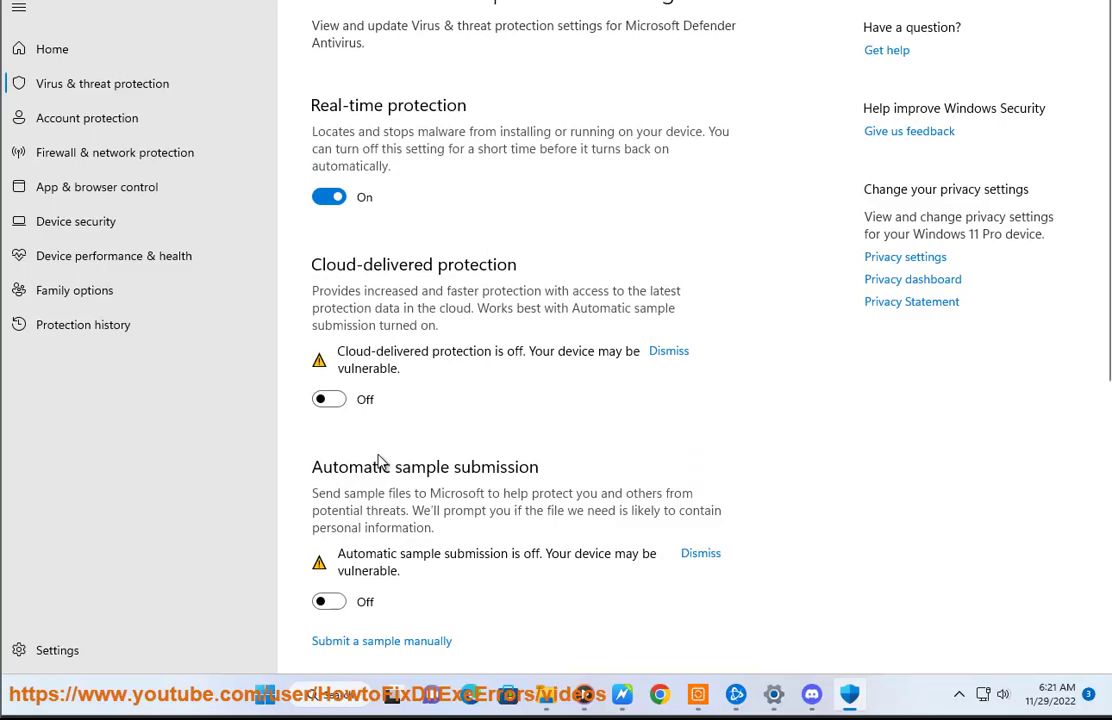
left_click(372, 627)
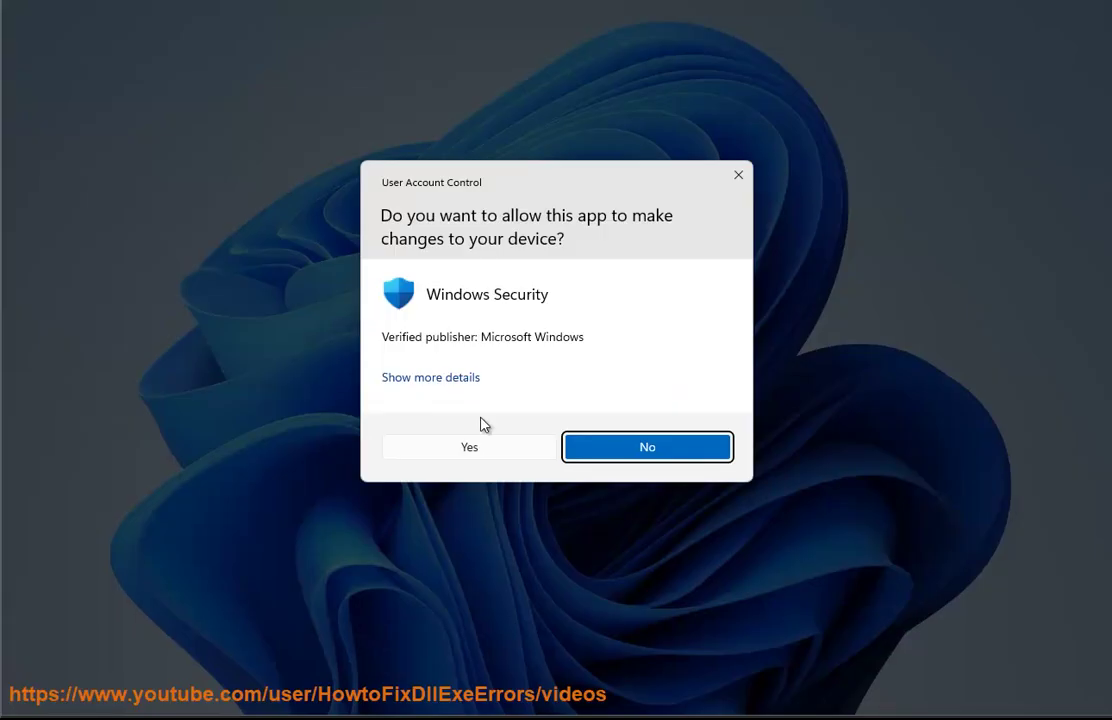
left_click(473, 432)
- Expand the Battle.net and Steam exclusion entries, start a folder exclusion, then cancel the Battle.net pick
left_click(447, 248)
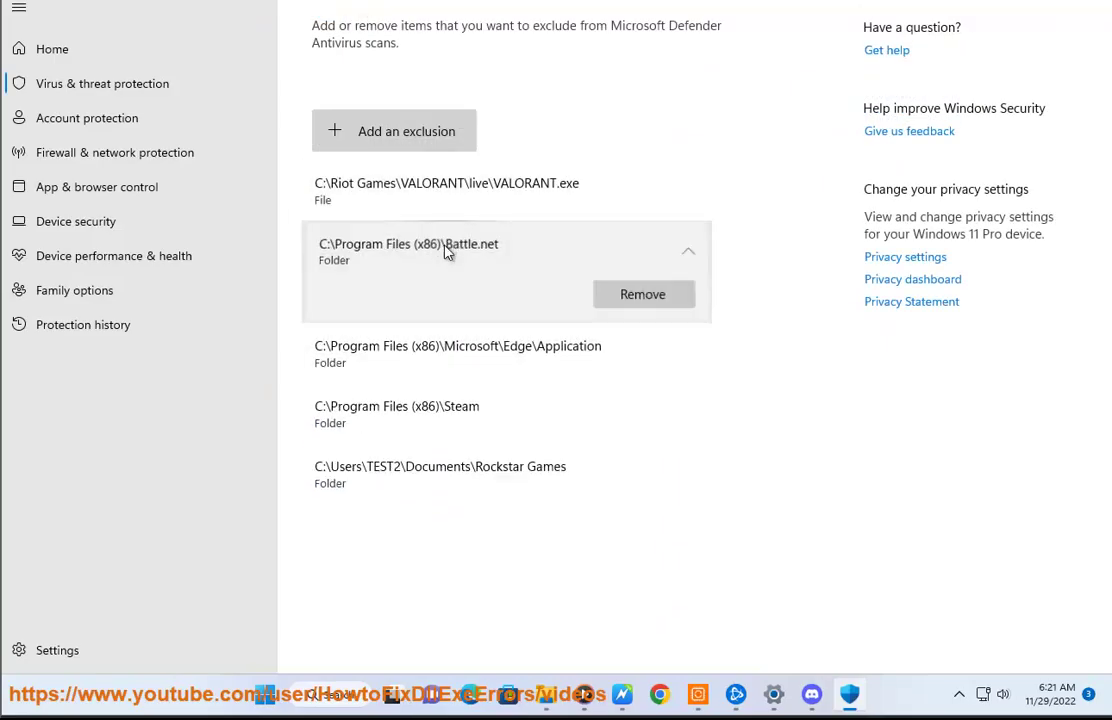
left_click(430, 410)
left_click(405, 132)
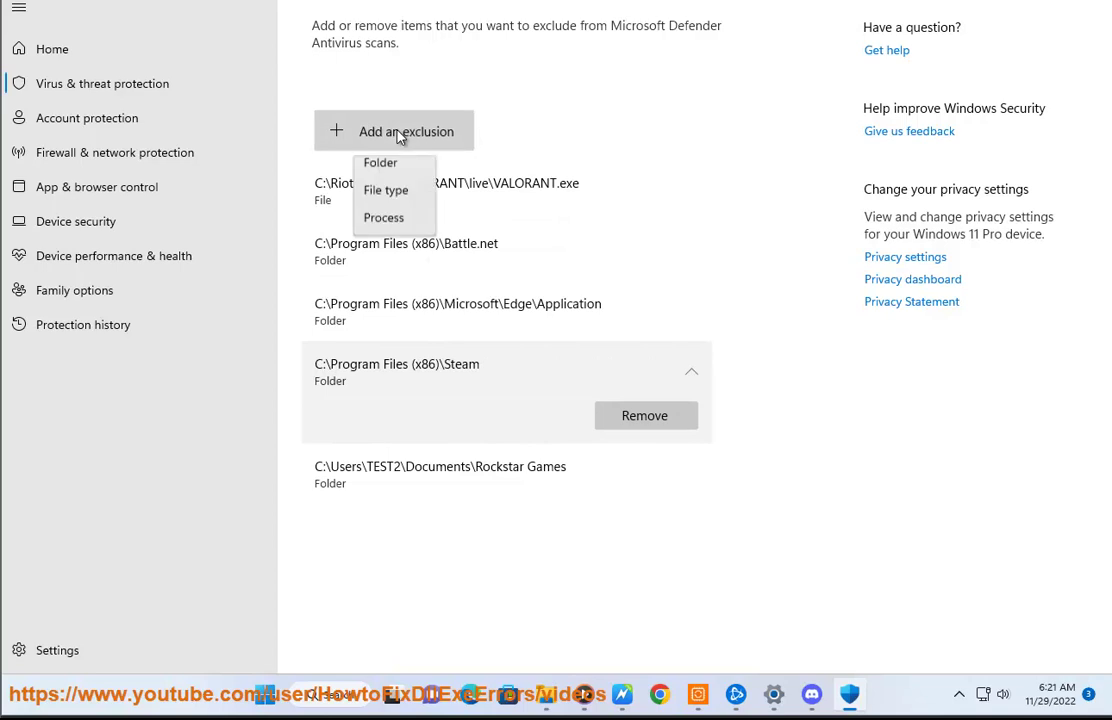
left_click(420, 201)
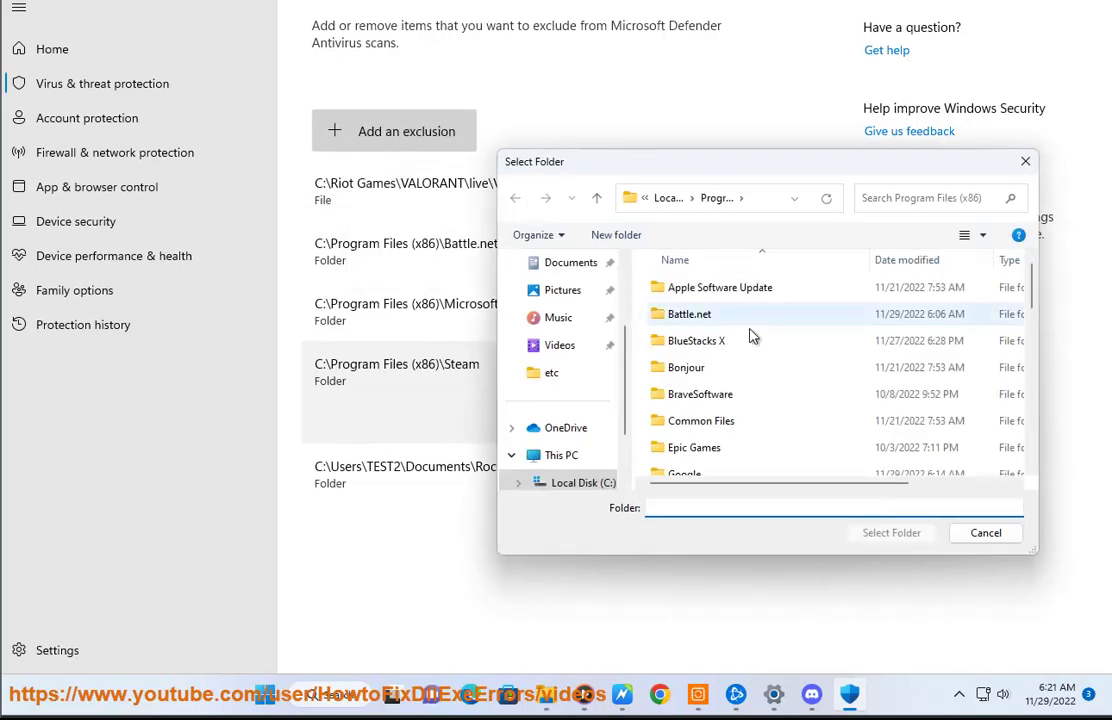
left_click(710, 318)
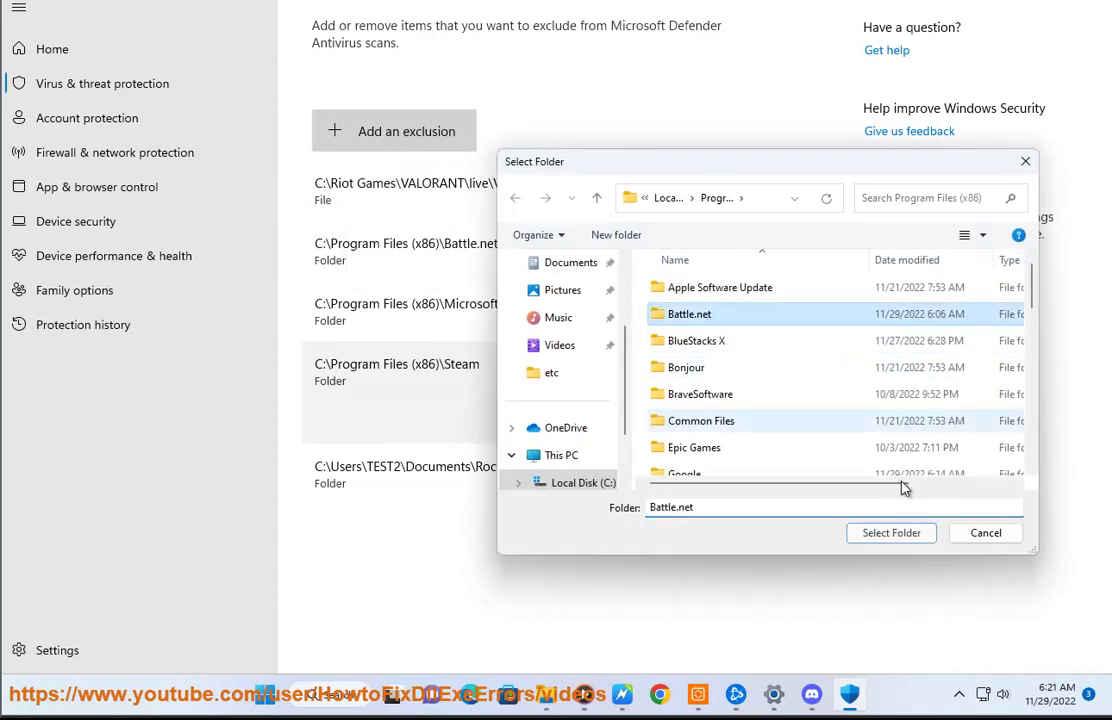
left_click(995, 536)
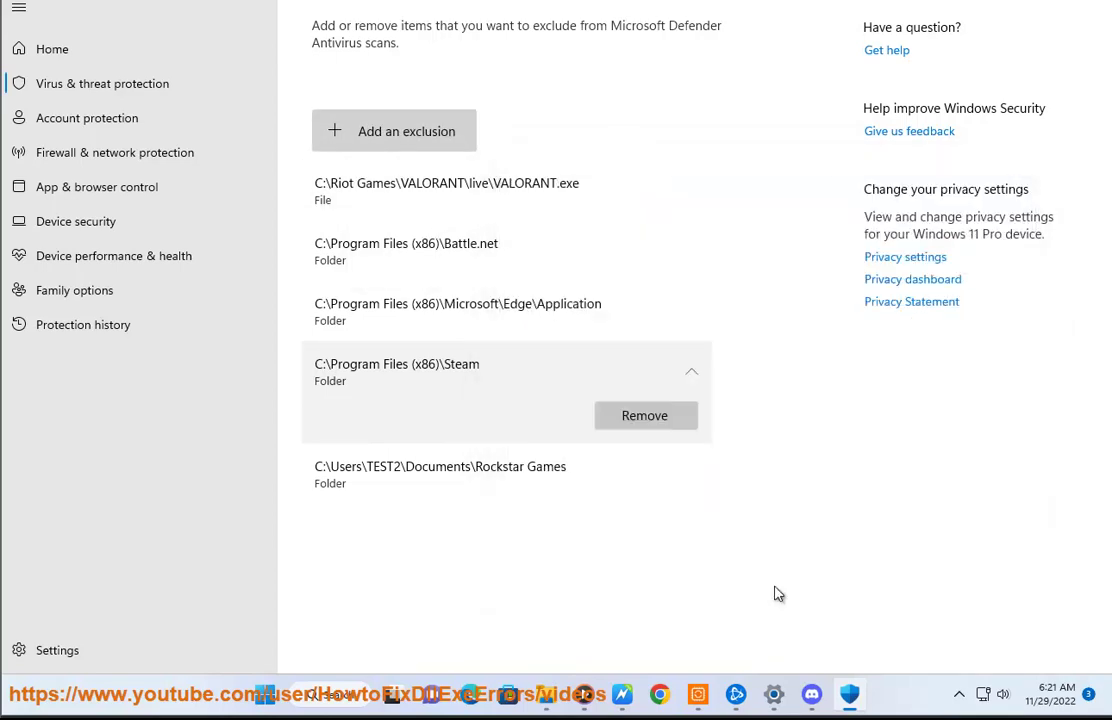
- Add C:\Program Files (x86)\Steam as a folder exclusion
left_click(421, 137)
left_click(386, 204)
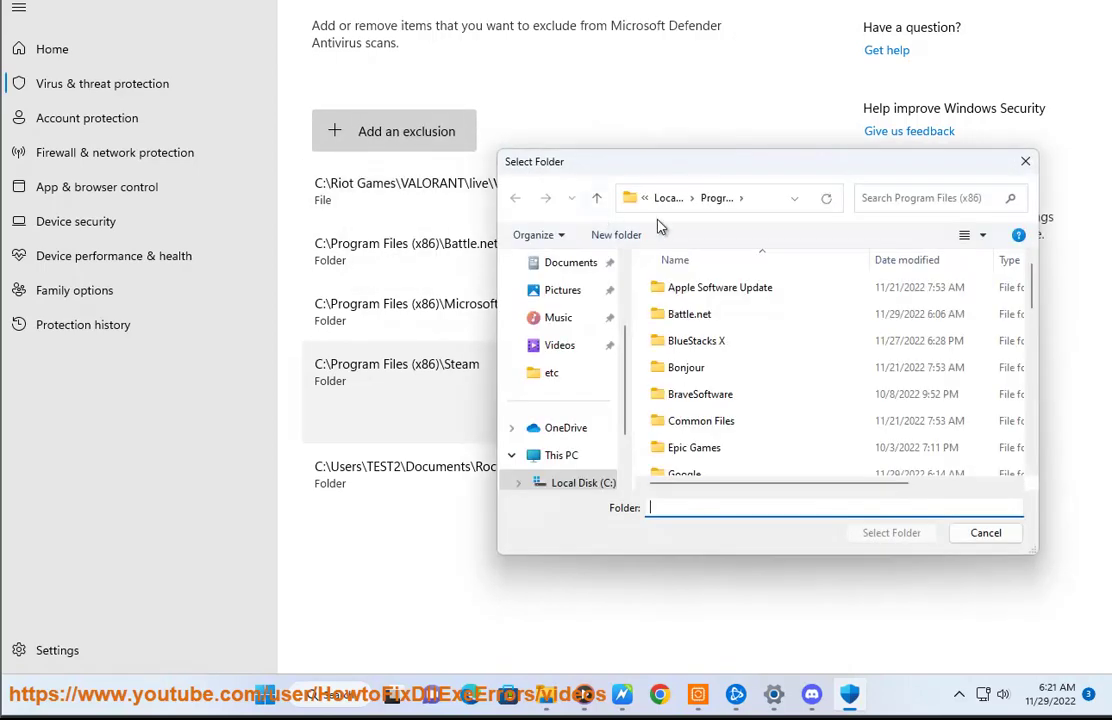
left_click(672, 196)
scroll(735, 410, "down", 2)
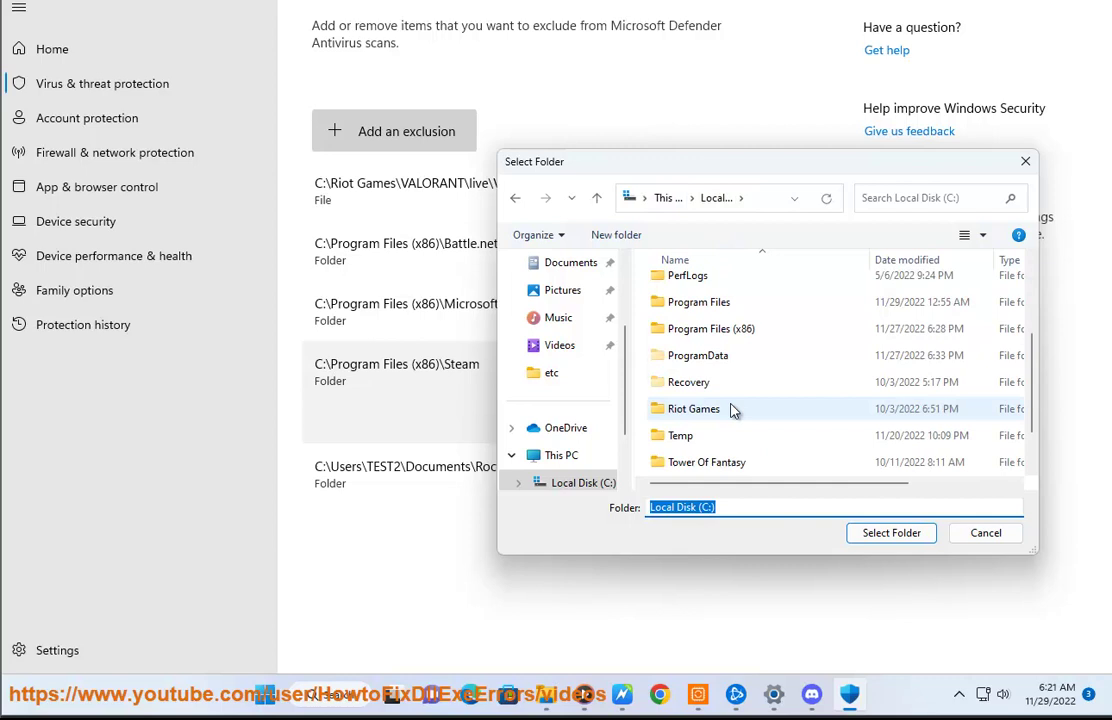
double_click(728, 340)
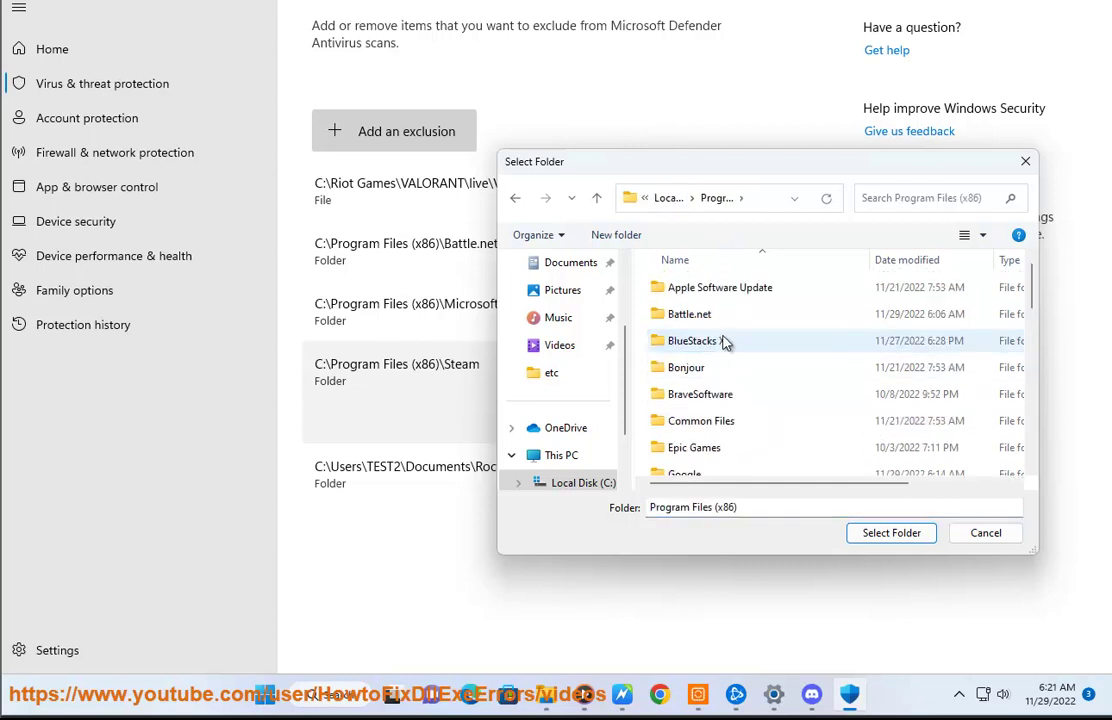
scroll(720, 400, "down", 6)
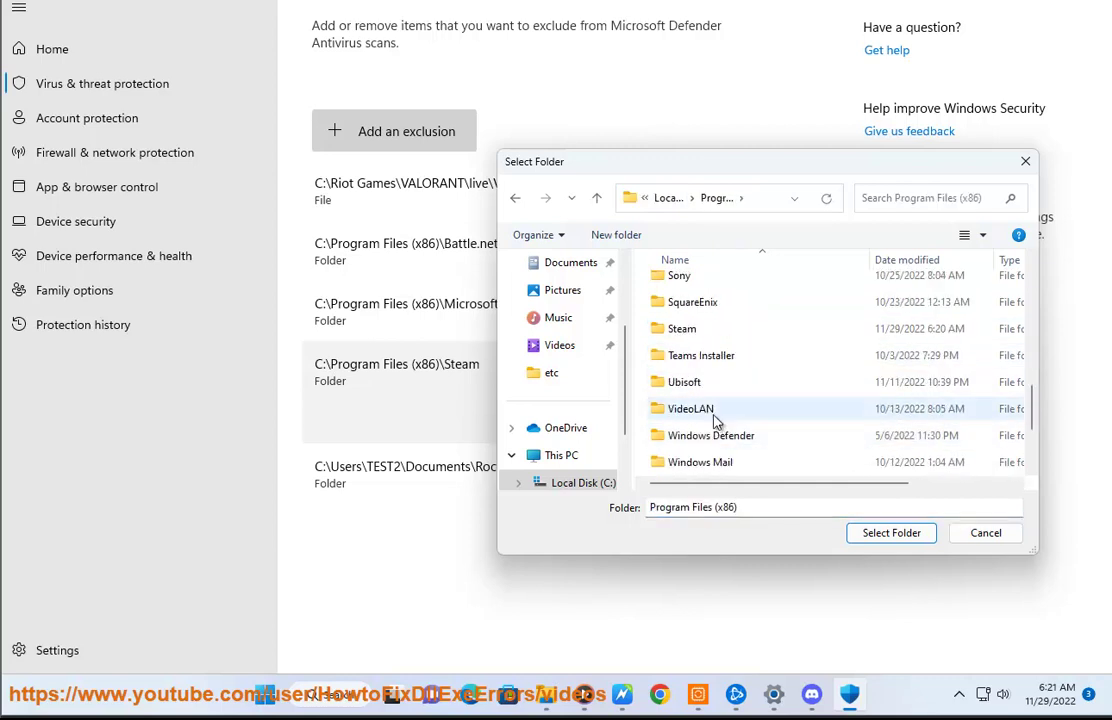
left_click(684, 331)
left_click(889, 536)
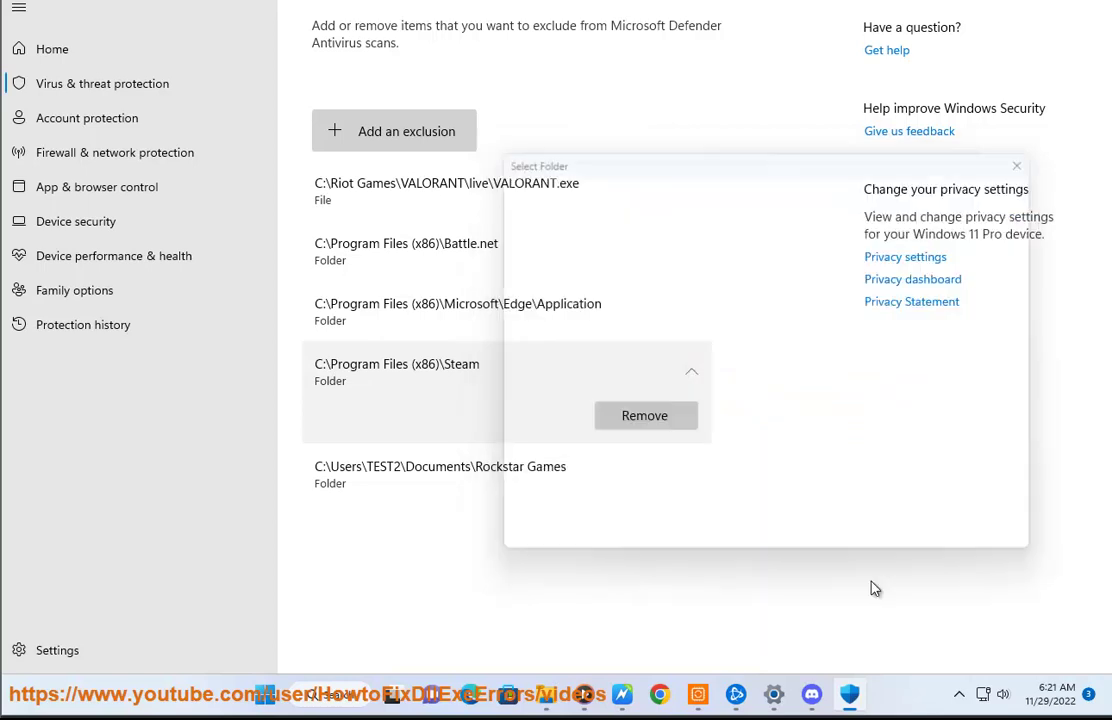
left_click(335, 694)
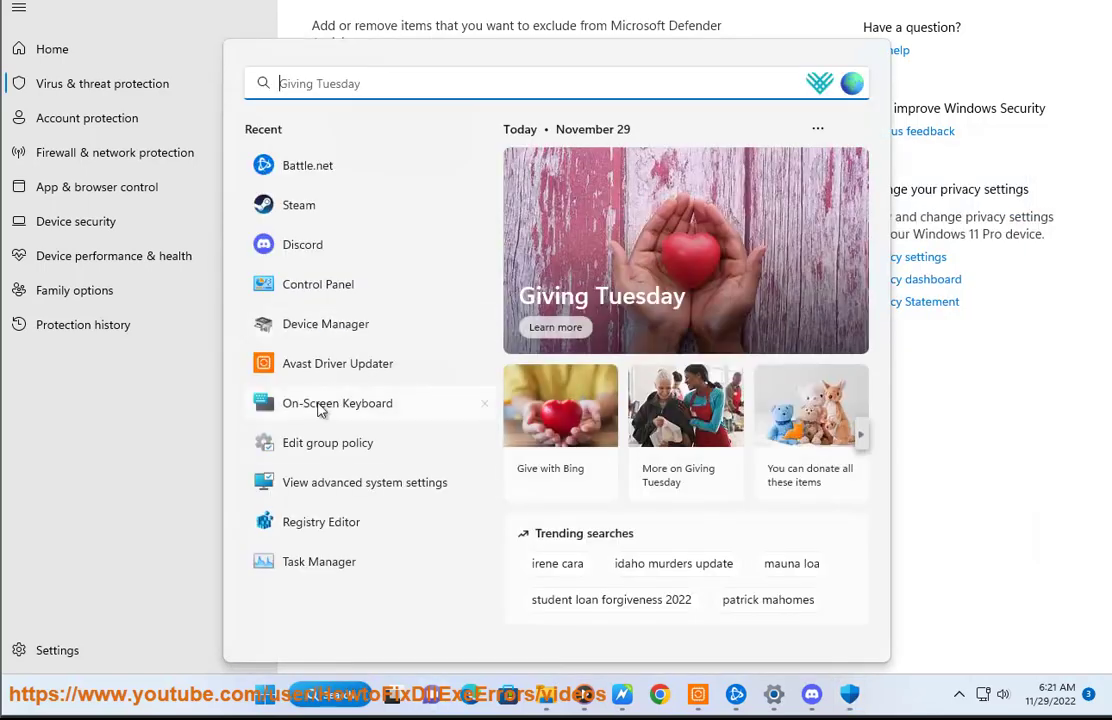
left_click(315, 288)
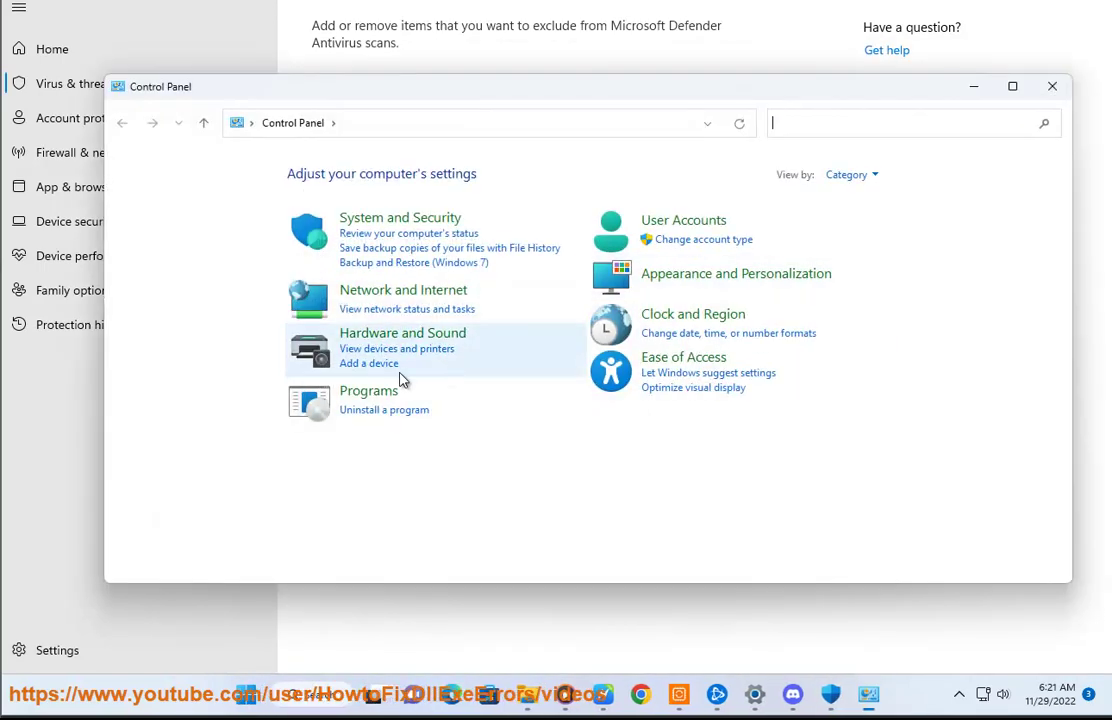
left_click(390, 218)
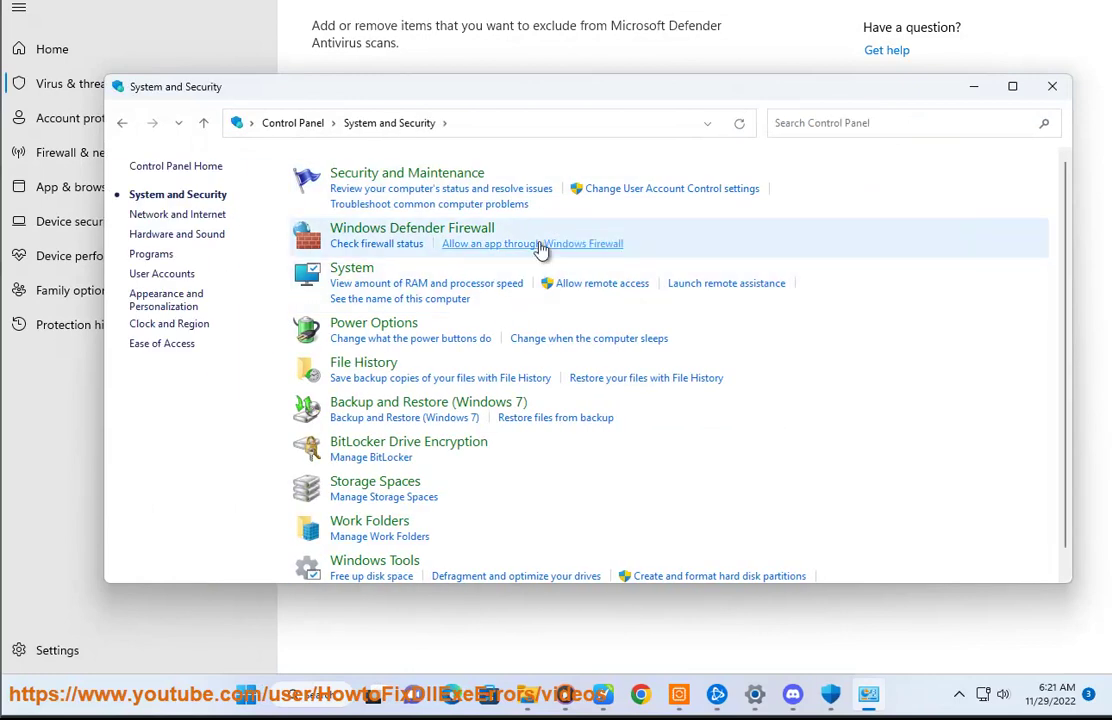
left_click(795, 214)
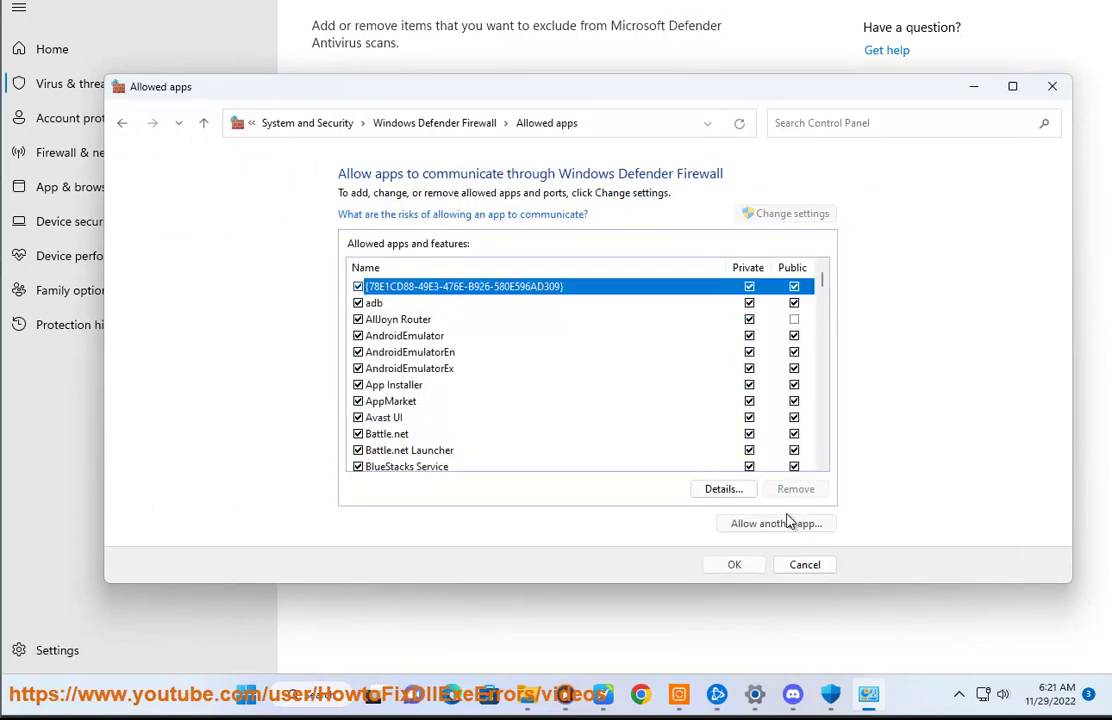
left_click(805, 523)
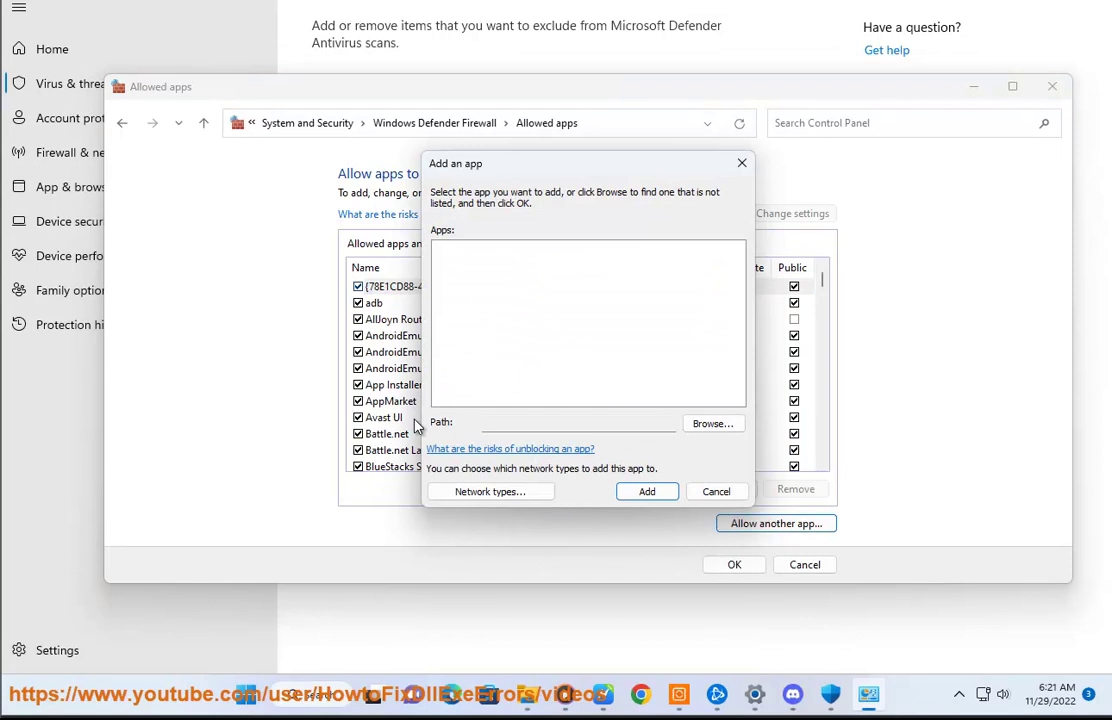
left_click(729, 423)
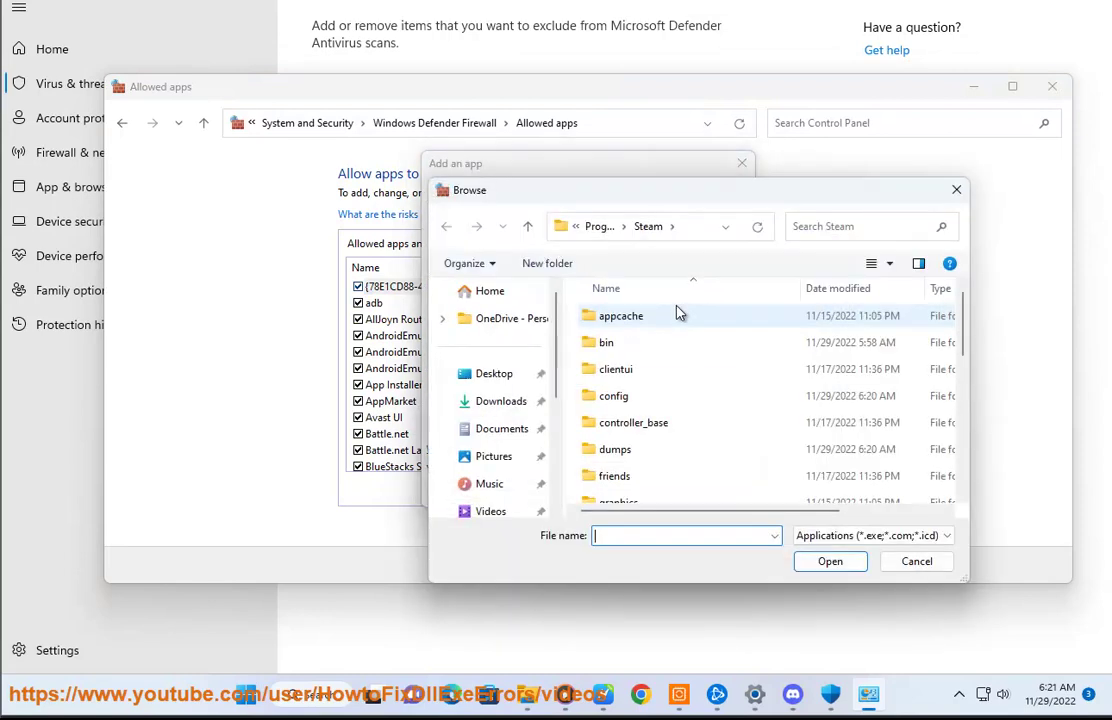
scroll(645, 460, "down", 5)
scroll(641, 440, "down", 3)
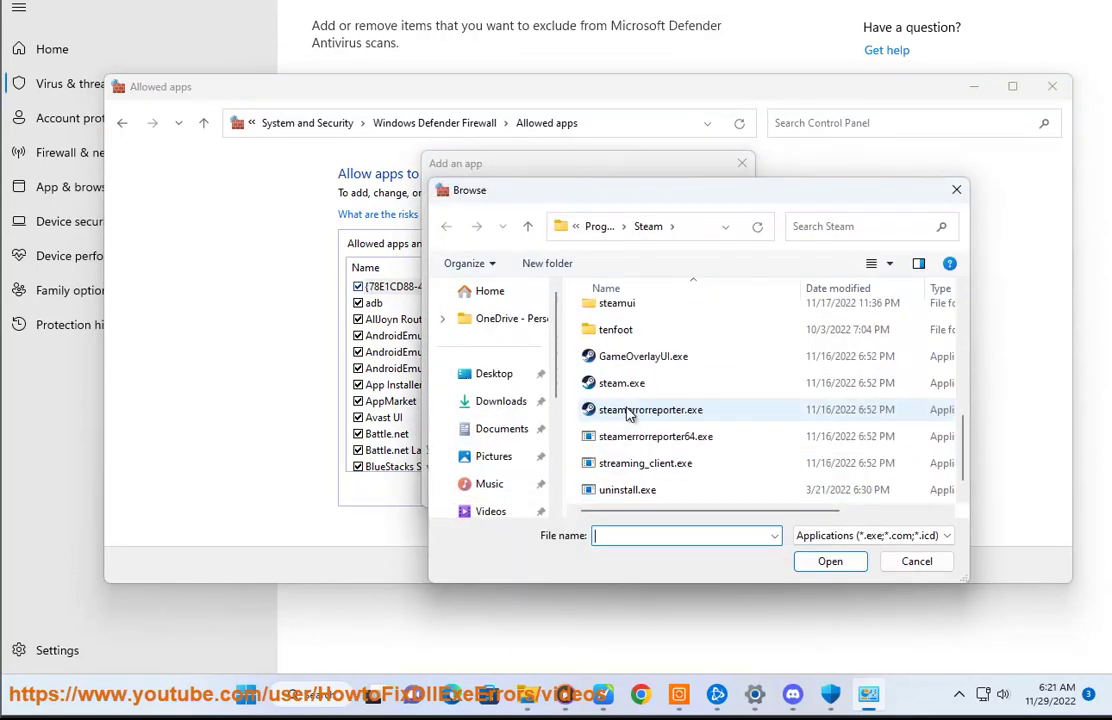
left_click(640, 383)
left_click(830, 561)
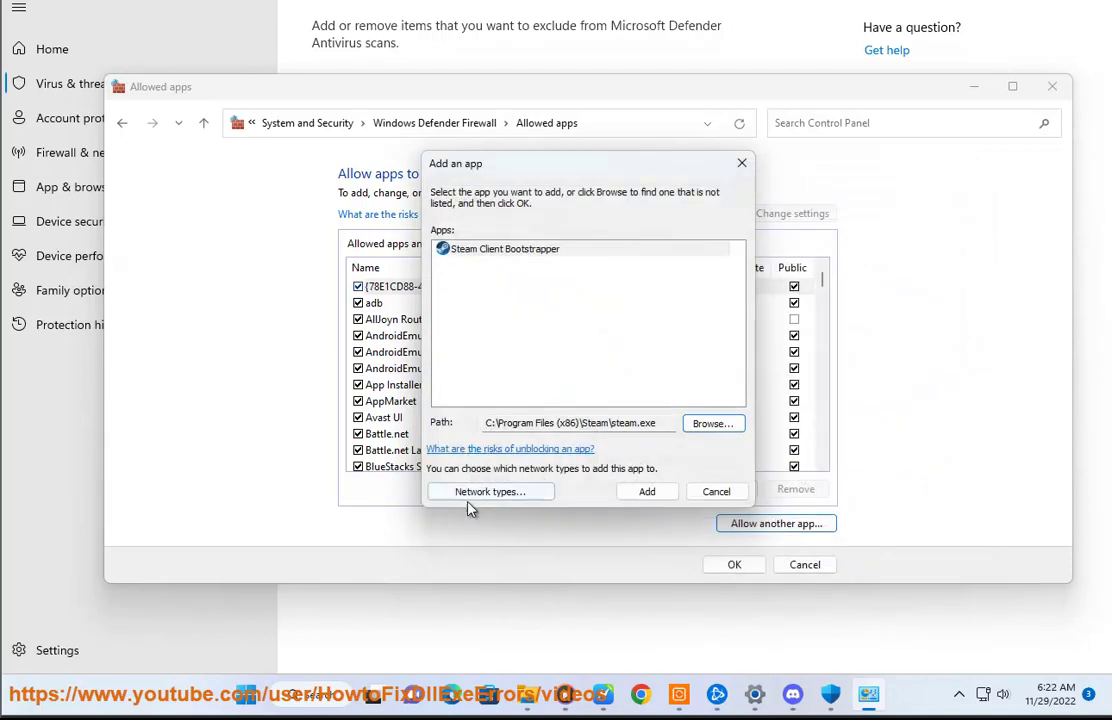
left_click(490, 491)
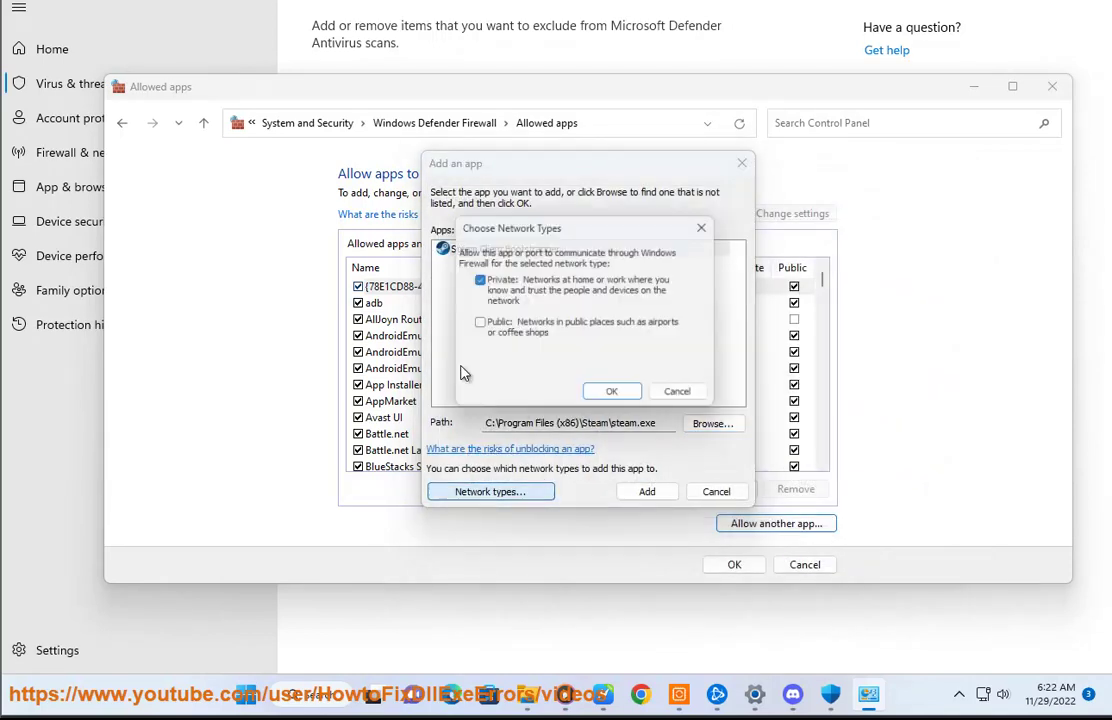
left_click(612, 398)
left_click(645, 490)
left_click(696, 370)
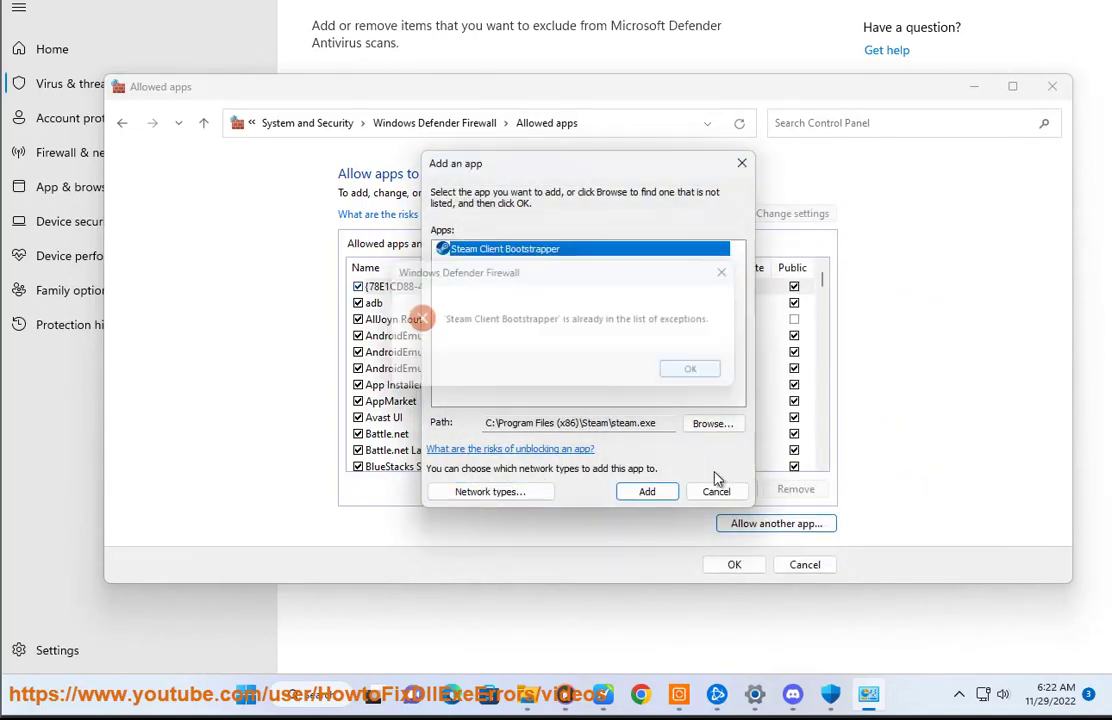
left_click(716, 491)
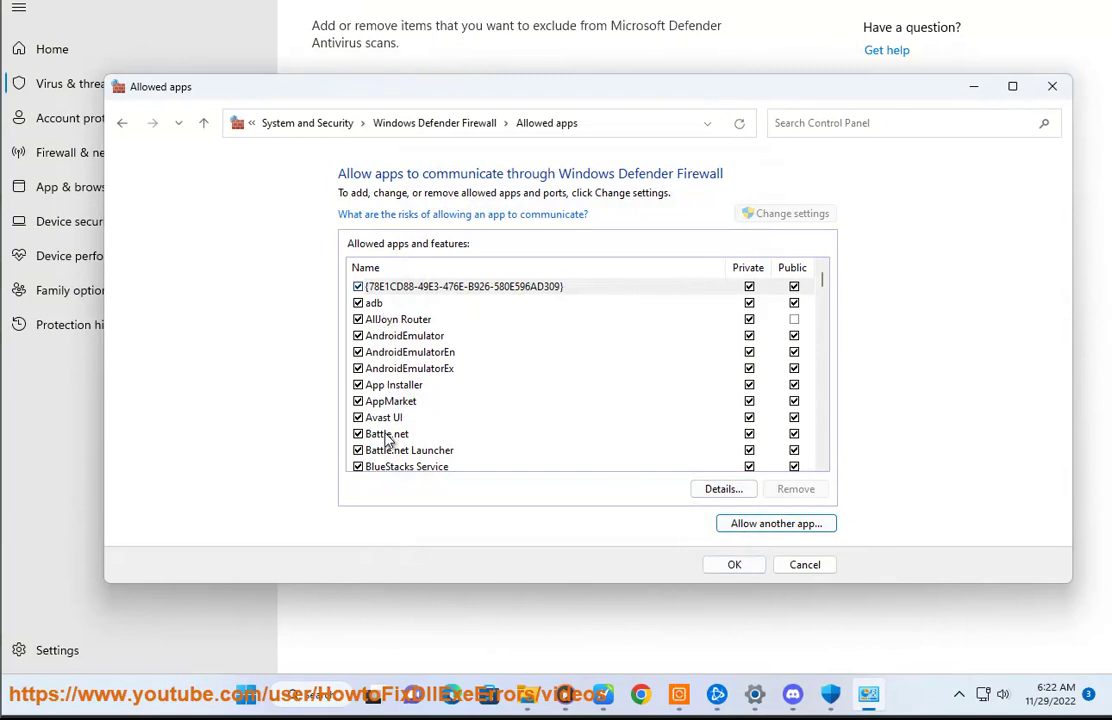
left_click(388, 437)
left_click(398, 452)
key("s")
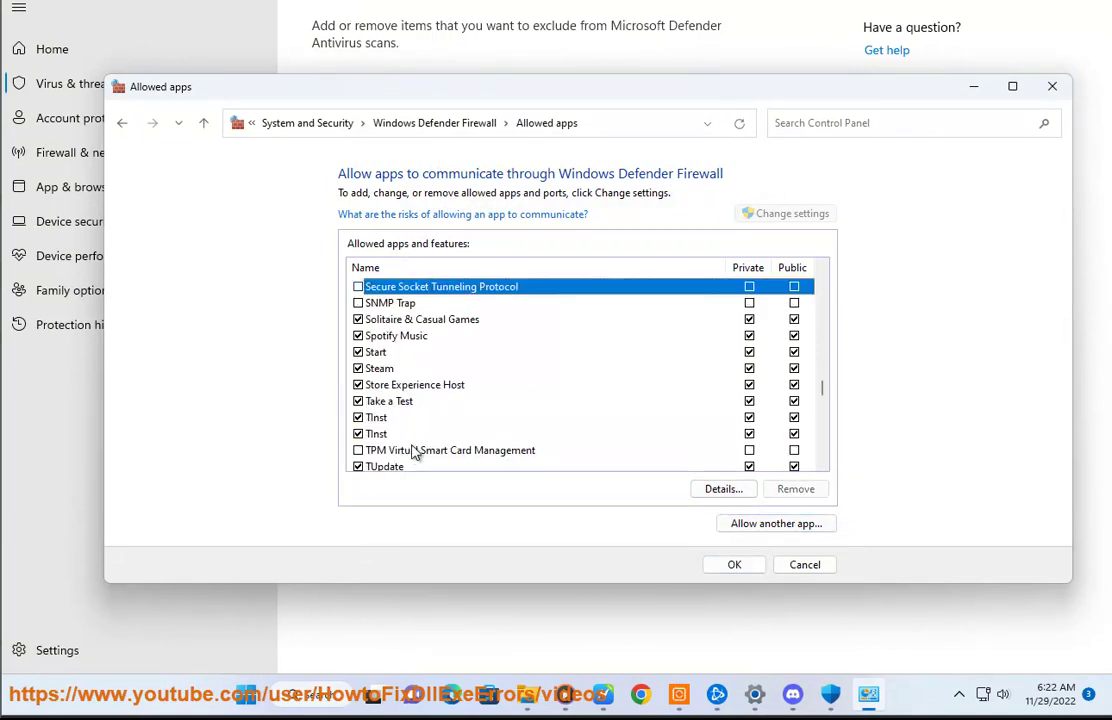
left_click(403, 370)
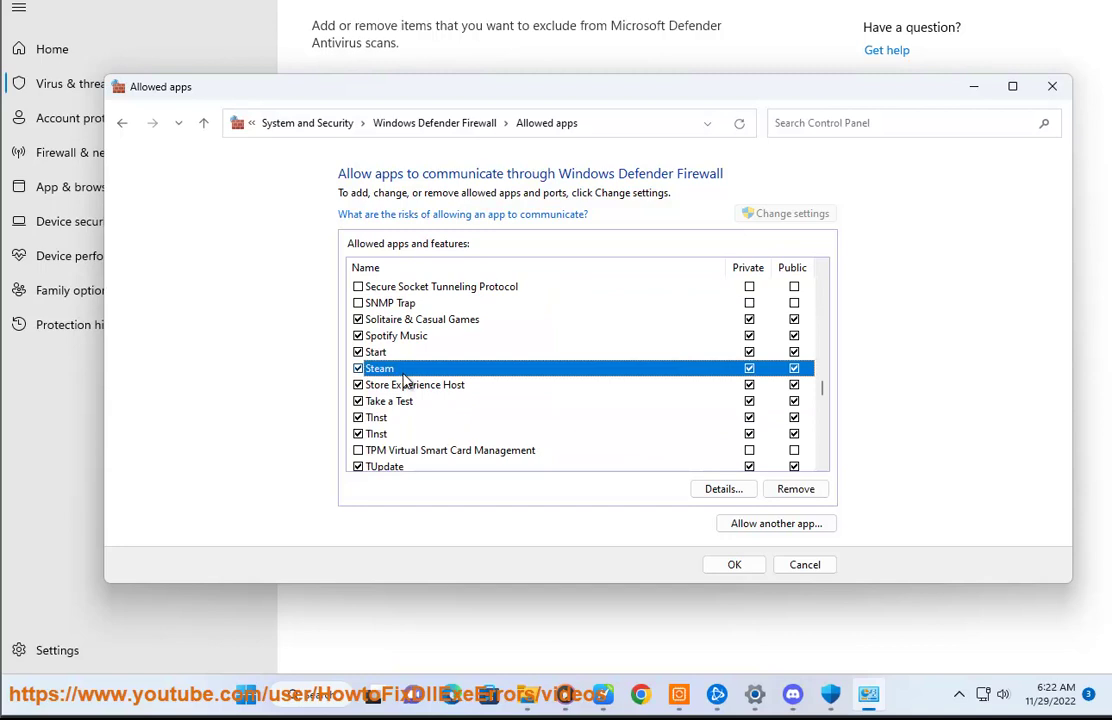
left_click(789, 568)
- Close Control Panel and Windows Security, then scroll the guide to the overlay tip and highlight 'overlay'
left_click(1050, 85)
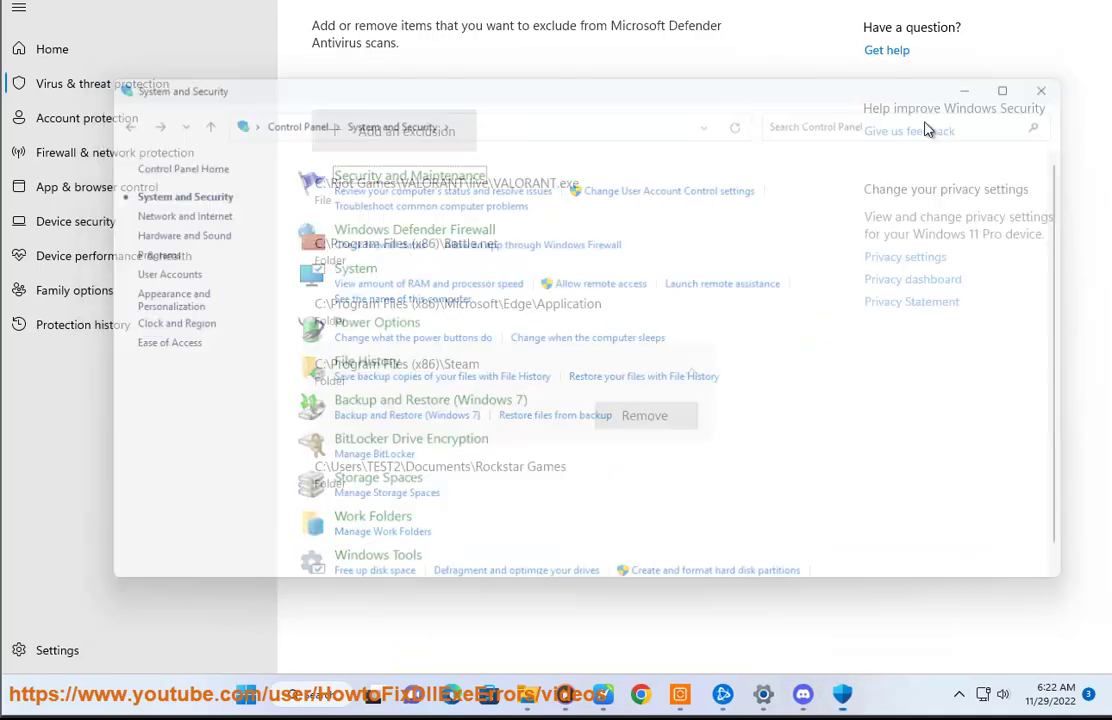
key("alt+F4")
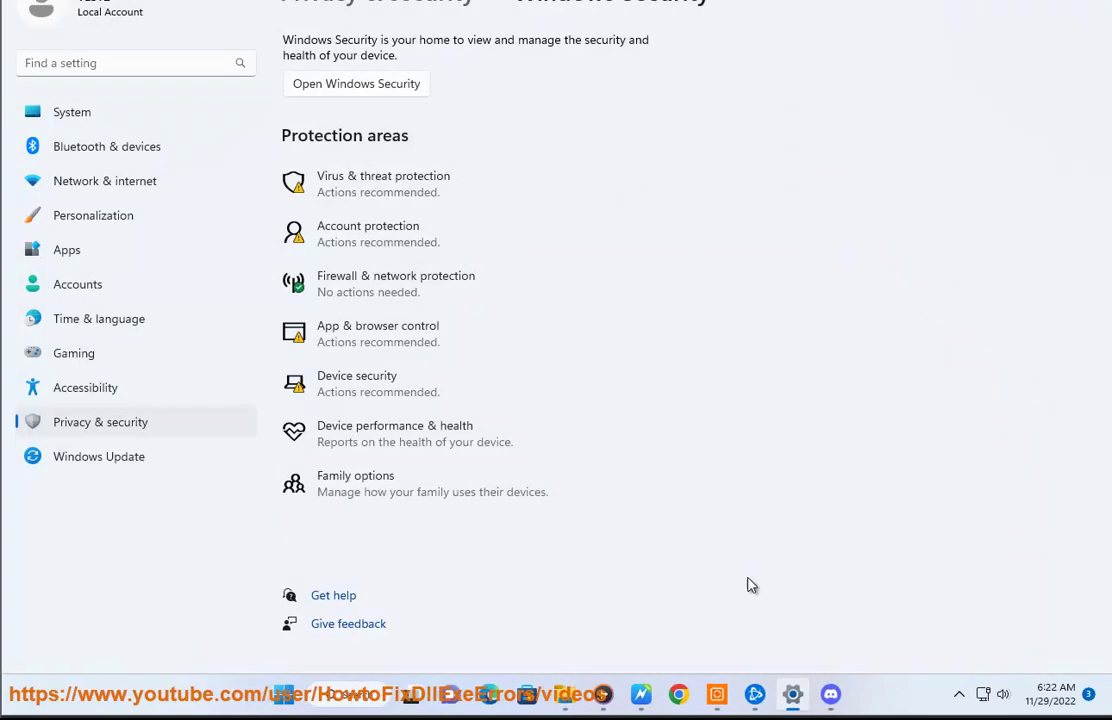
left_click(645, 697)
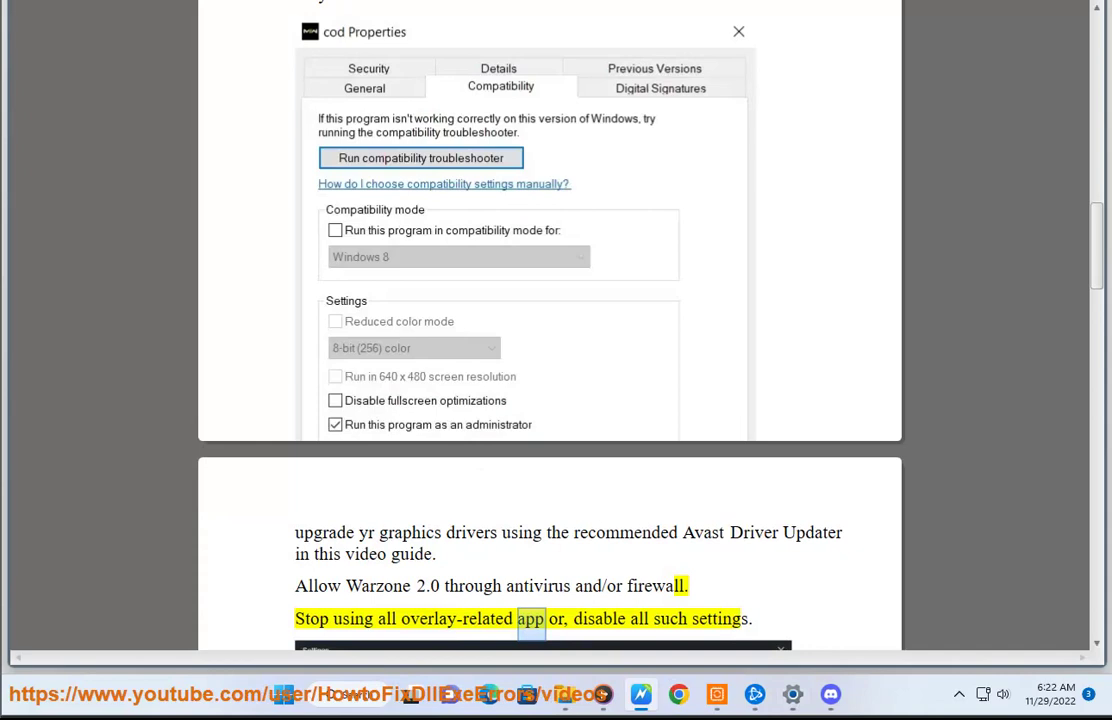
scroll(613, 360, "down", 3)
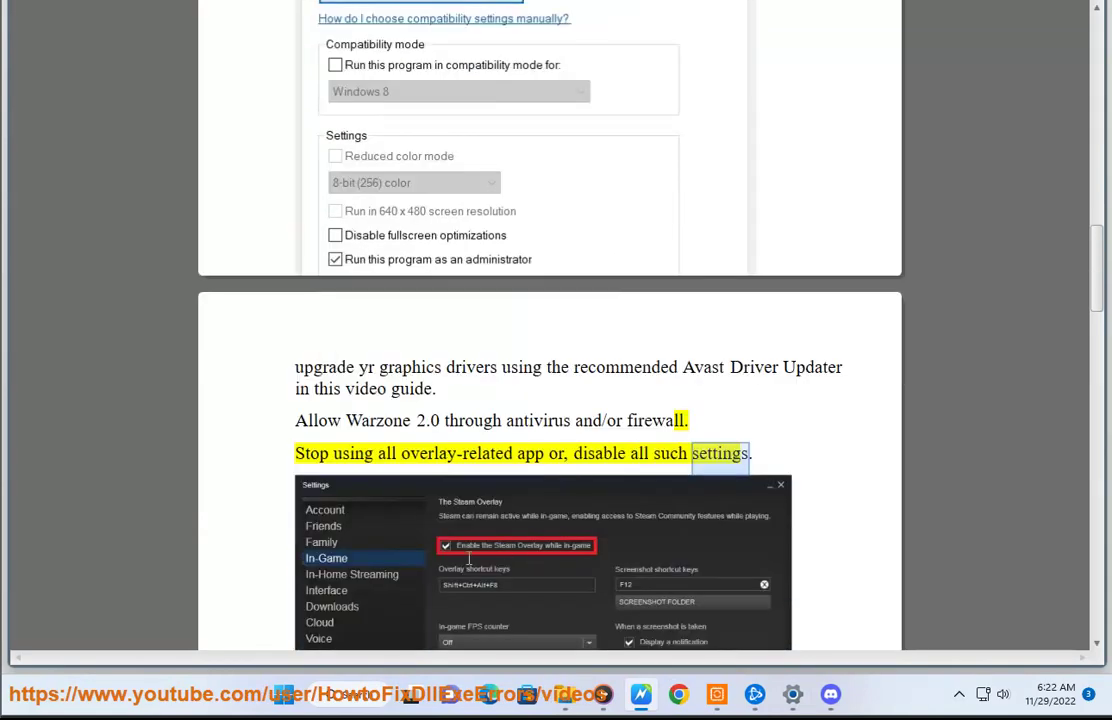
scroll(415, 112, "down", 5)
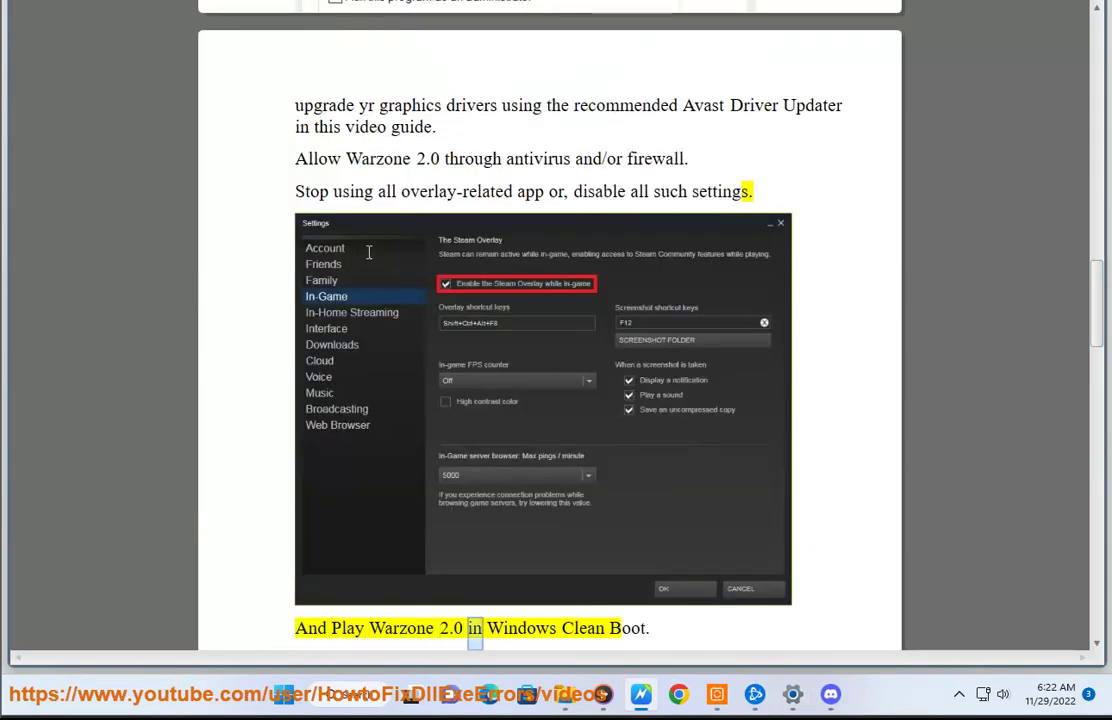
double_click(424, 190)
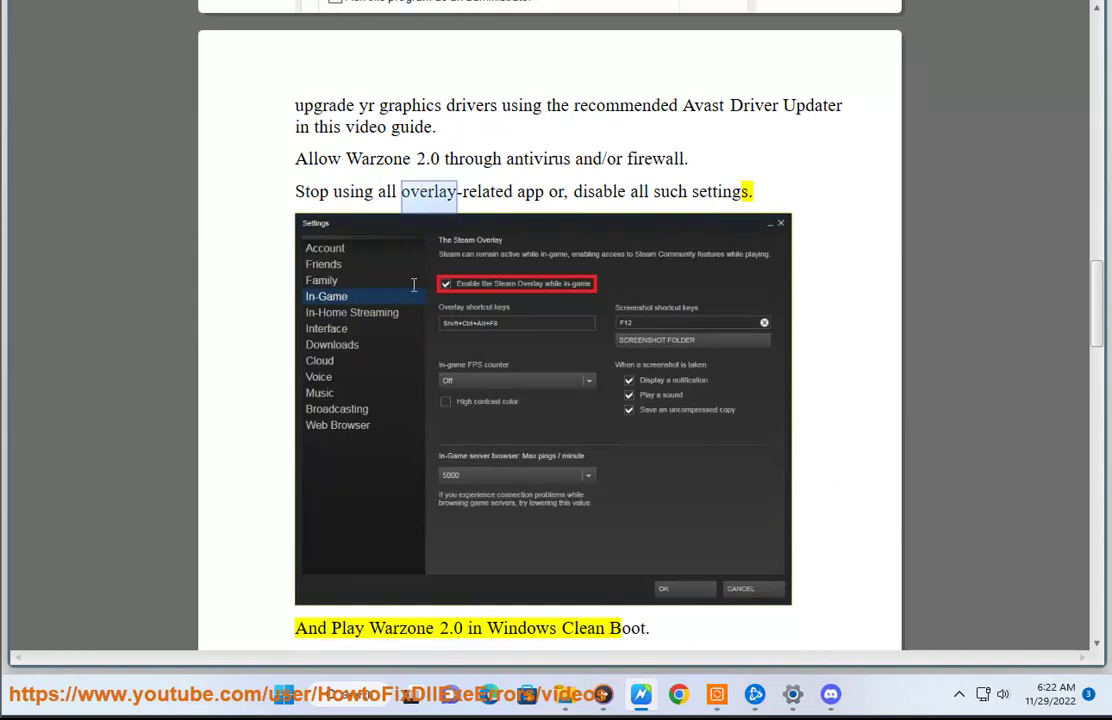
- Open Discord's User Settings to view Game Overlay, then exit settings and close Discord
left_click(830, 698)
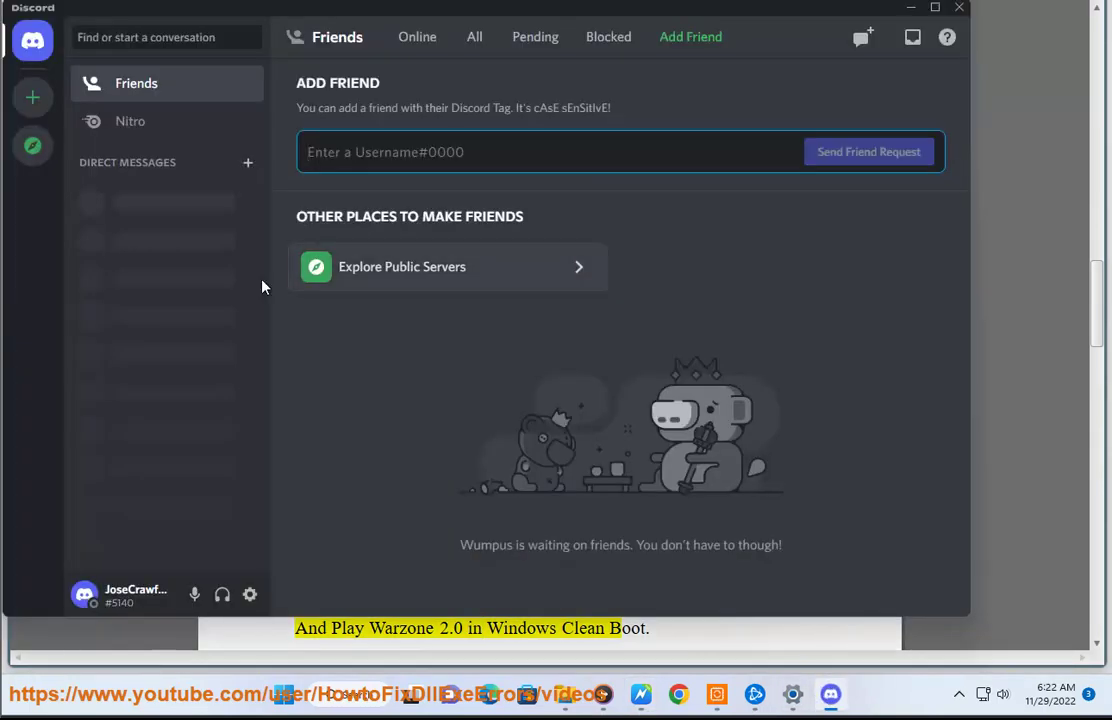
left_click(252, 600)
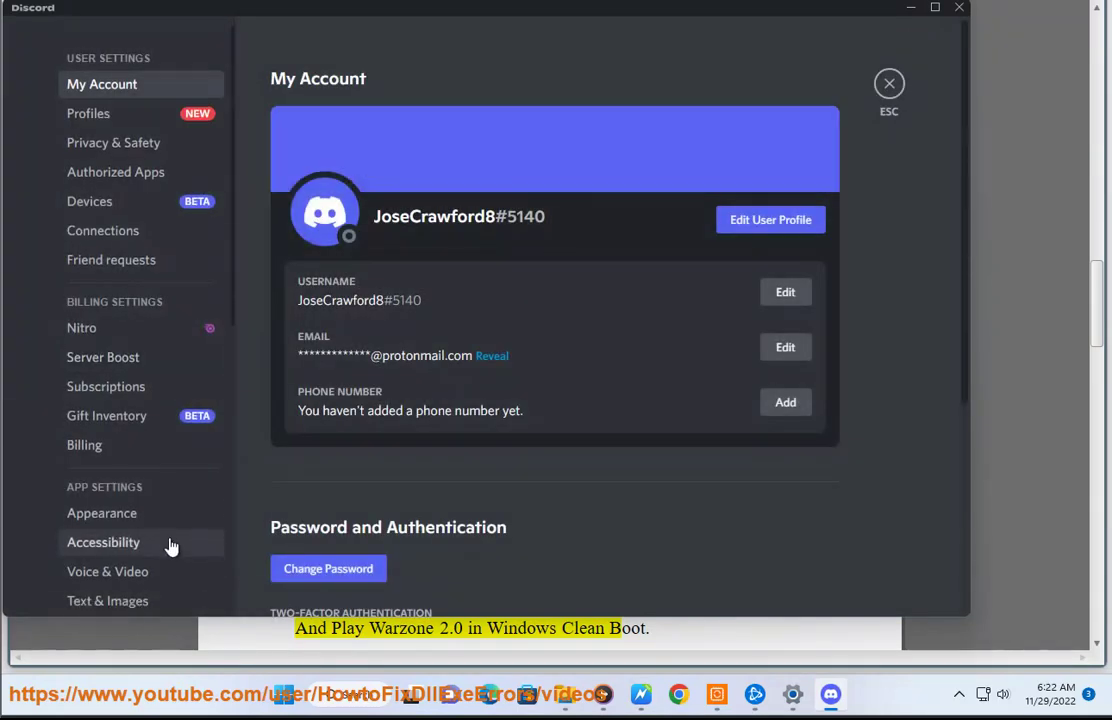
scroll(118, 478, "down", 3)
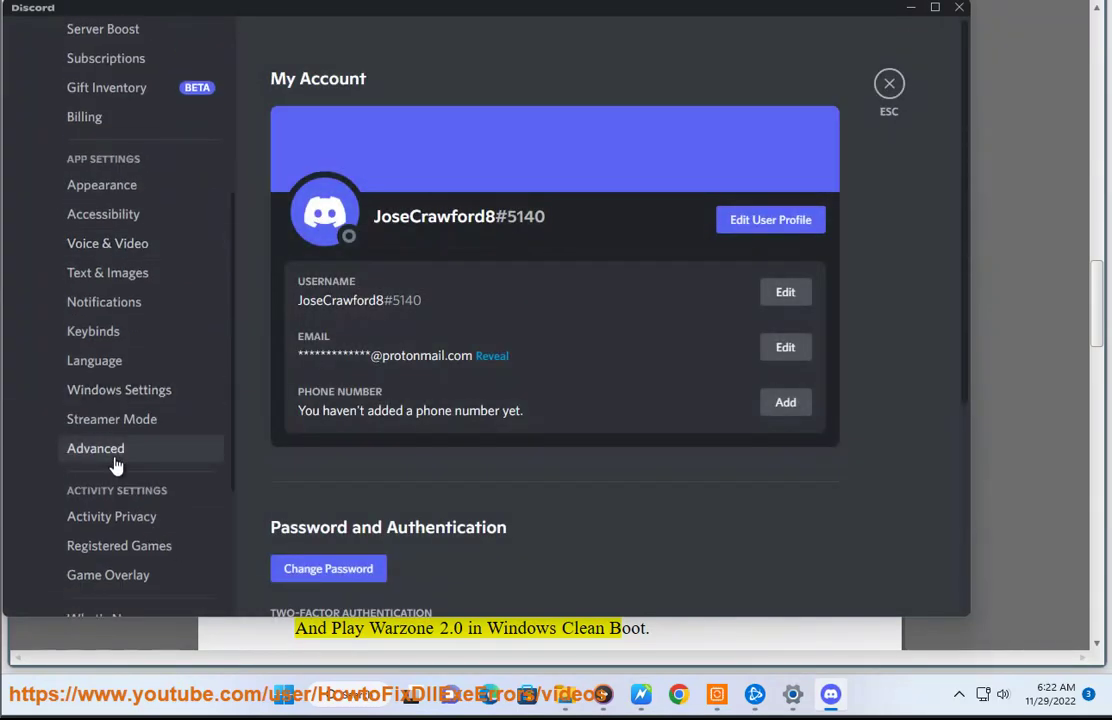
left_click(115, 577)
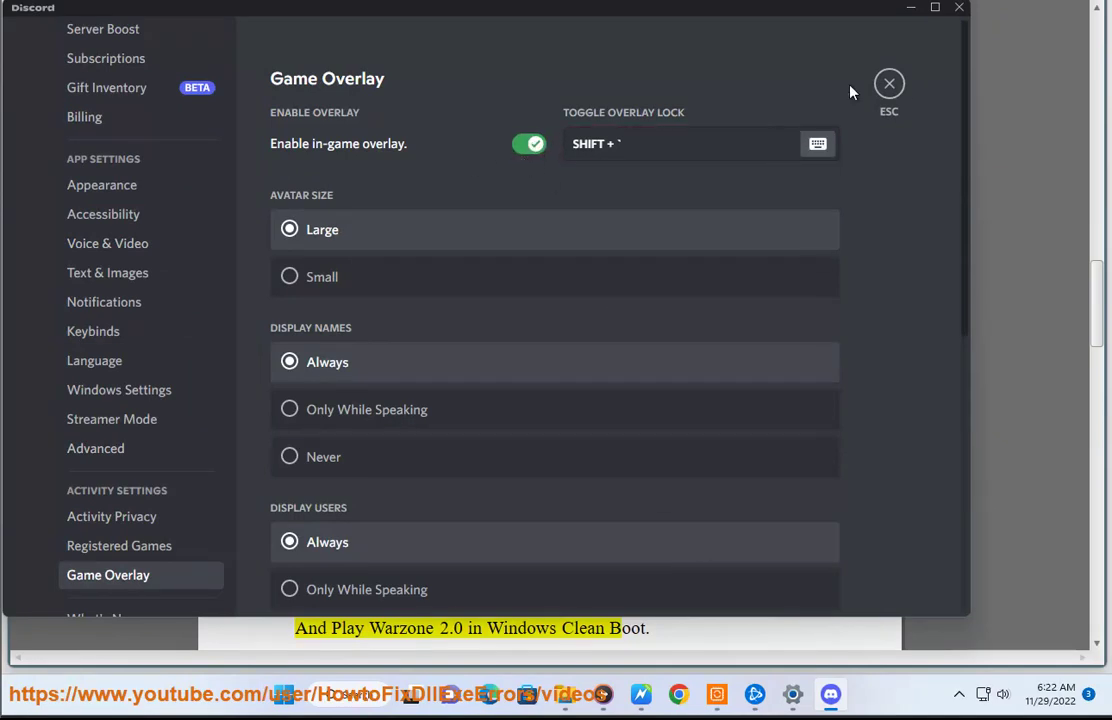
left_click(897, 92)
left_click(960, 9)
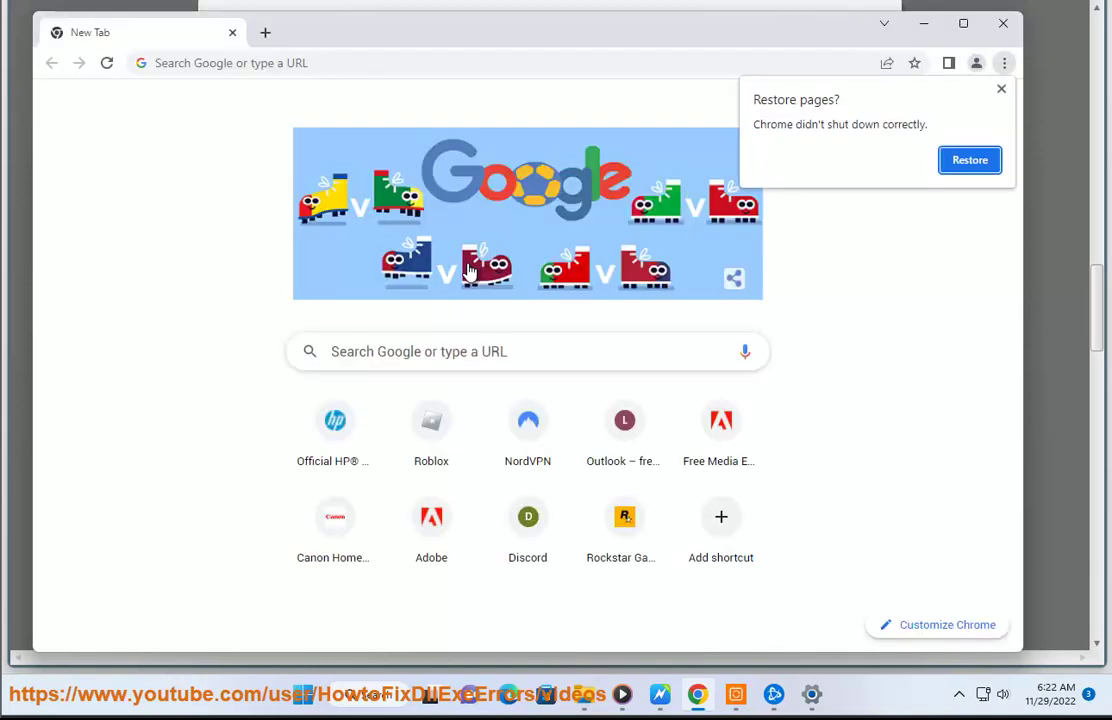
- Dismiss Restore pages, search Google for 'WINDOWS CLEAN BOOT', and highlight Microsoft Support's top result
left_click(1001, 89)
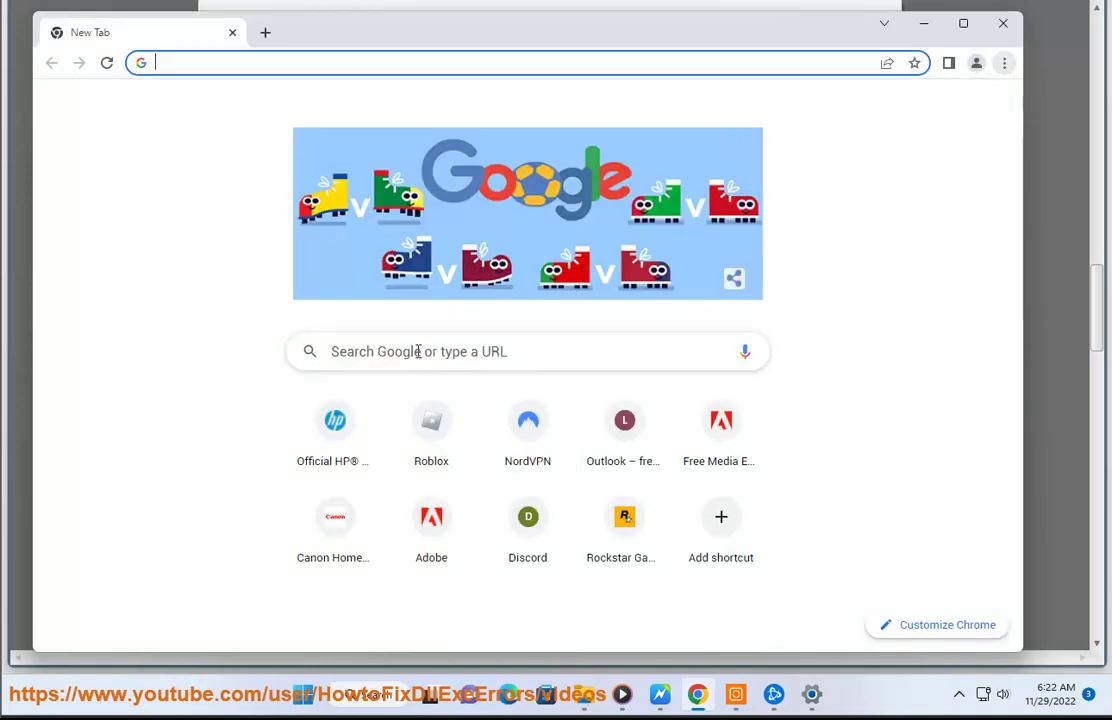
left_click(422, 350)
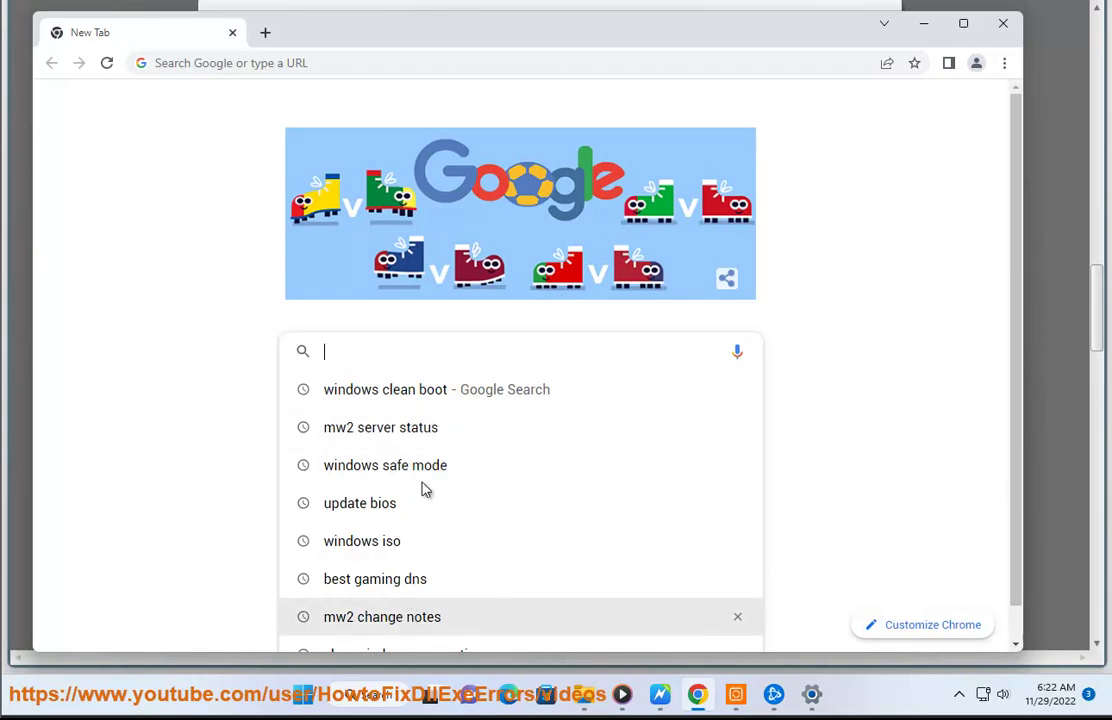
type("WINDOWS")
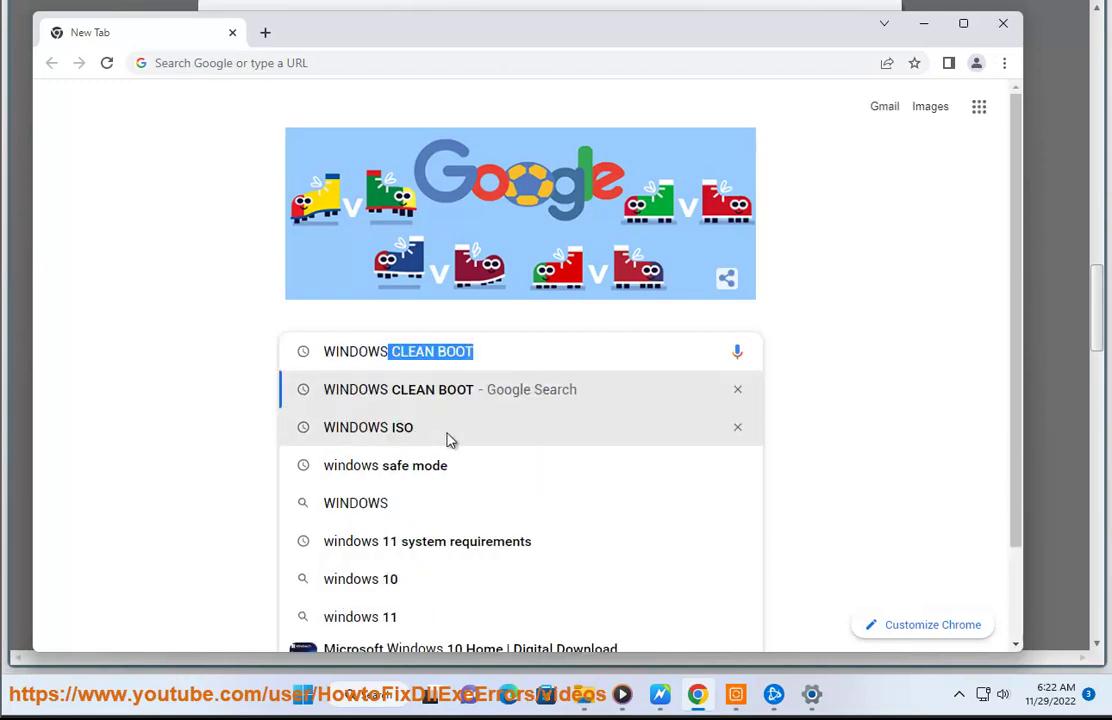
left_click(484, 353)
key("Return")
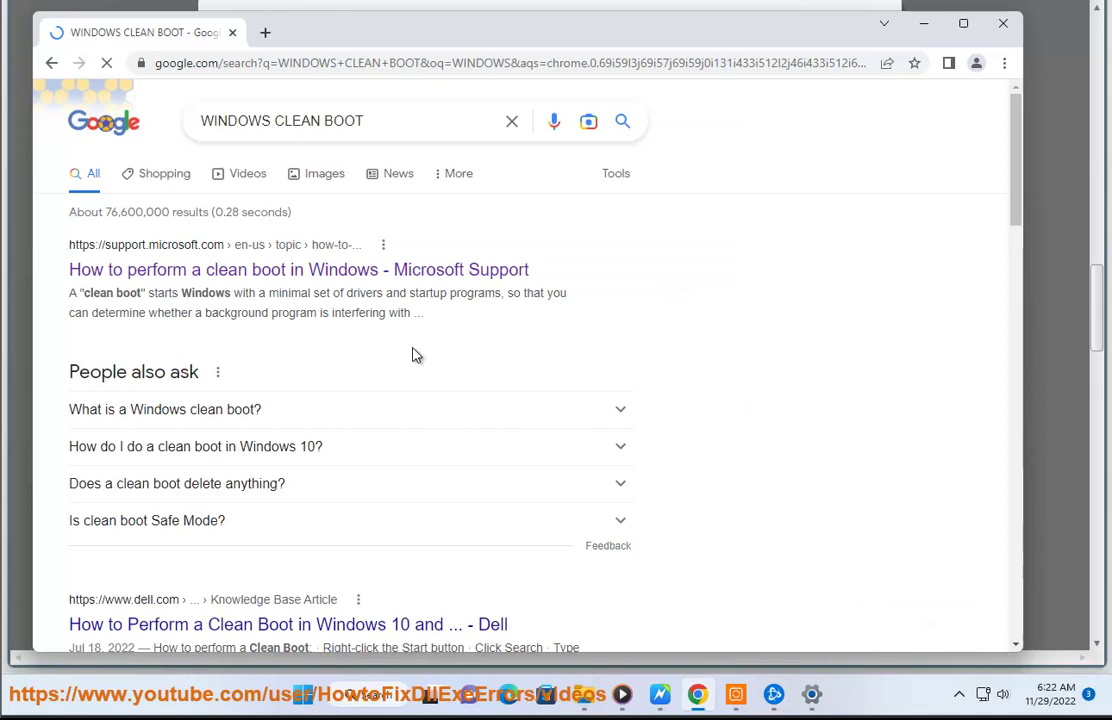
triple_click(457, 313)
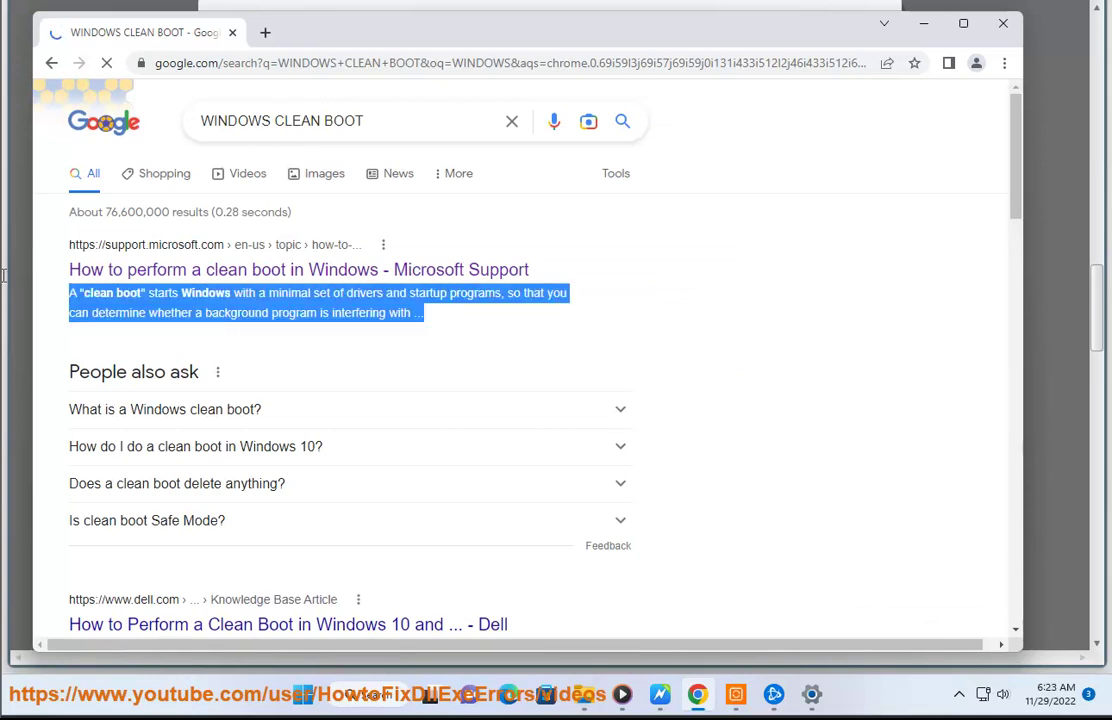
- Open System Configuration via 'MSC', hide all Microsoft services, and disable all remaining services
left_click(385, 694)
type("MSC")
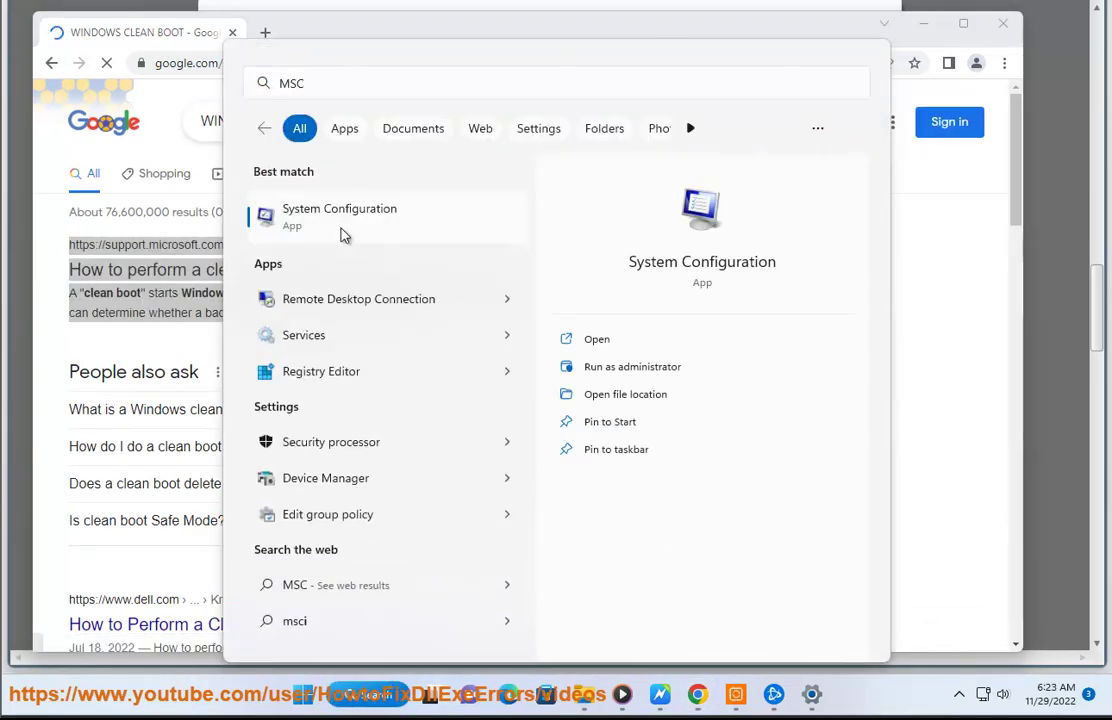
left_click(343, 234)
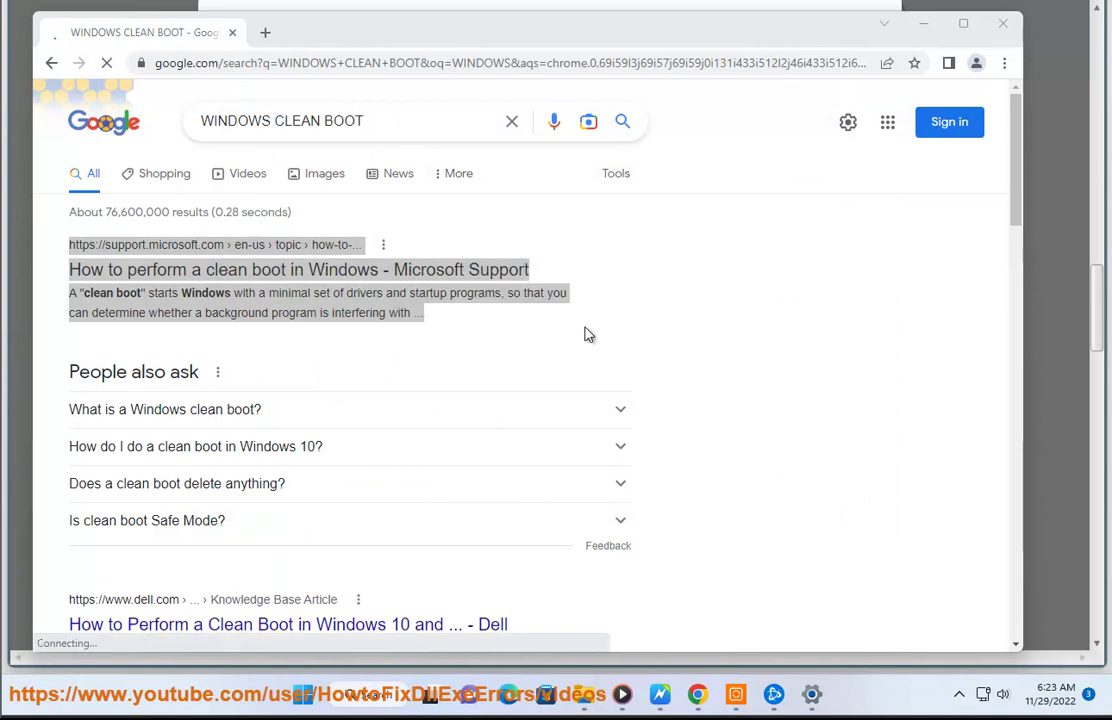
left_click(419, 175)
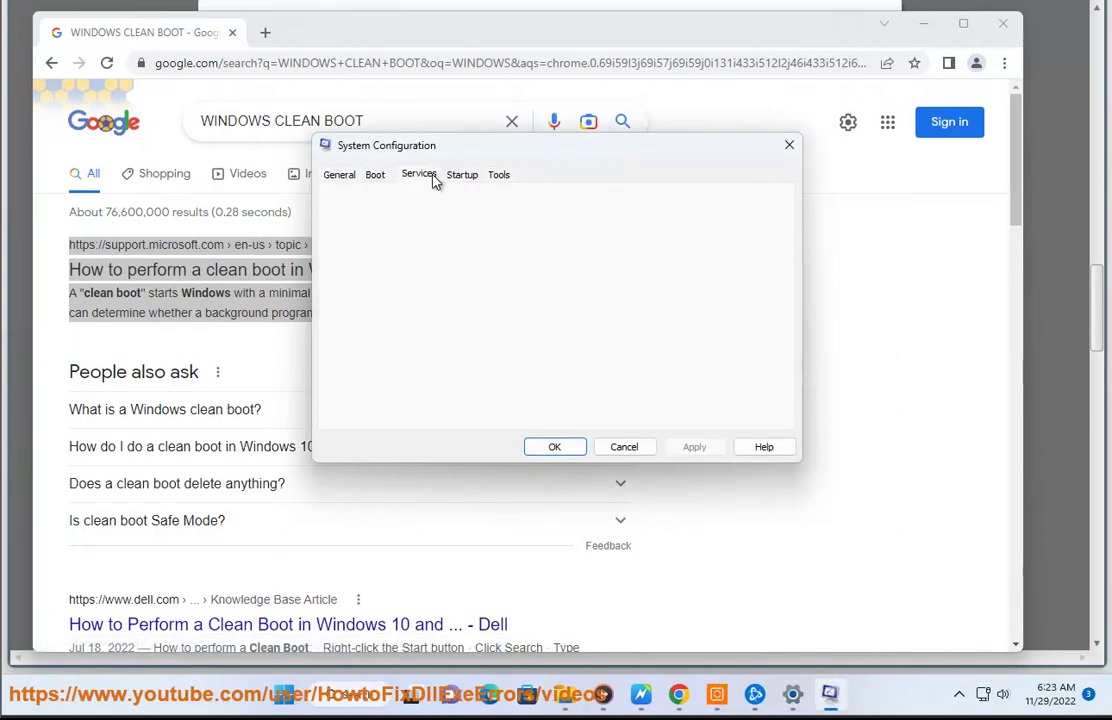
left_click(335, 416)
left_click(744, 406)
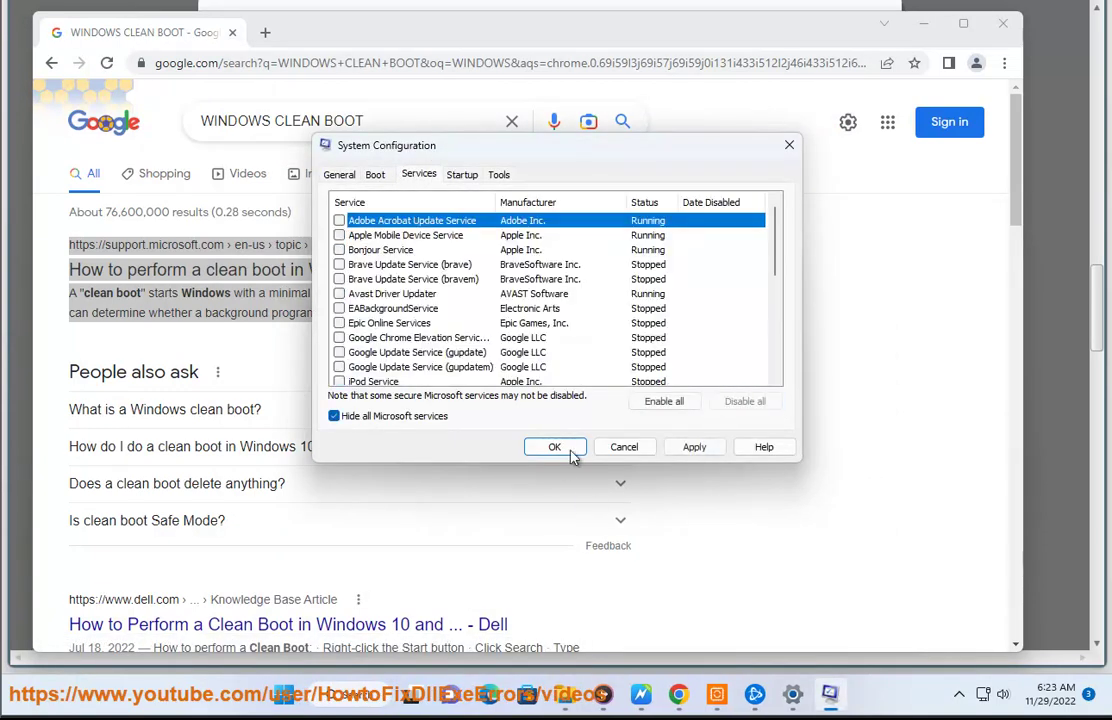
- Confirm the clean-boot changes, then open Task Manager's Startup apps and select vmtoolsd.exe
left_click(635, 449)
left_click(367, 694)
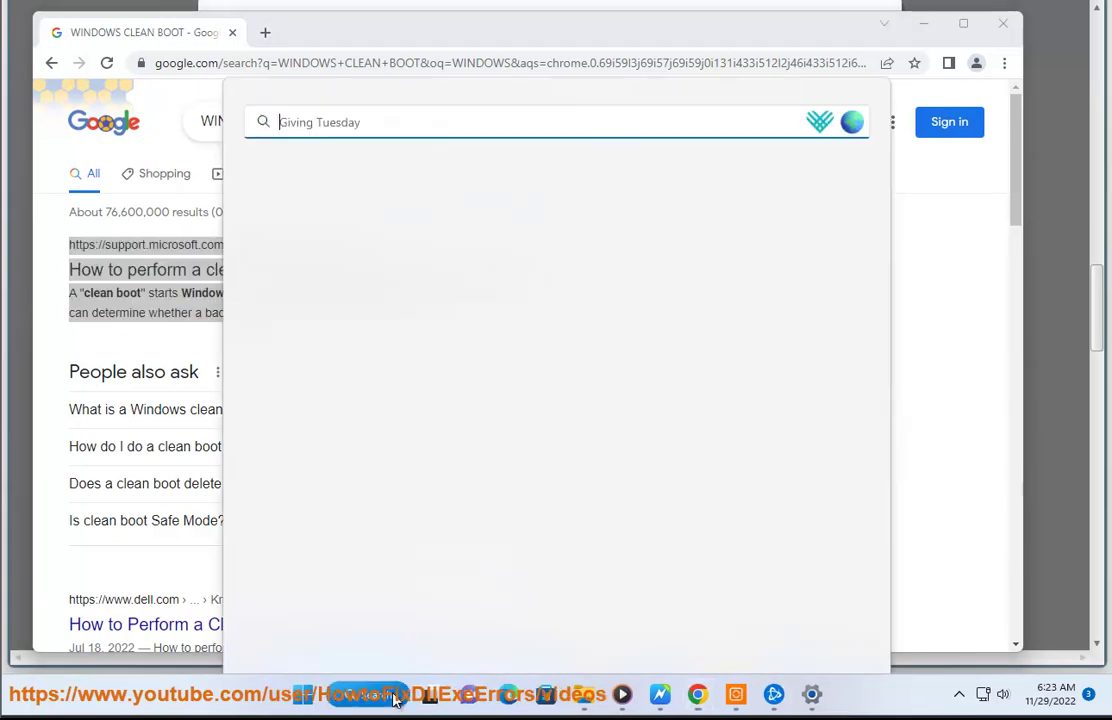
type("TAsk Manager")
left_click(375, 228)
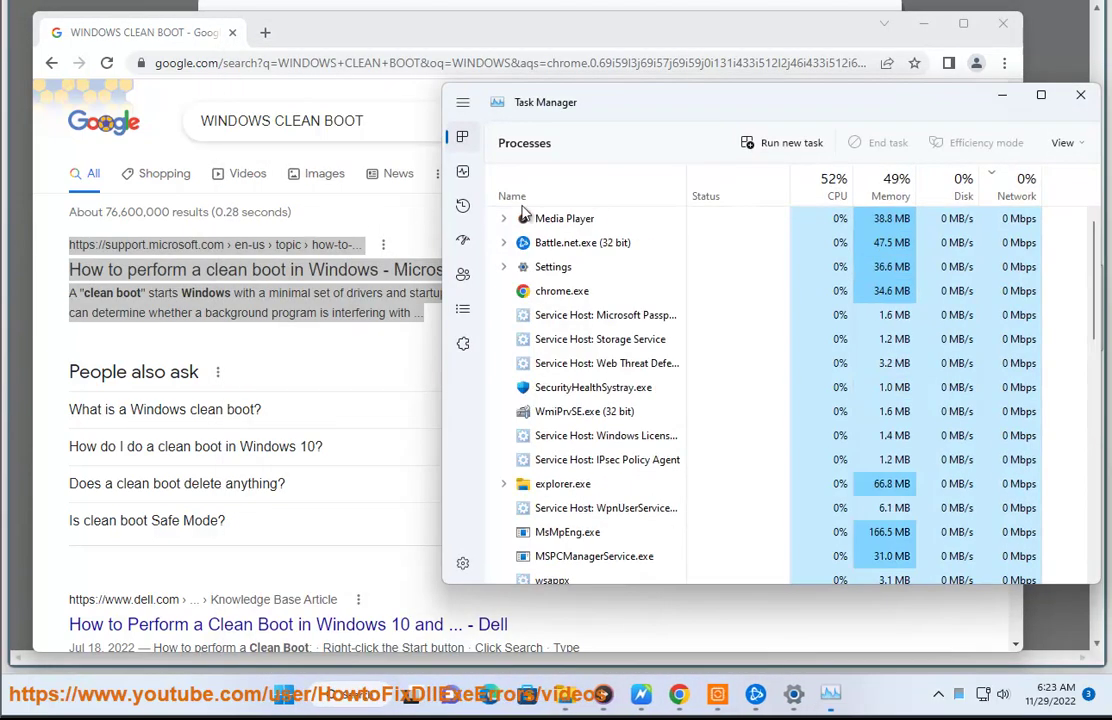
left_click(463, 241)
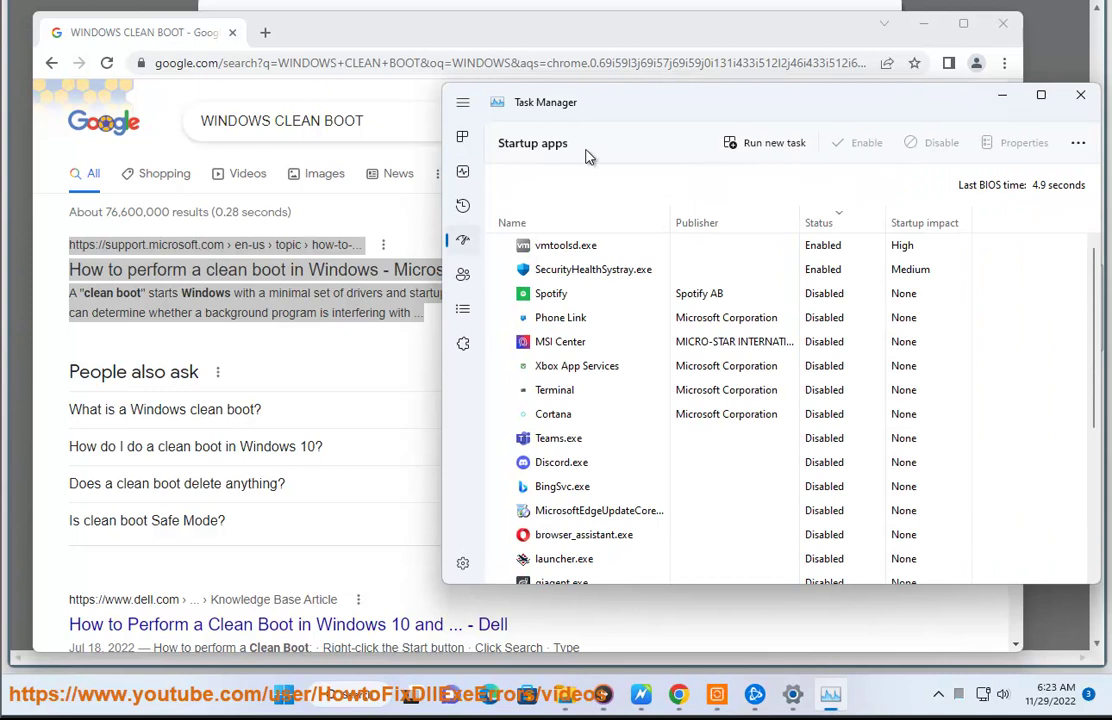
left_click(843, 247)
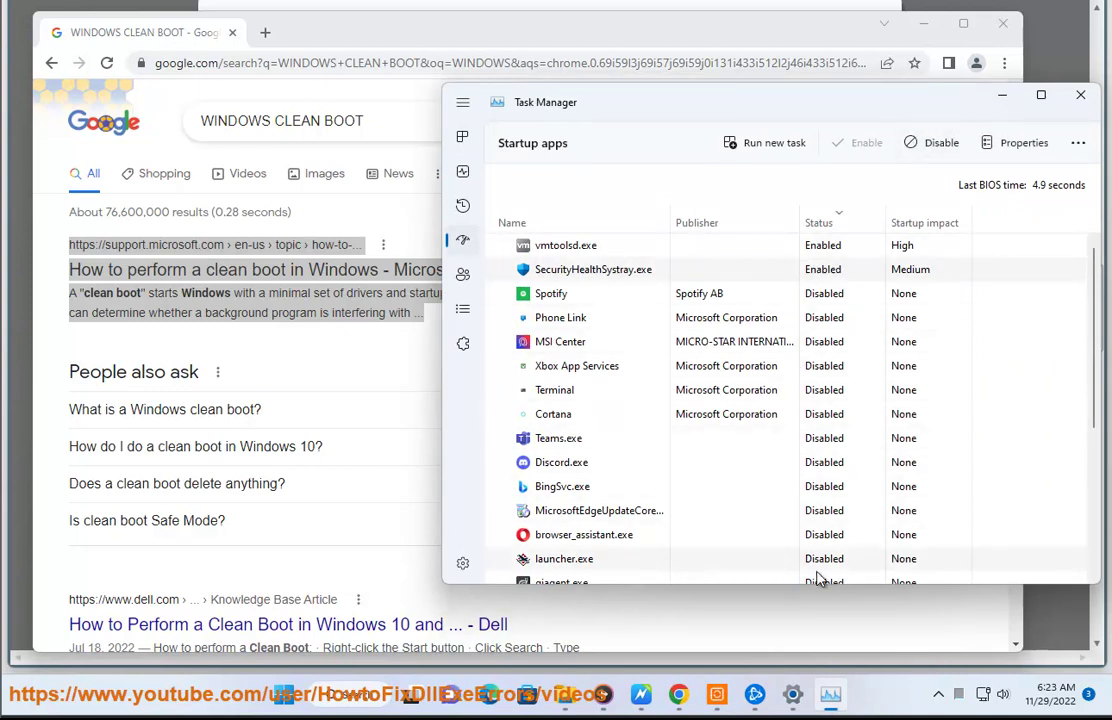
- Close Task Manager, minimize Chrome, and scroll the Word guide to the driver Roll Back tip
left_click(1078, 95)
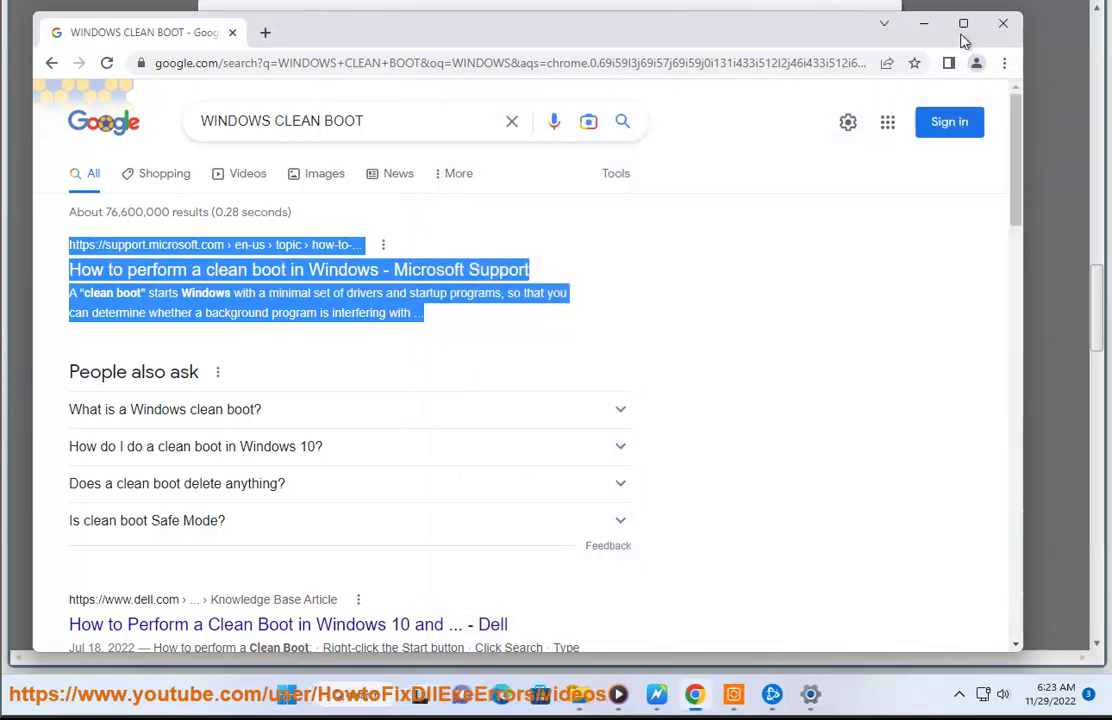
left_click(923, 24)
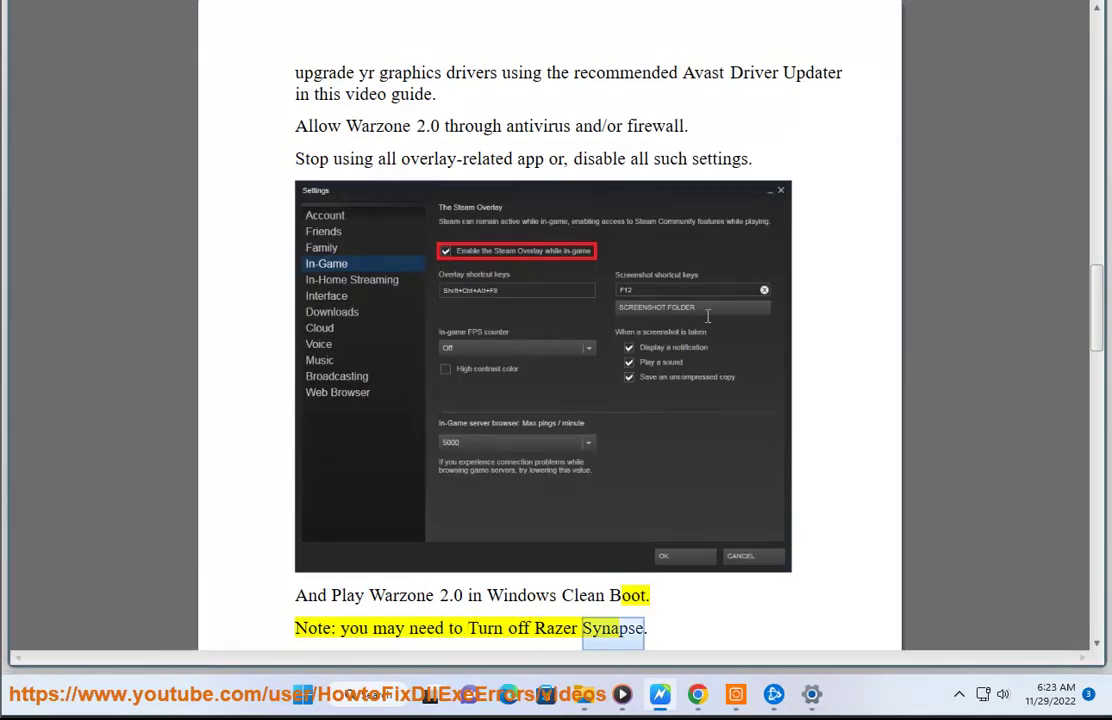
scroll(615, 514, "down", 3)
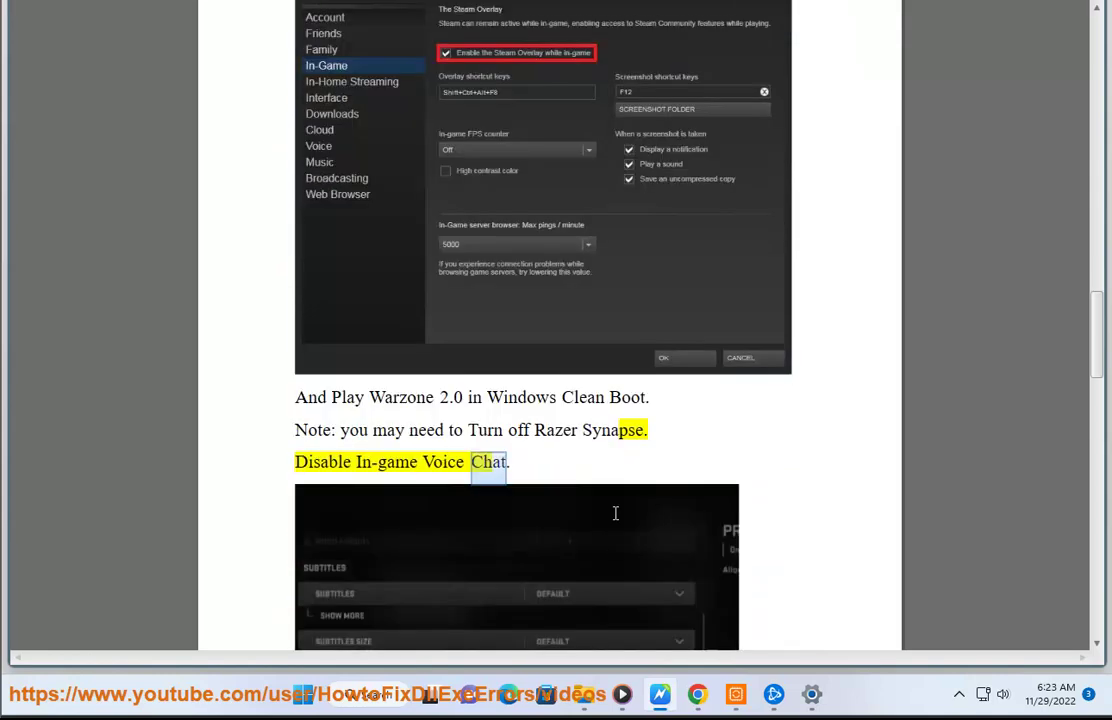
scroll(523, 575, "down", 3)
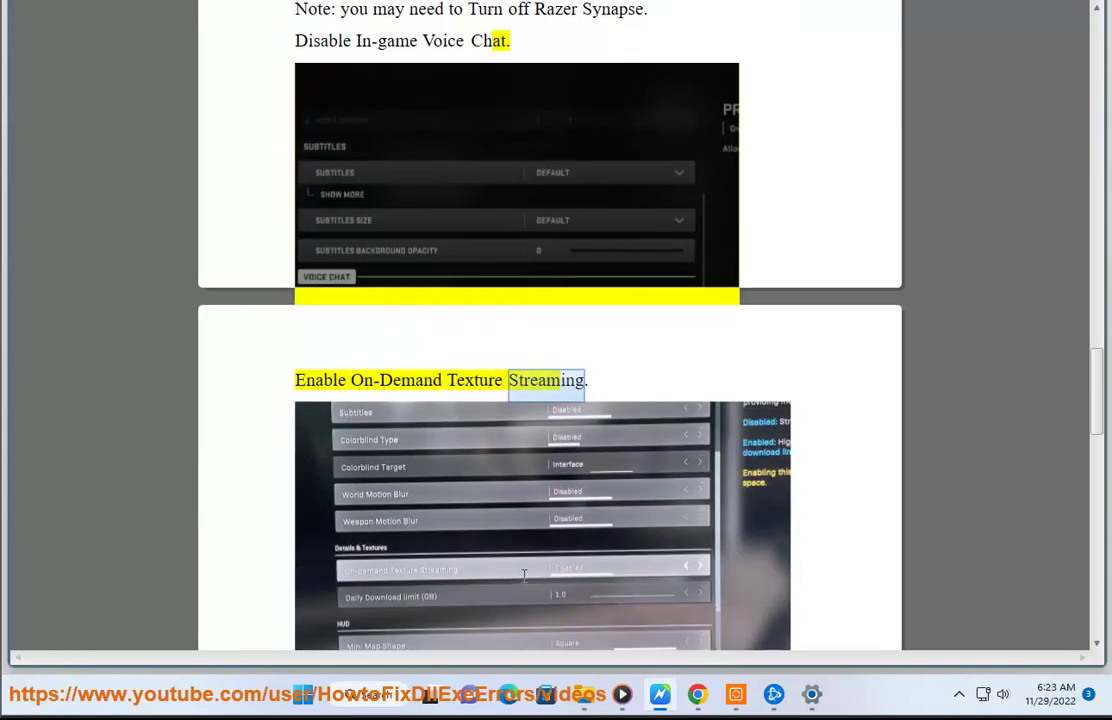
scroll(595, 573, "down", 3)
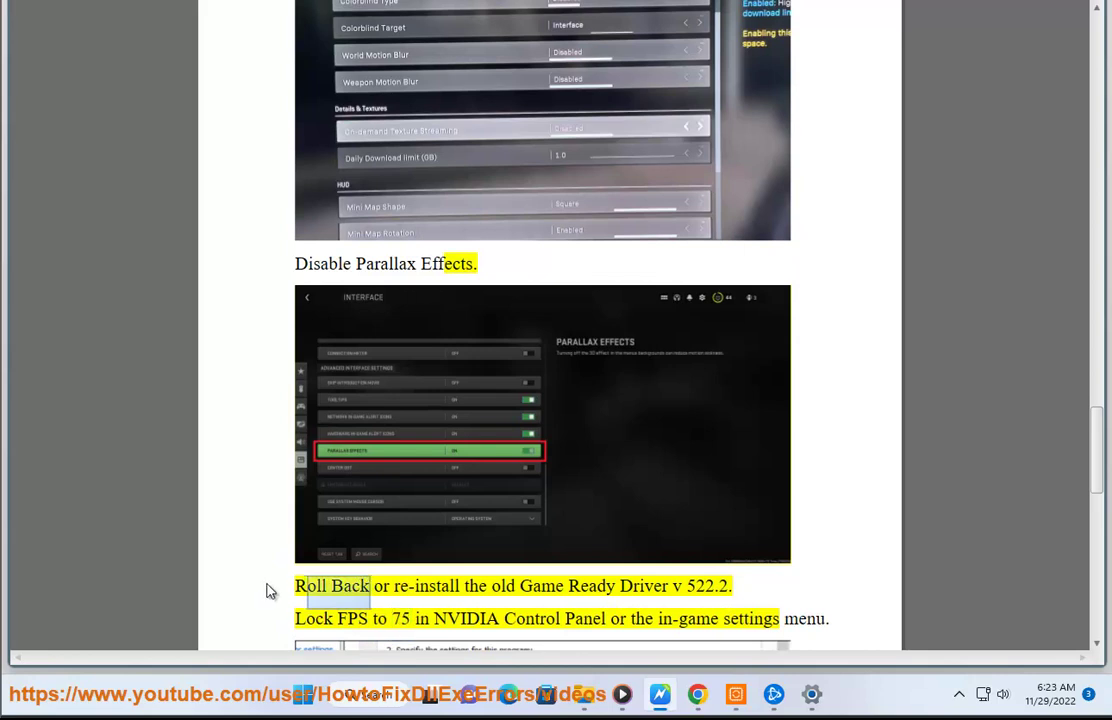
- Begin a Windows search for Discord, then dismiss the search panel
left_click(370, 690)
type("D")
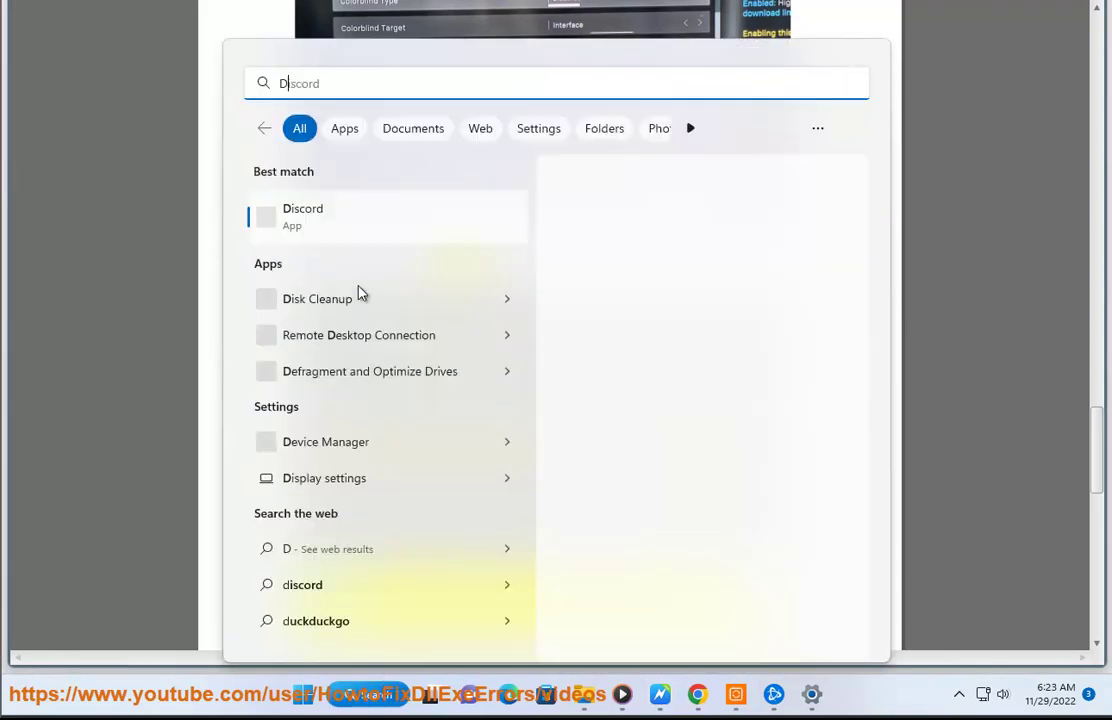
key("Escape")
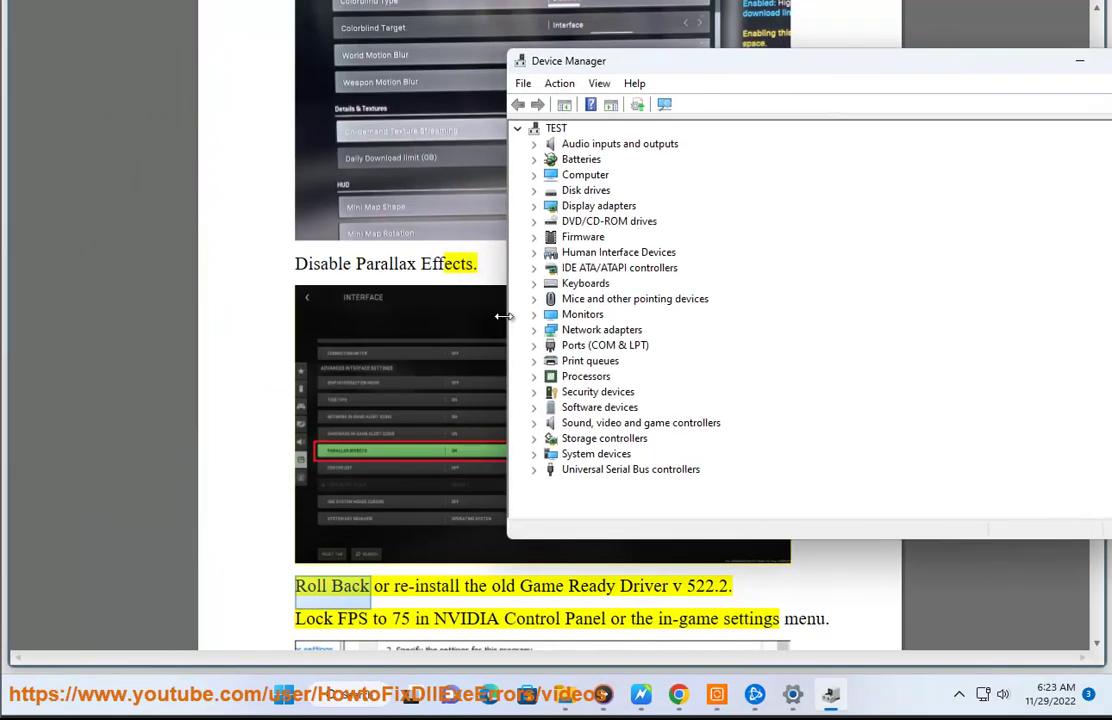
- Open the VMware SVGA 3D display adapter's driver properties and start a driver roll back
left_click(533, 206)
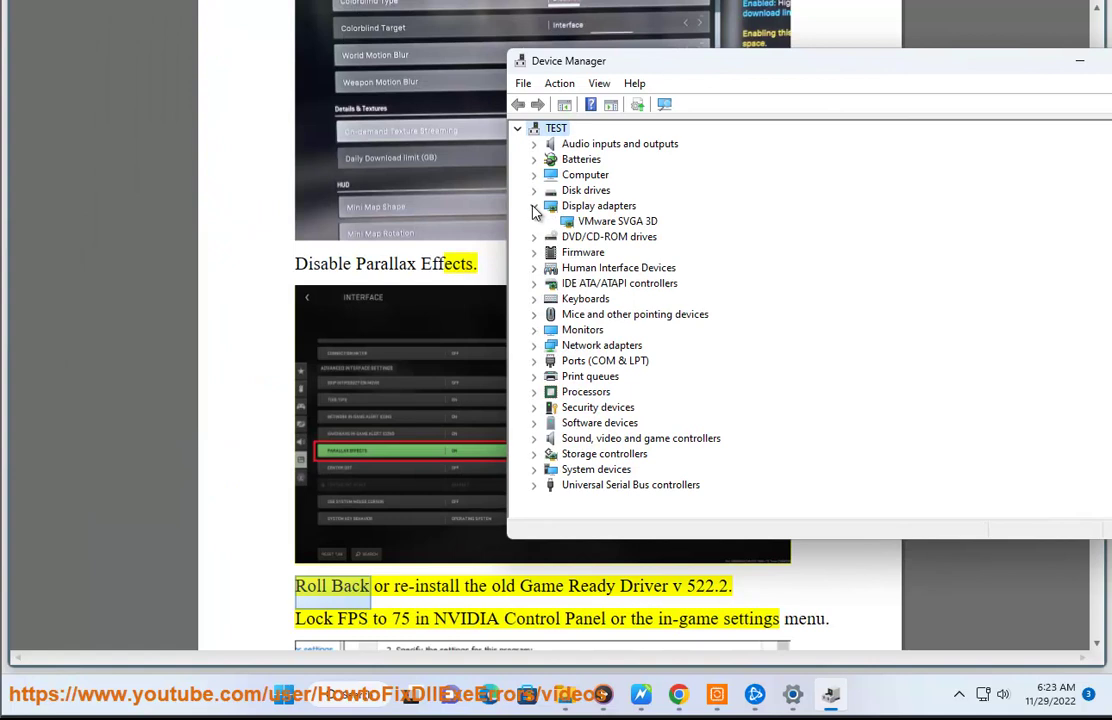
right_click(620, 221)
left_click(652, 320)
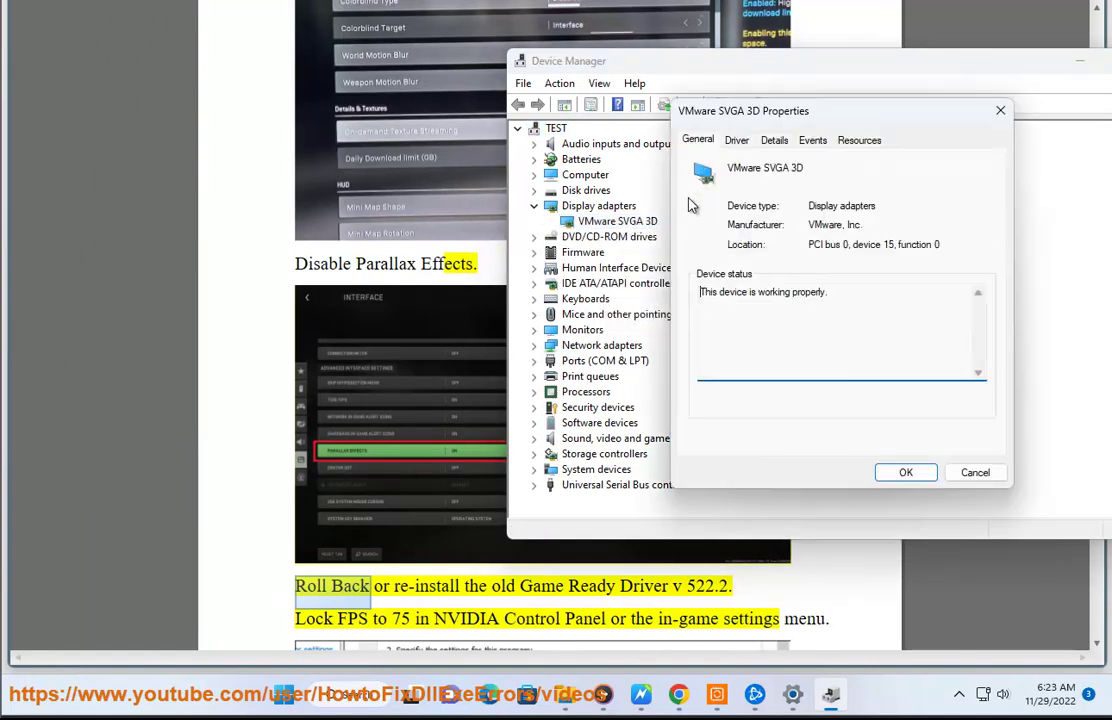
left_click(736, 141)
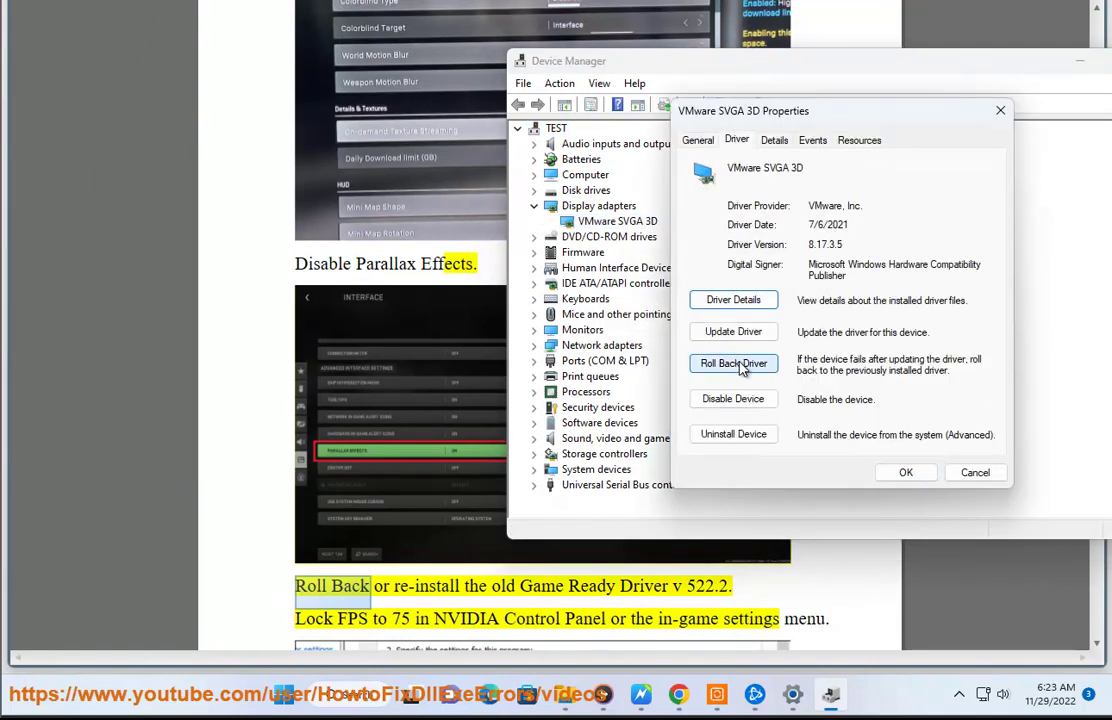
left_click(742, 366)
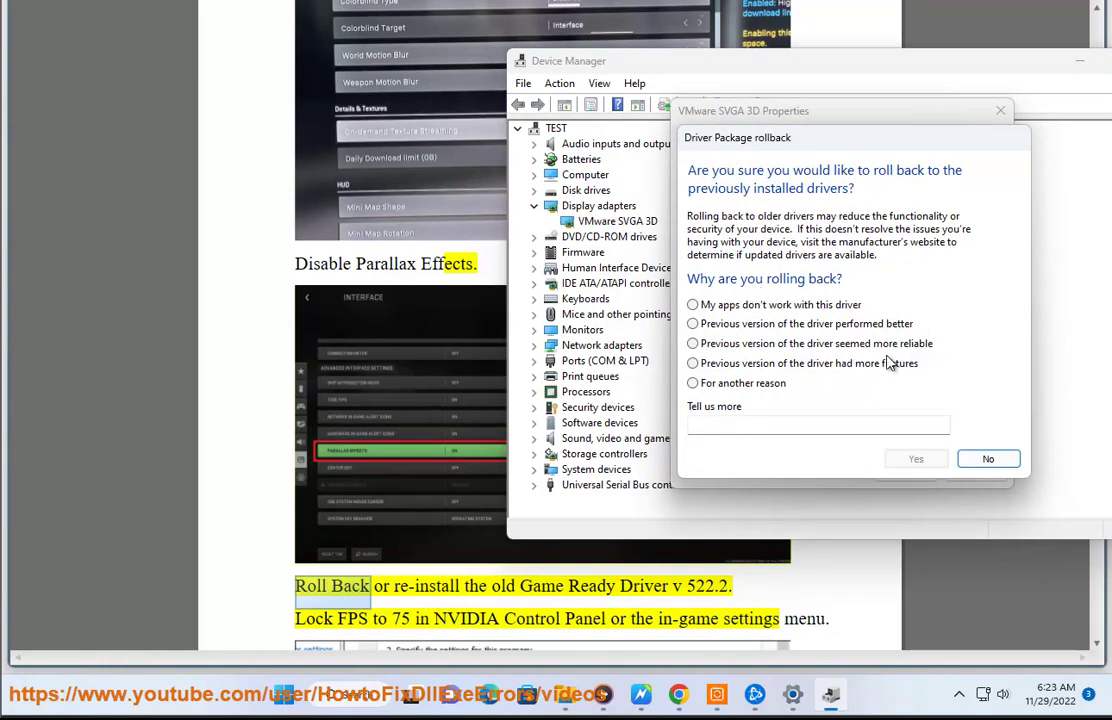
- Give 'apps not working' as the reason, decline the rollback, and close Properties and Device Manager
left_click(728, 388)
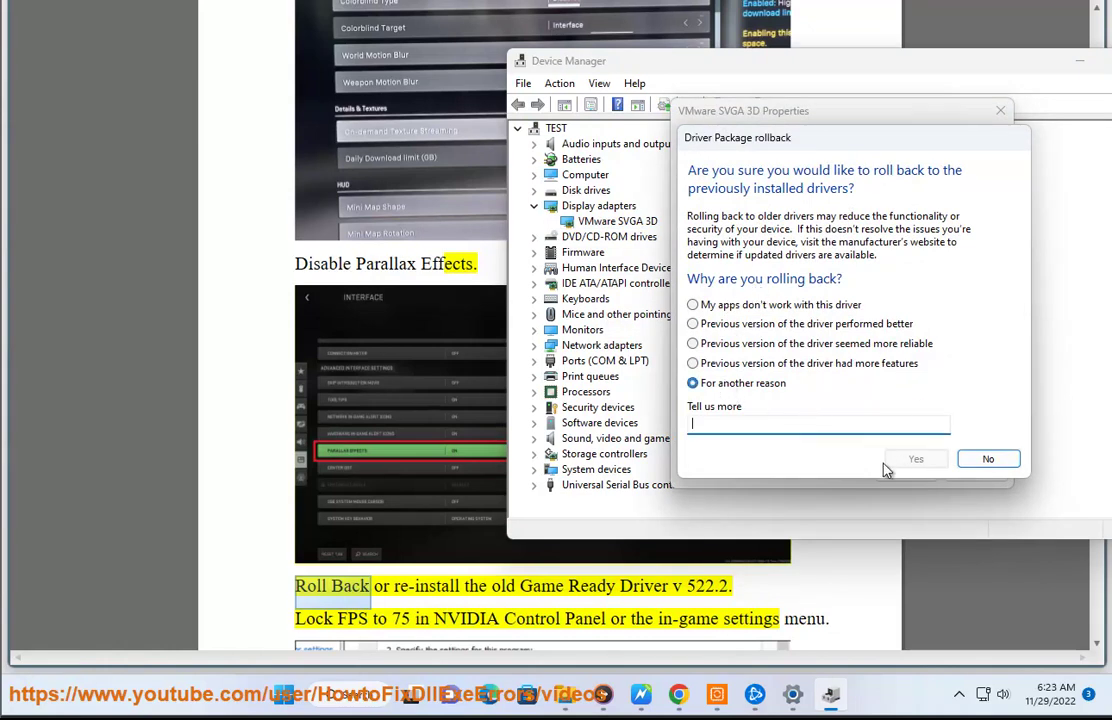
left_click(697, 305)
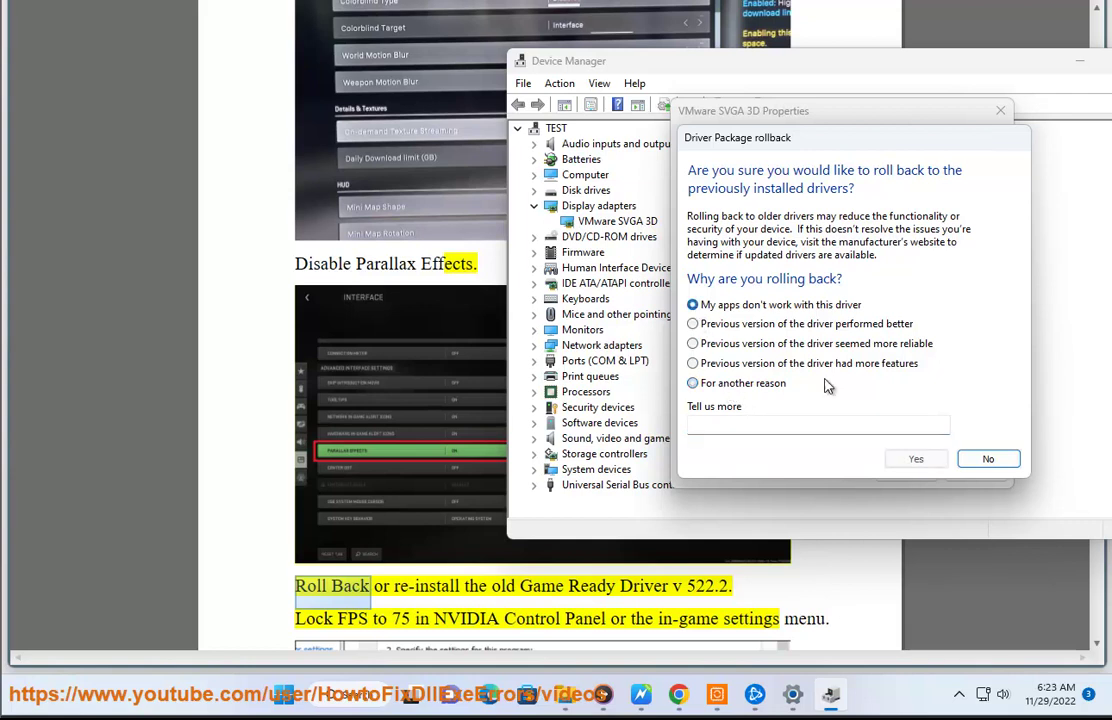
left_click(985, 460)
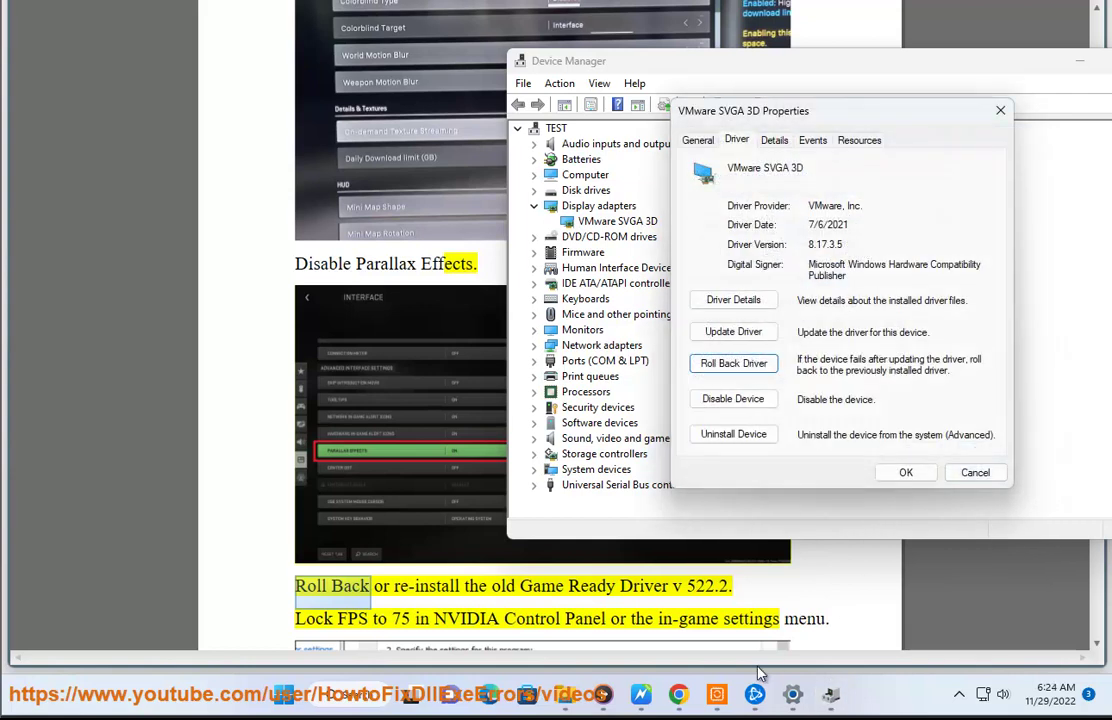
left_click(1003, 110)
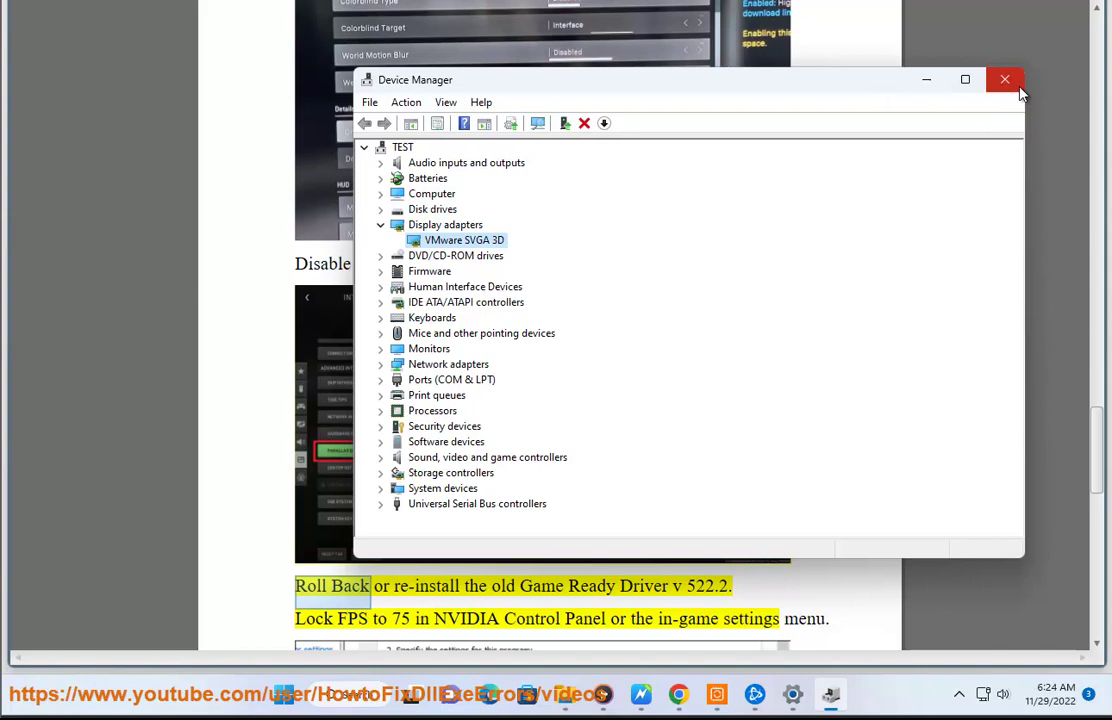
left_click(1003, 77)
- Select the guide's driver version 522.2 and search Google for 'NVIDIA 522.2'
left_click_drag(727, 590, 688, 590)
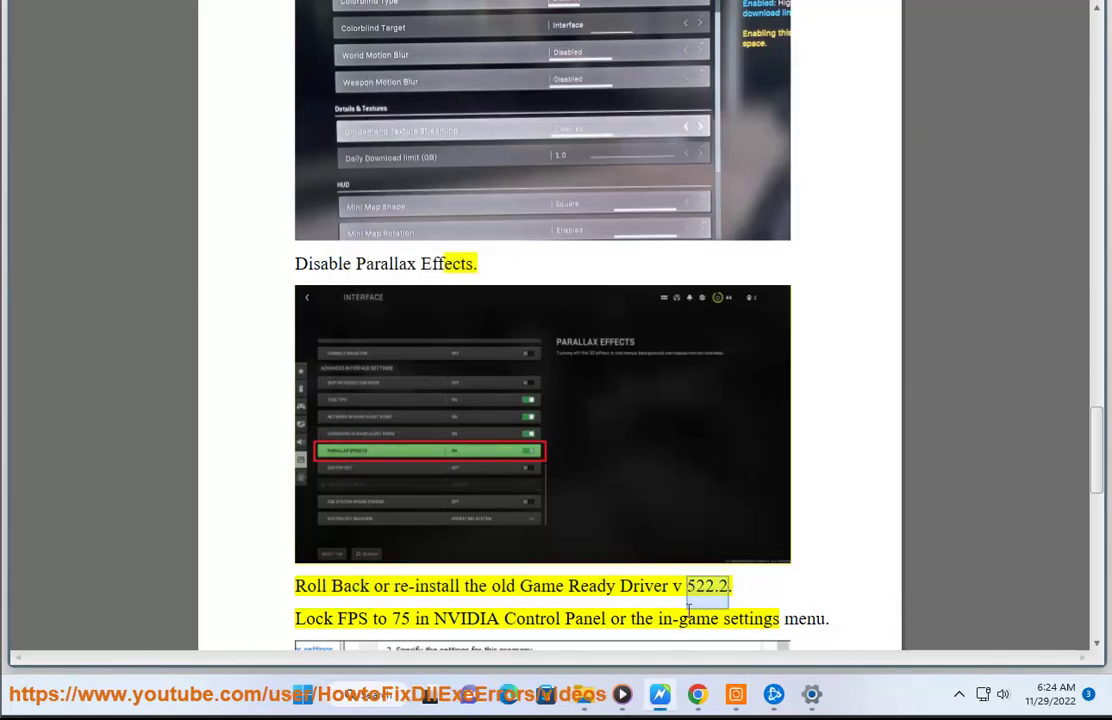
left_click(705, 700)
left_click(483, 127)
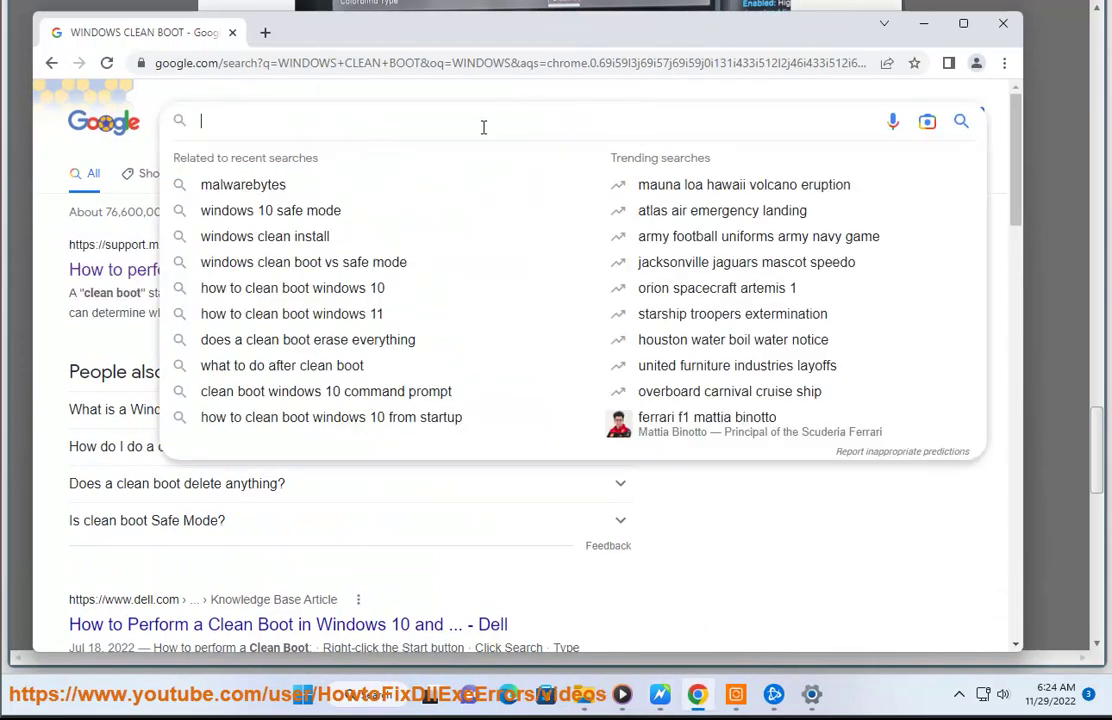
type("NVIDIA 522.2")
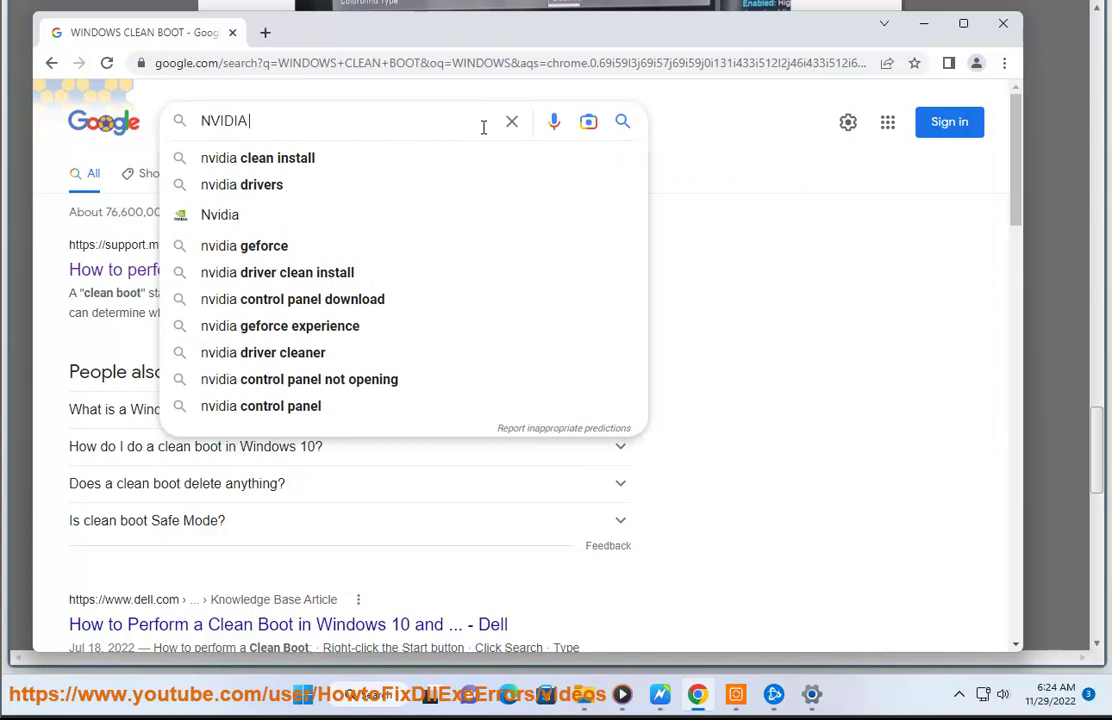
key("Return")
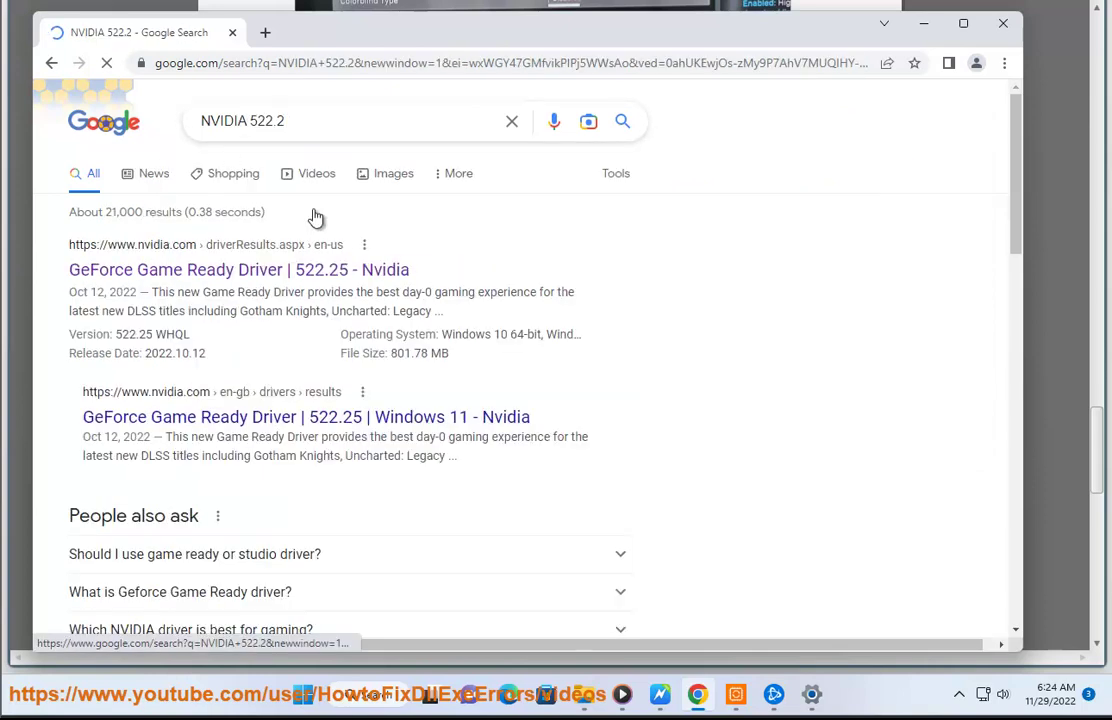
- Open the first nvidia.com driver result in a new tab and highlight its release date 2022.10.12
left_click(313, 287)
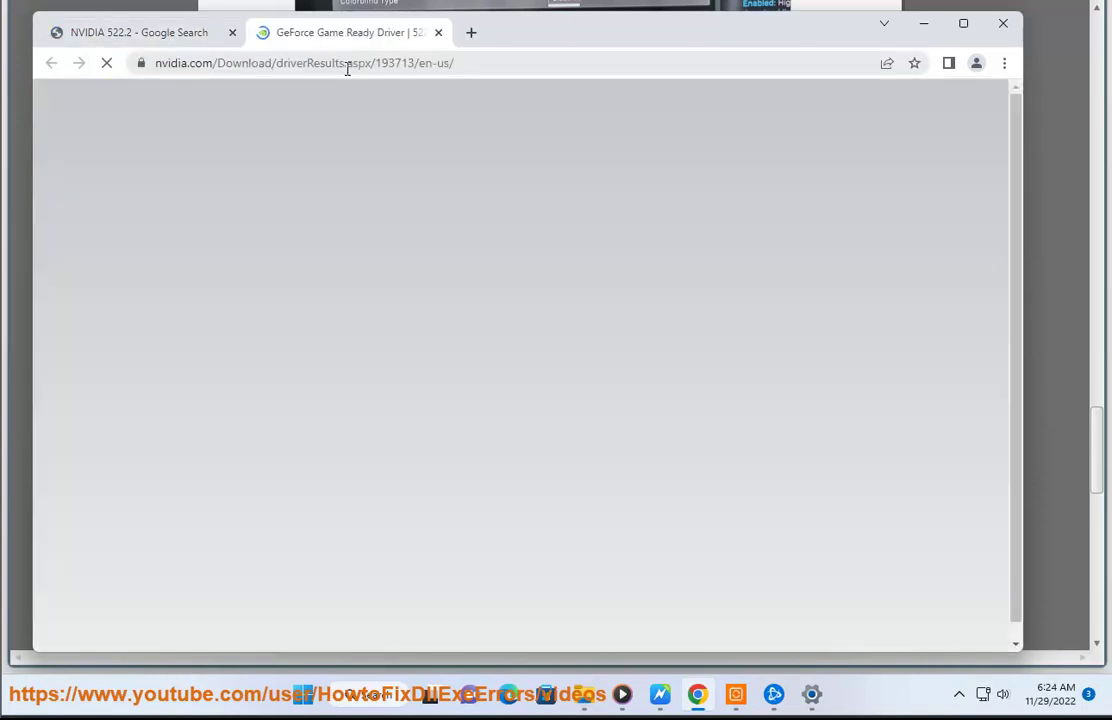
left_click(347, 64)
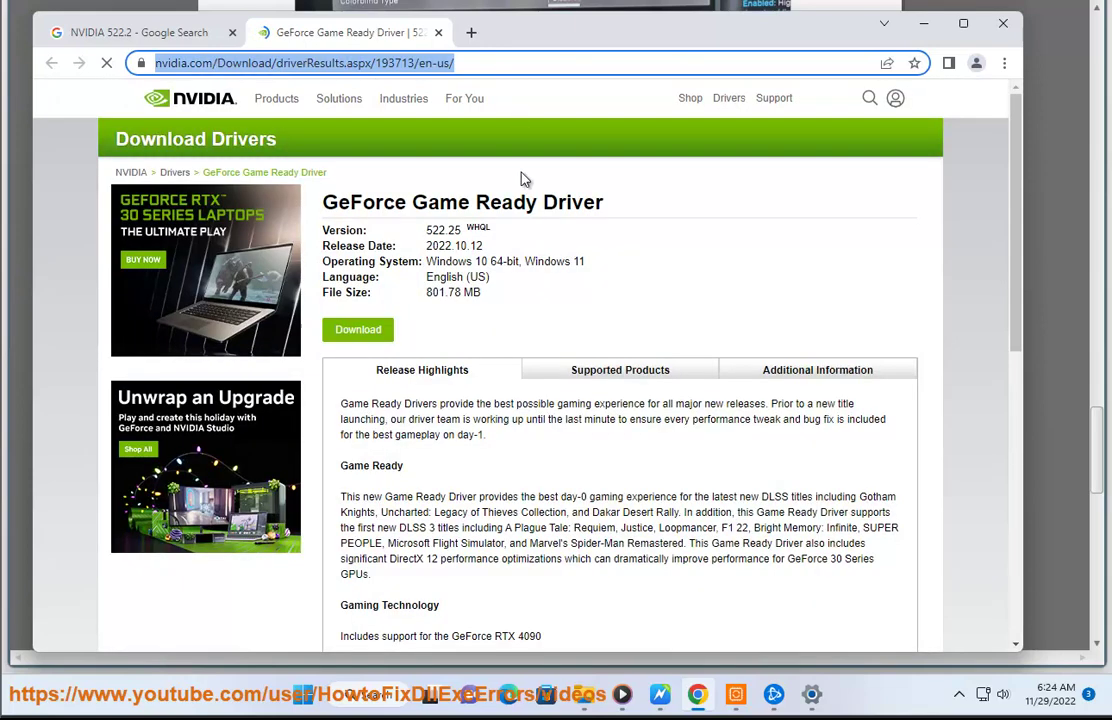
double_click(455, 245)
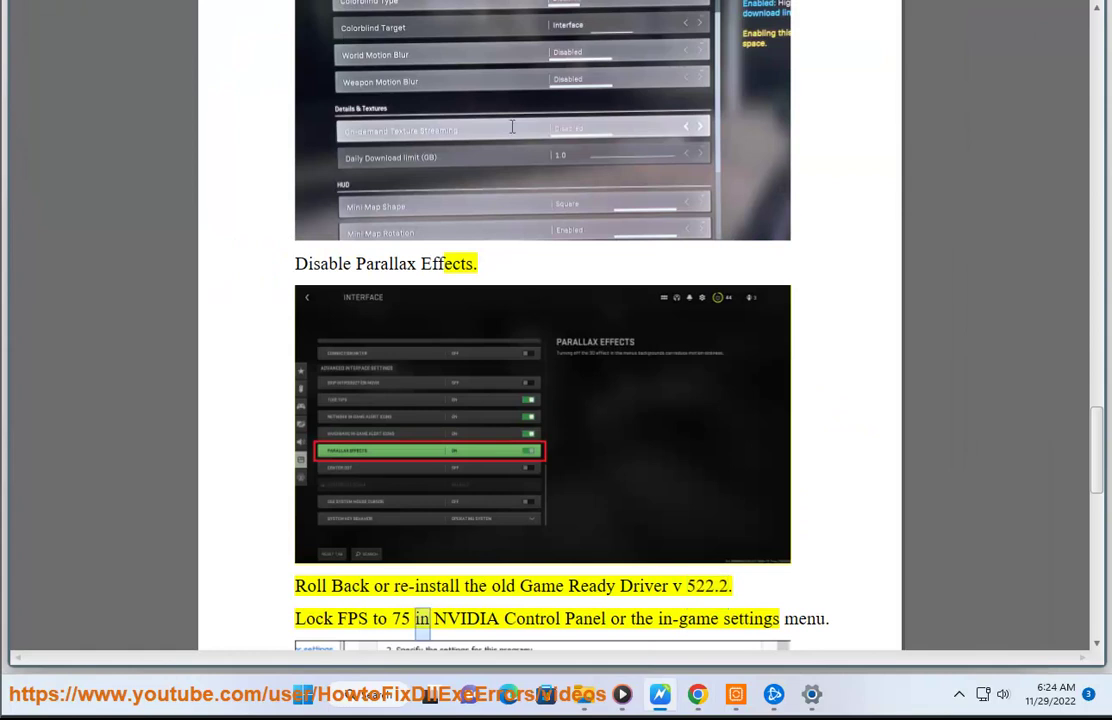
- Scroll the Word guide down and select the phrase 'Safe Mode w/ Networking'
scroll(640, 450, "down", 3)
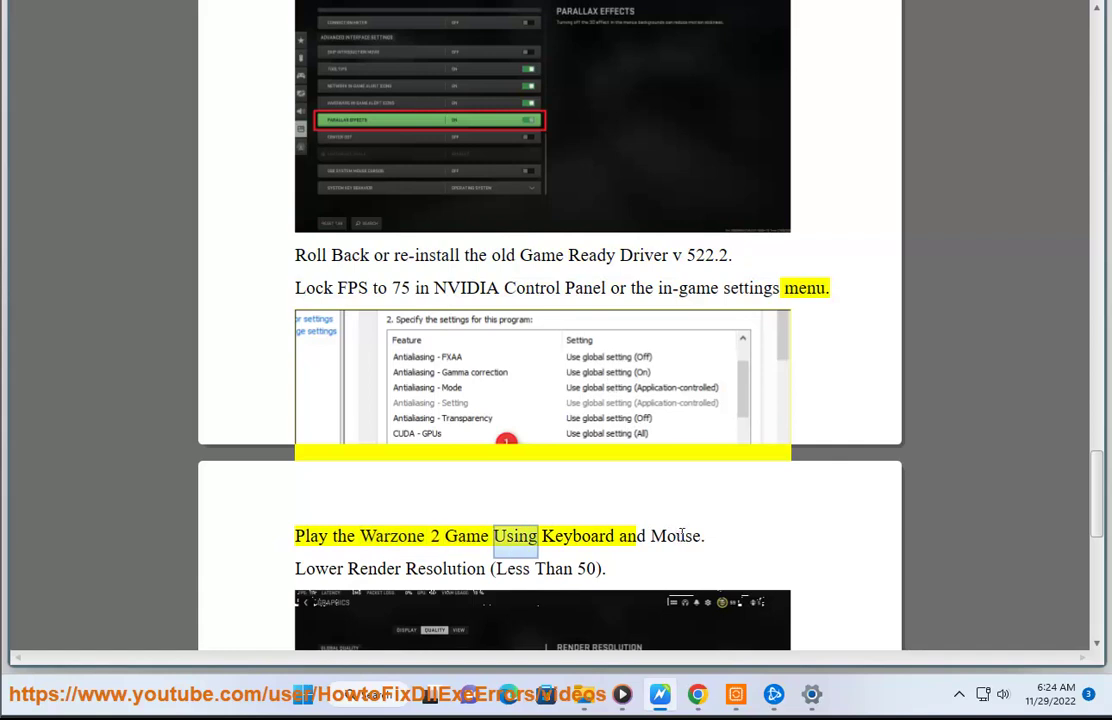
scroll(548, 521, "down", 2)
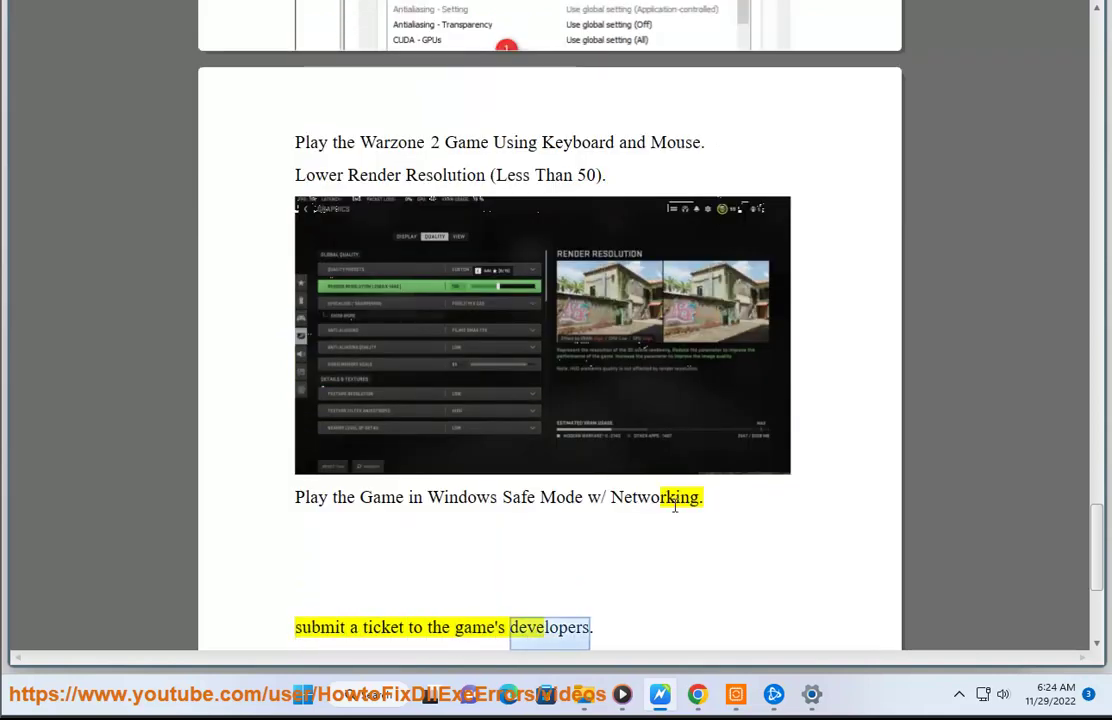
left_click_drag(548, 514, 506, 514)
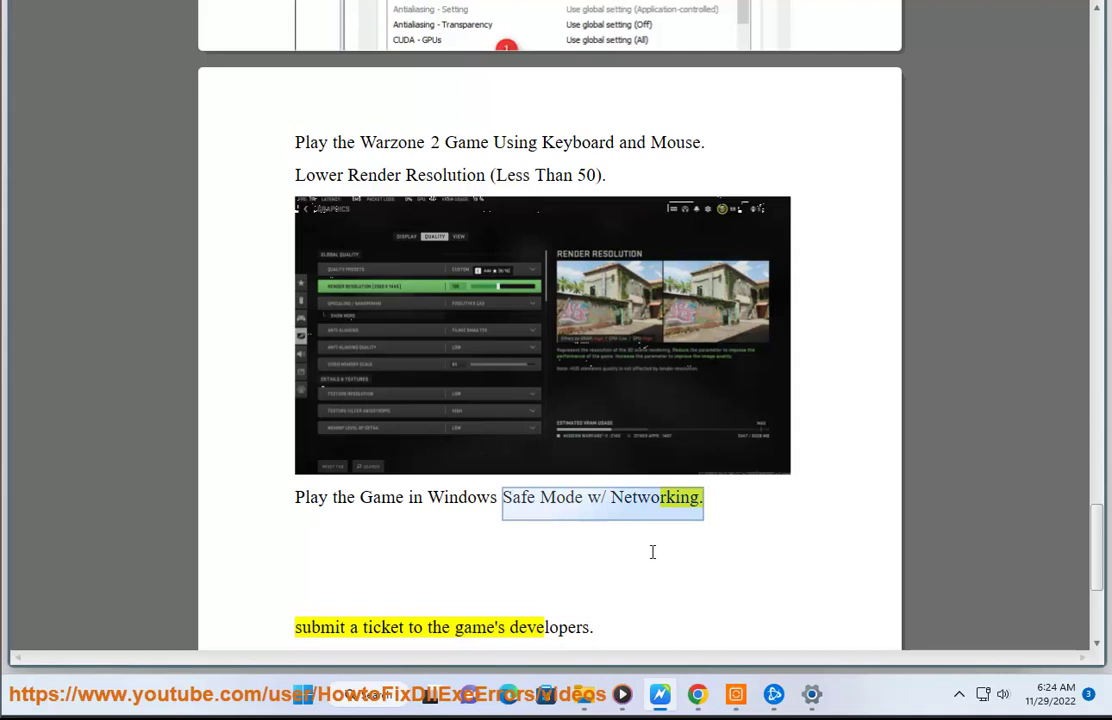
- Close the NVIDIA page, search Google for 'WINDOWS SAFE MODE', and select the top Microsoft Support result
left_click(697, 694)
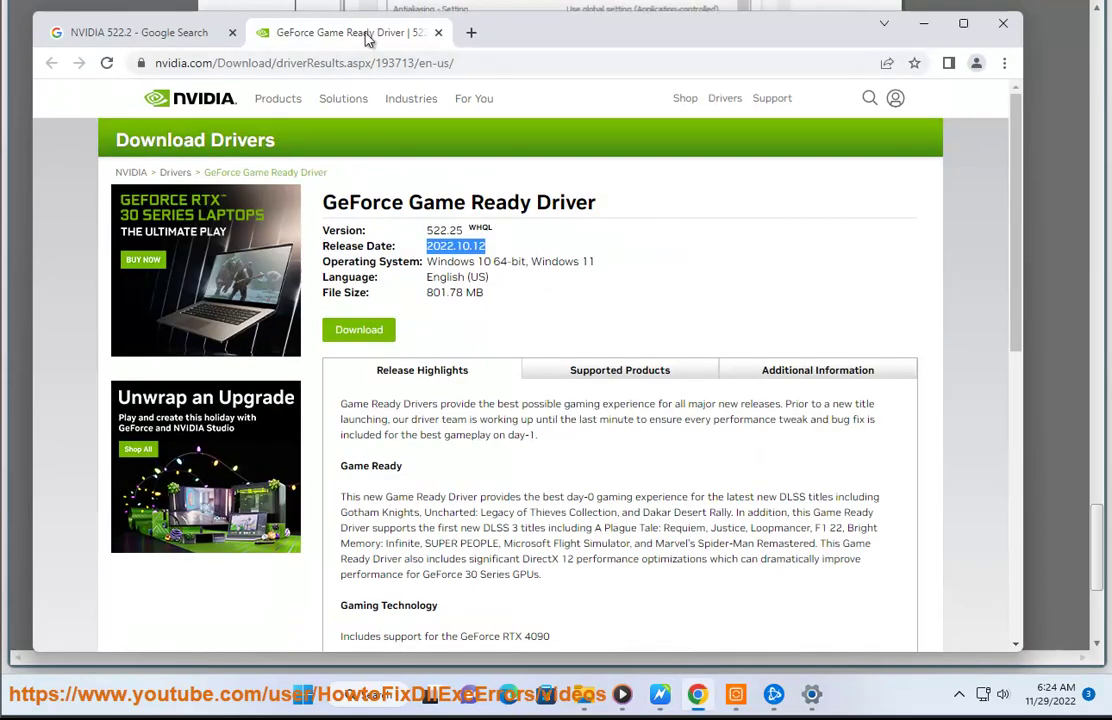
left_click(438, 33)
left_click_drag(268, 121, 191, 149)
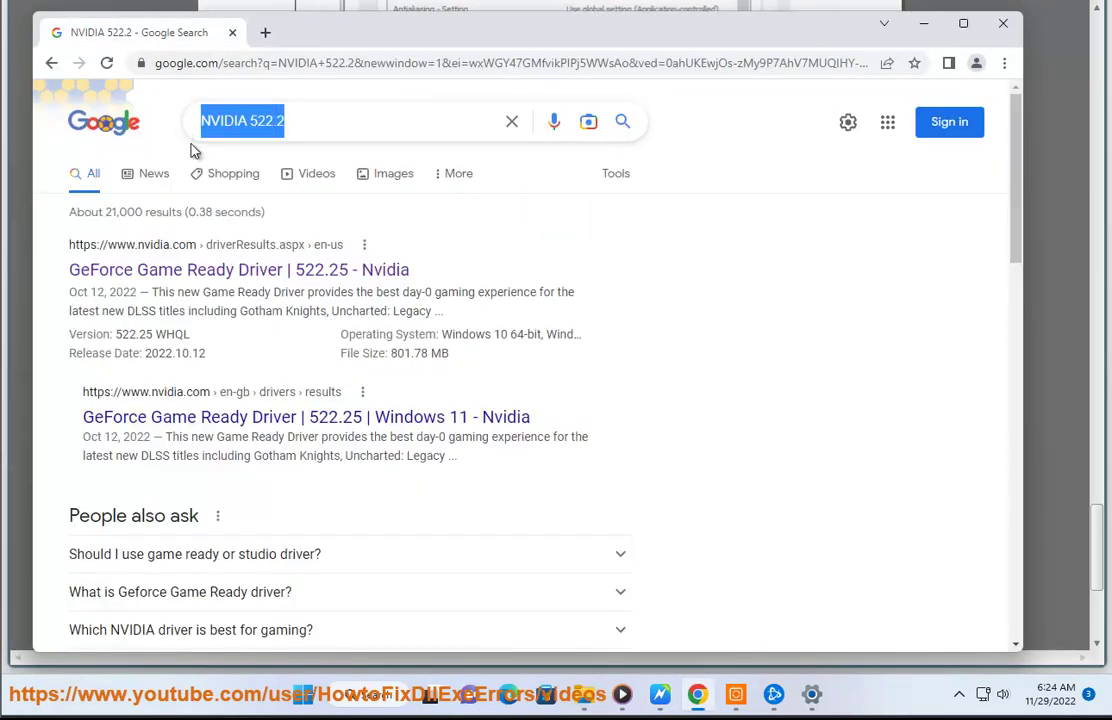
type("WIN")
type("DOWS DSAFE")
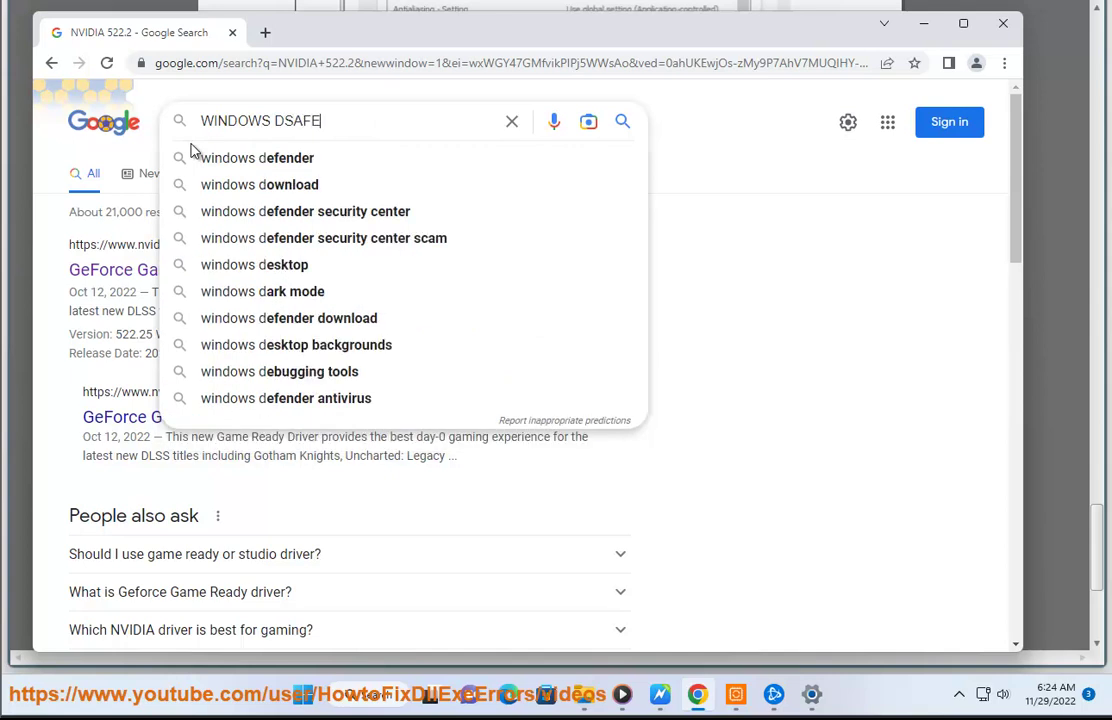
key("BackSpace")
key("BackSpace")
key("BackSpace")
key("BackSpace")
type("SAFE NM")
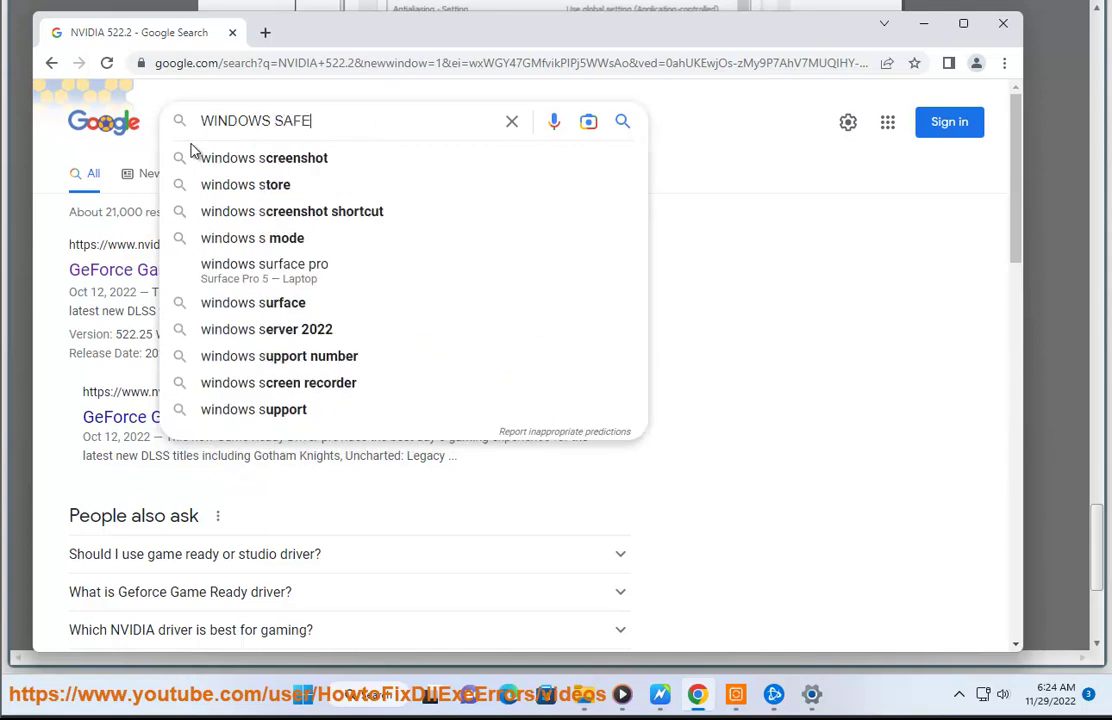
key("BackSpace")
key("BackSpace")
type("MODE")
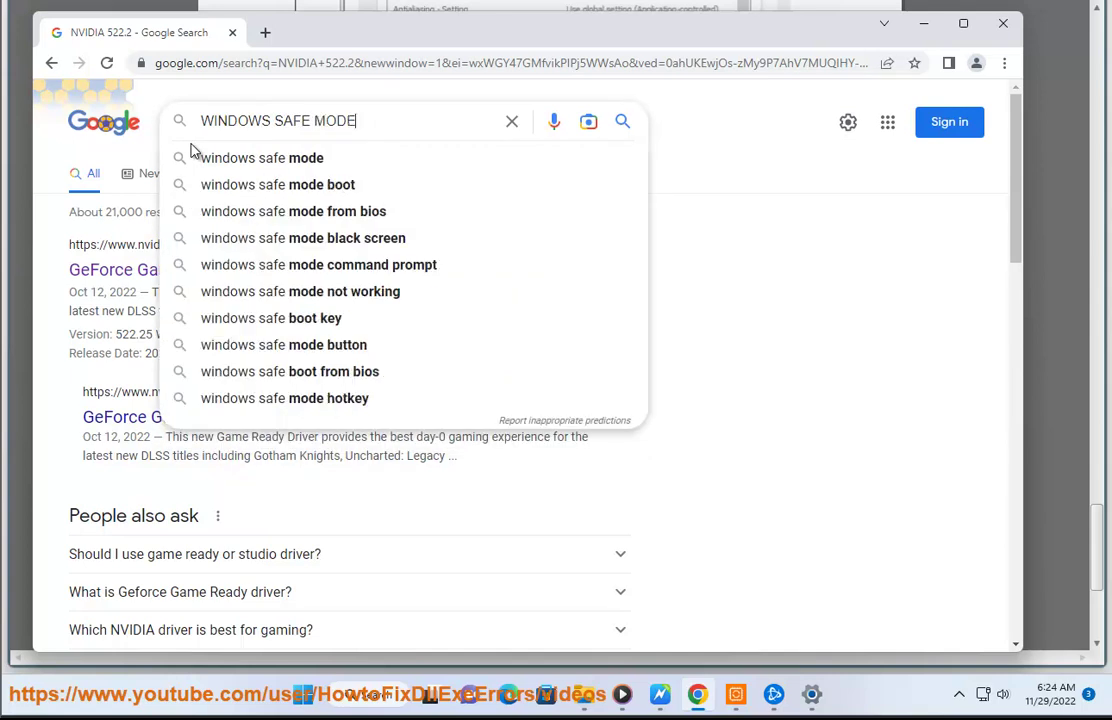
key("Return")
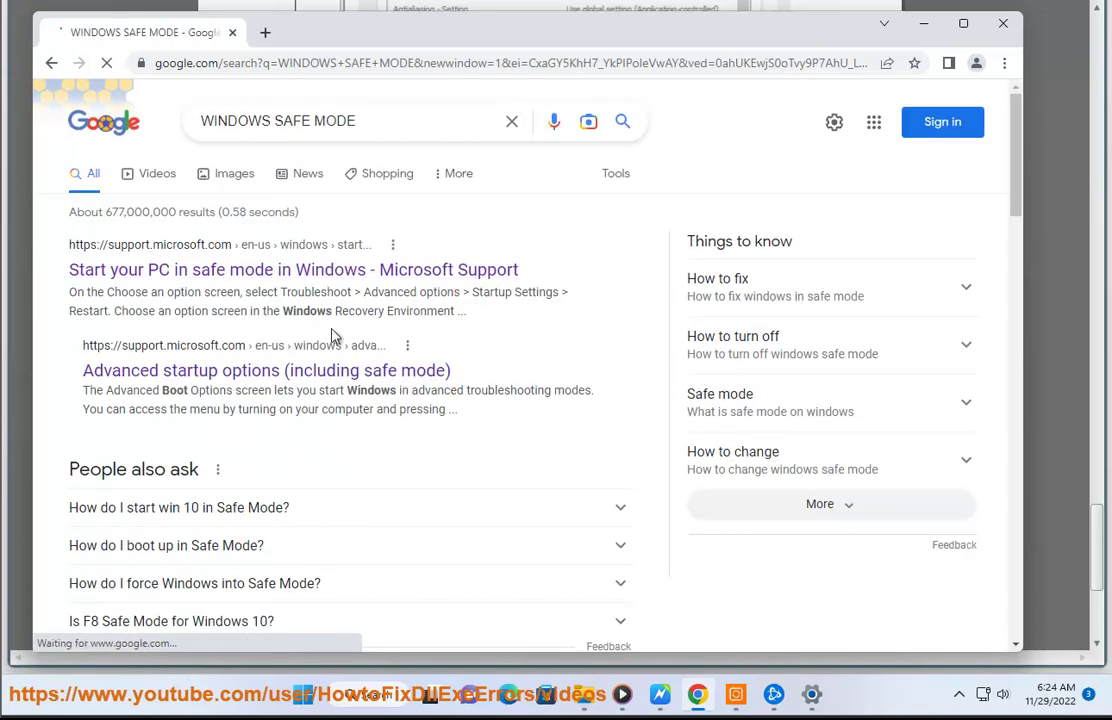
left_click_drag(522, 314, 14, 259)
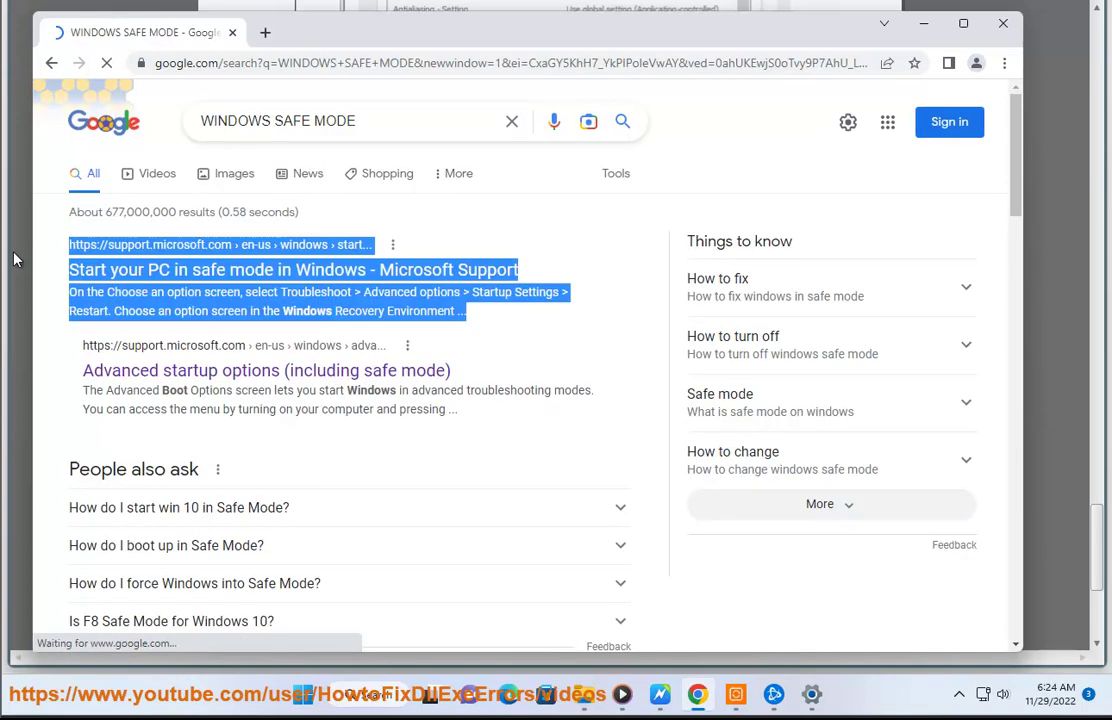
- Open System Configuration, view its Boot tab safe boot options, and cancel without changes
left_click(360, 695)
type("M")
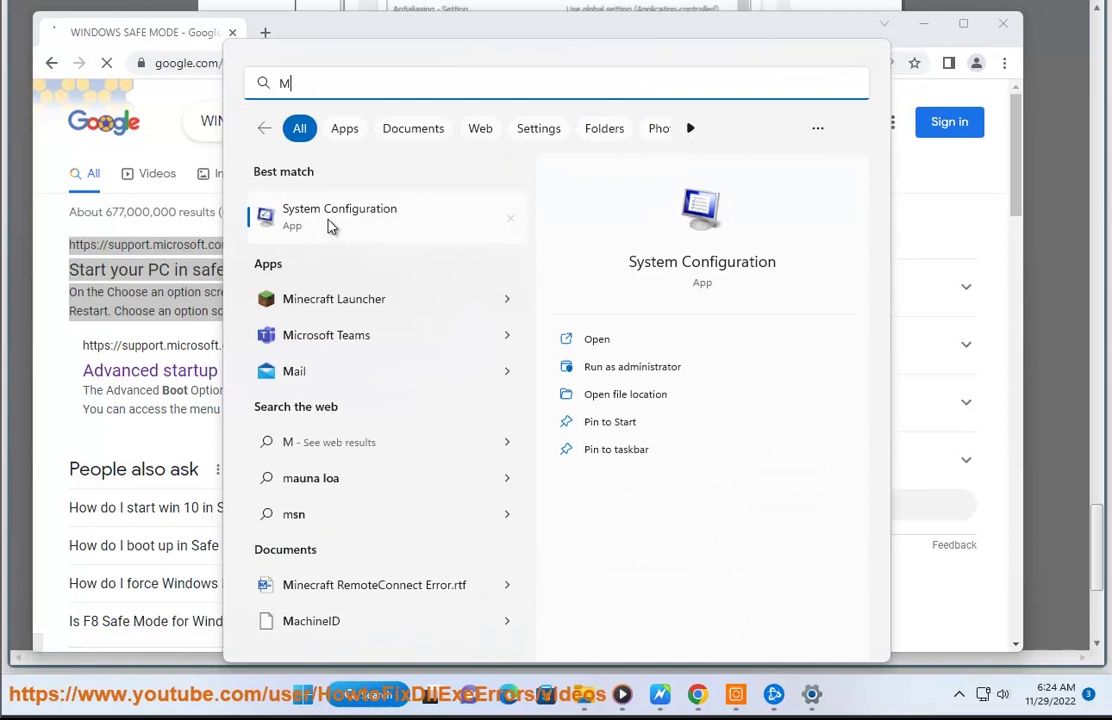
left_click(336, 222)
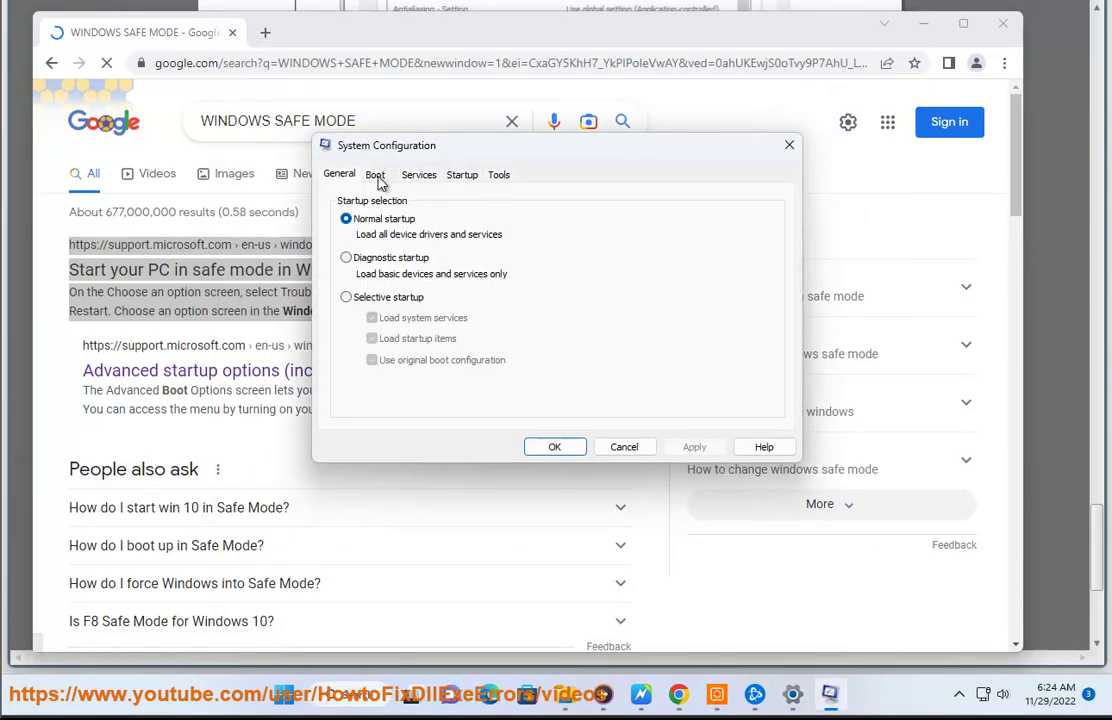
left_click(376, 176)
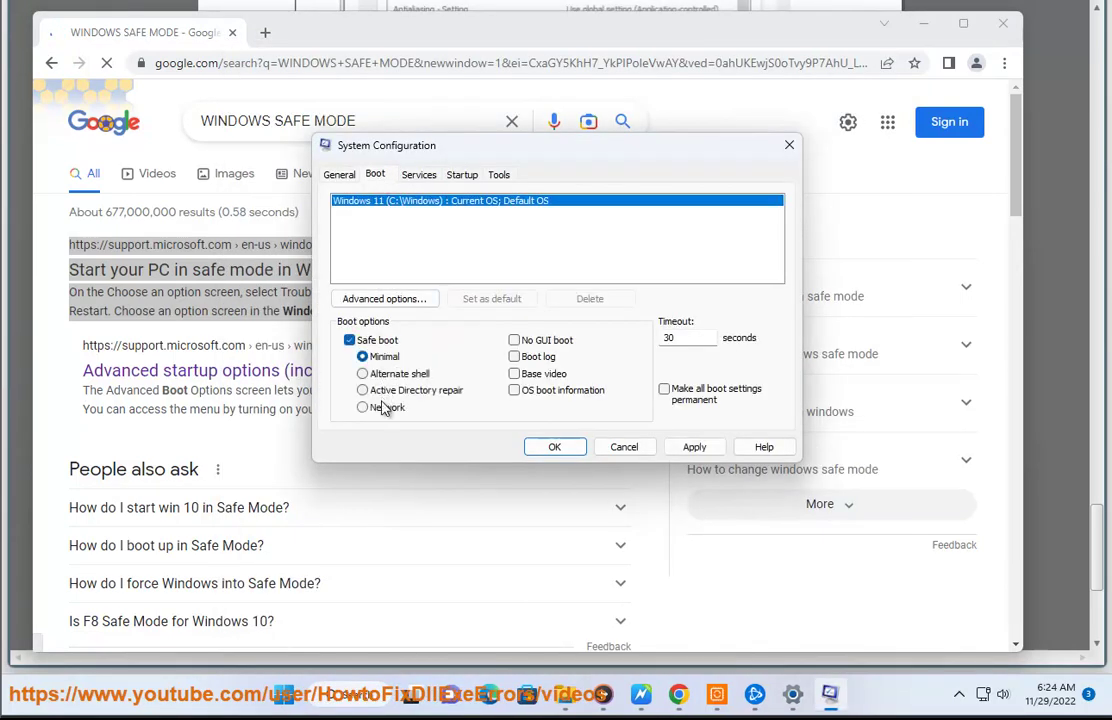
left_click(638, 451)
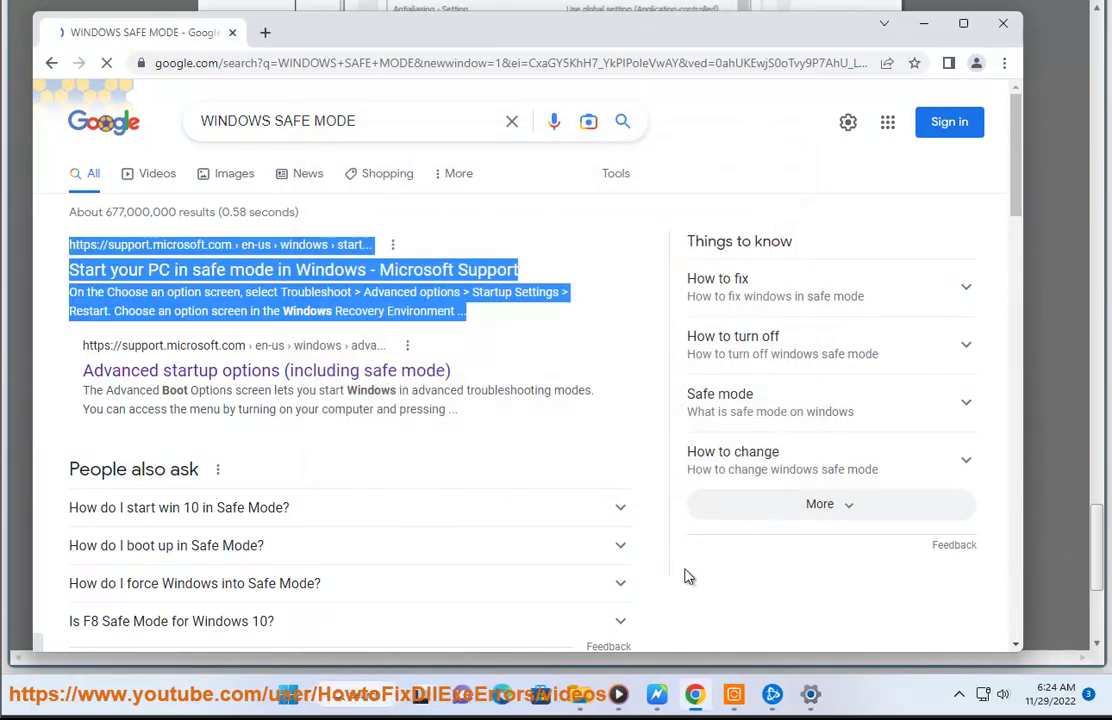
- Launch Battle.net from search, allow it through UAC, and click Play For Free on Warzone 2.0
left_click(368, 700)
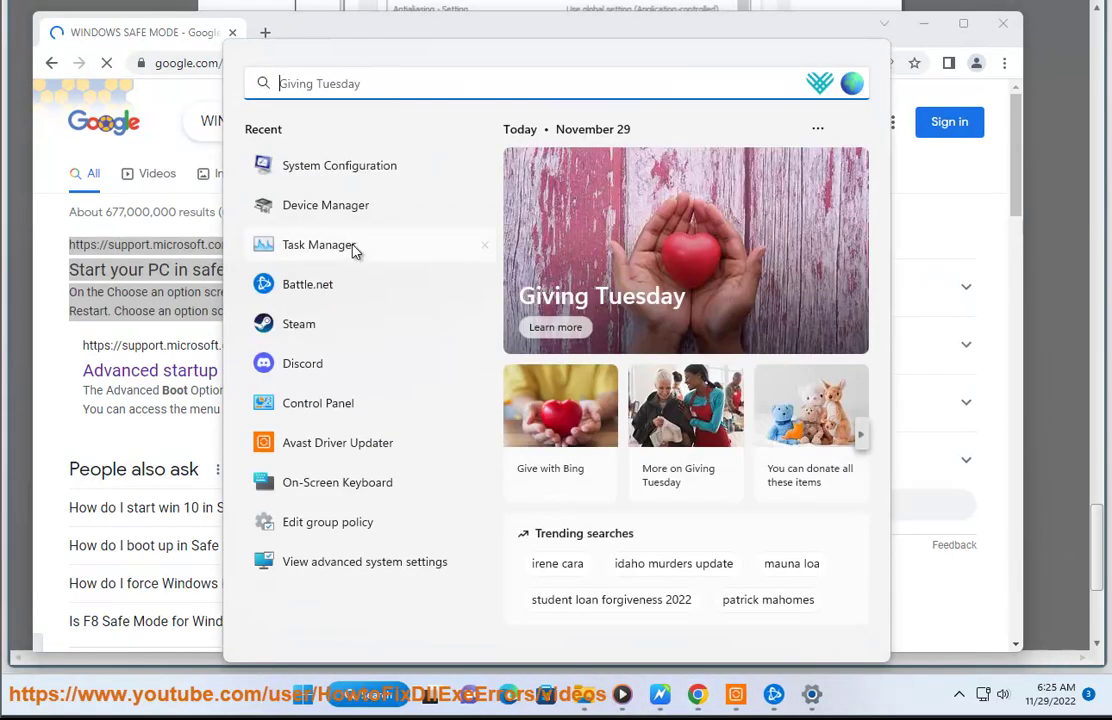
right_click(360, 292)
key("Escape")
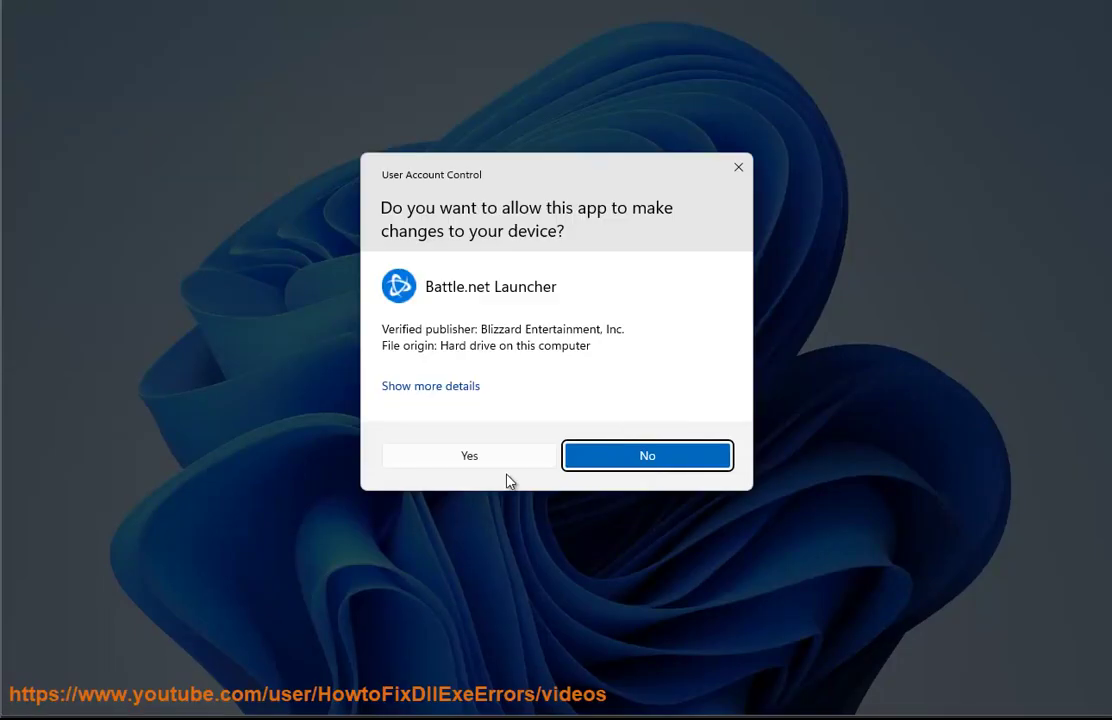
left_click(490, 462)
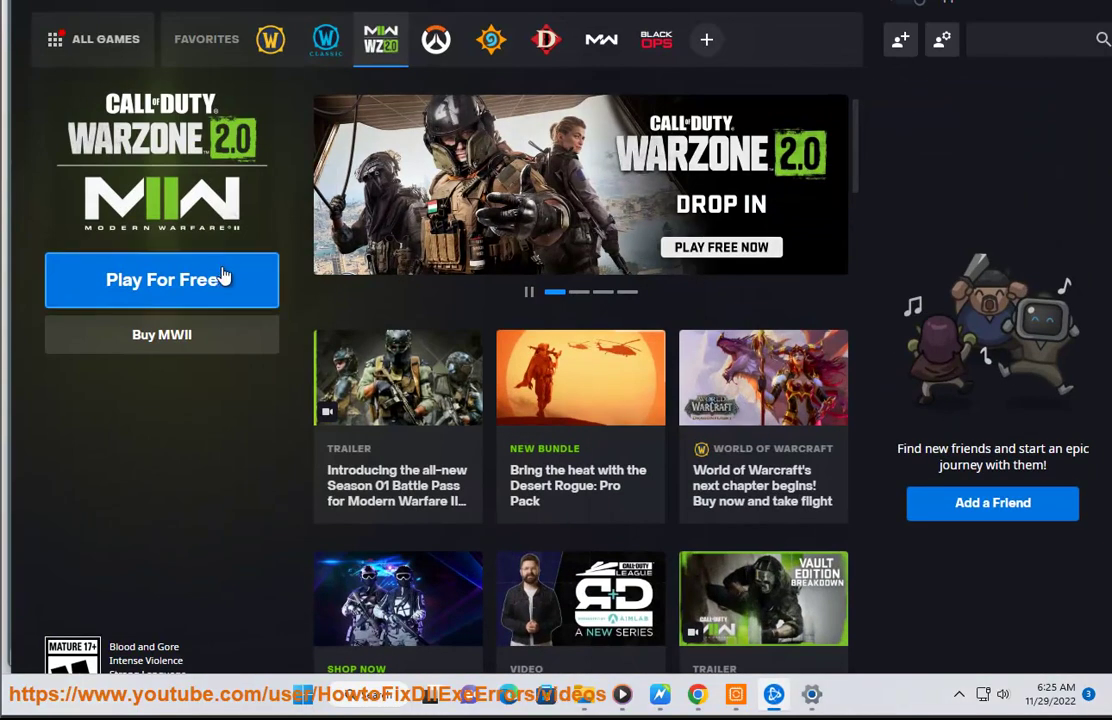
left_click(223, 279)
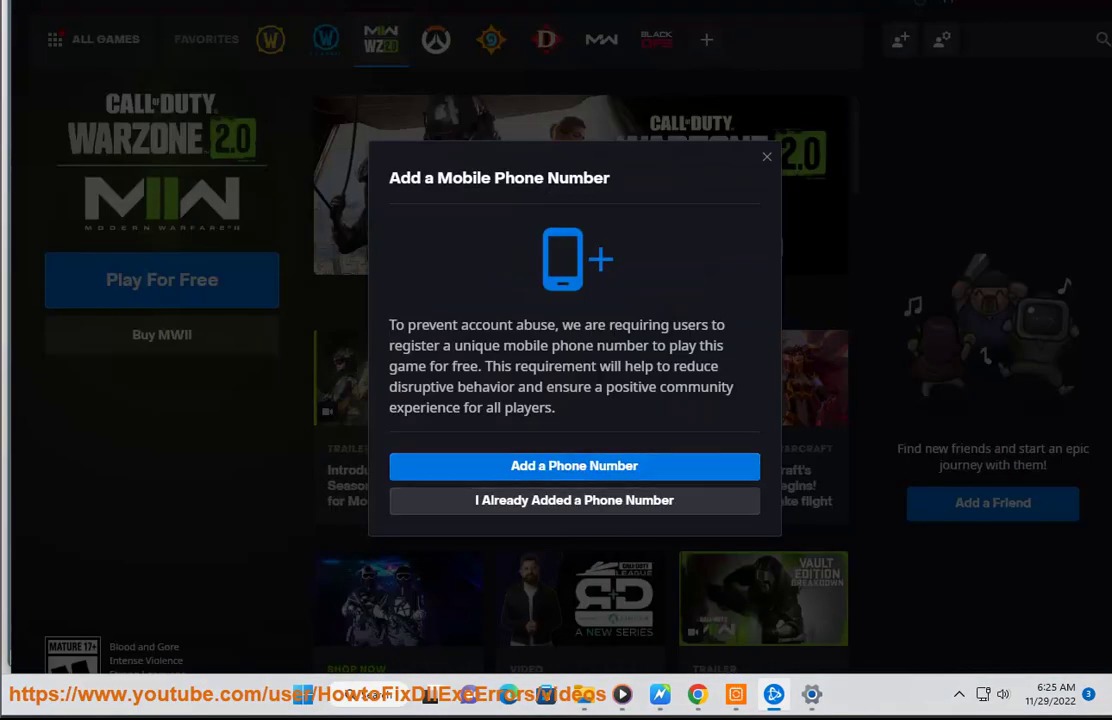